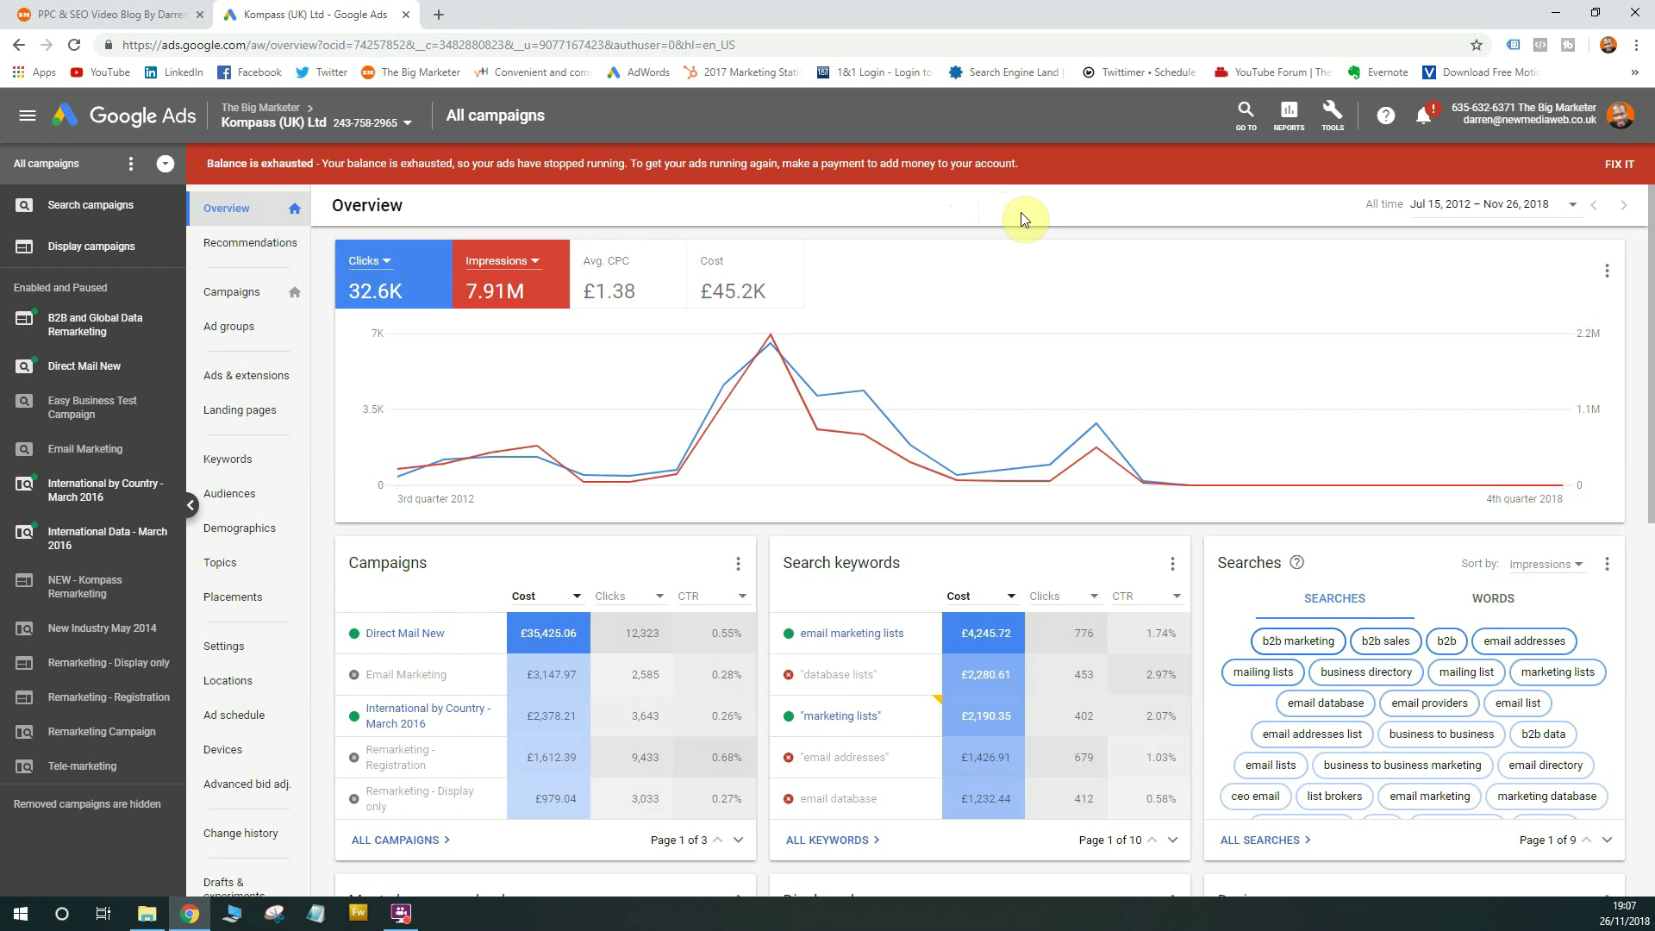
Go to the saved Reports page and start a new custom table report.
left_click(1293, 126)
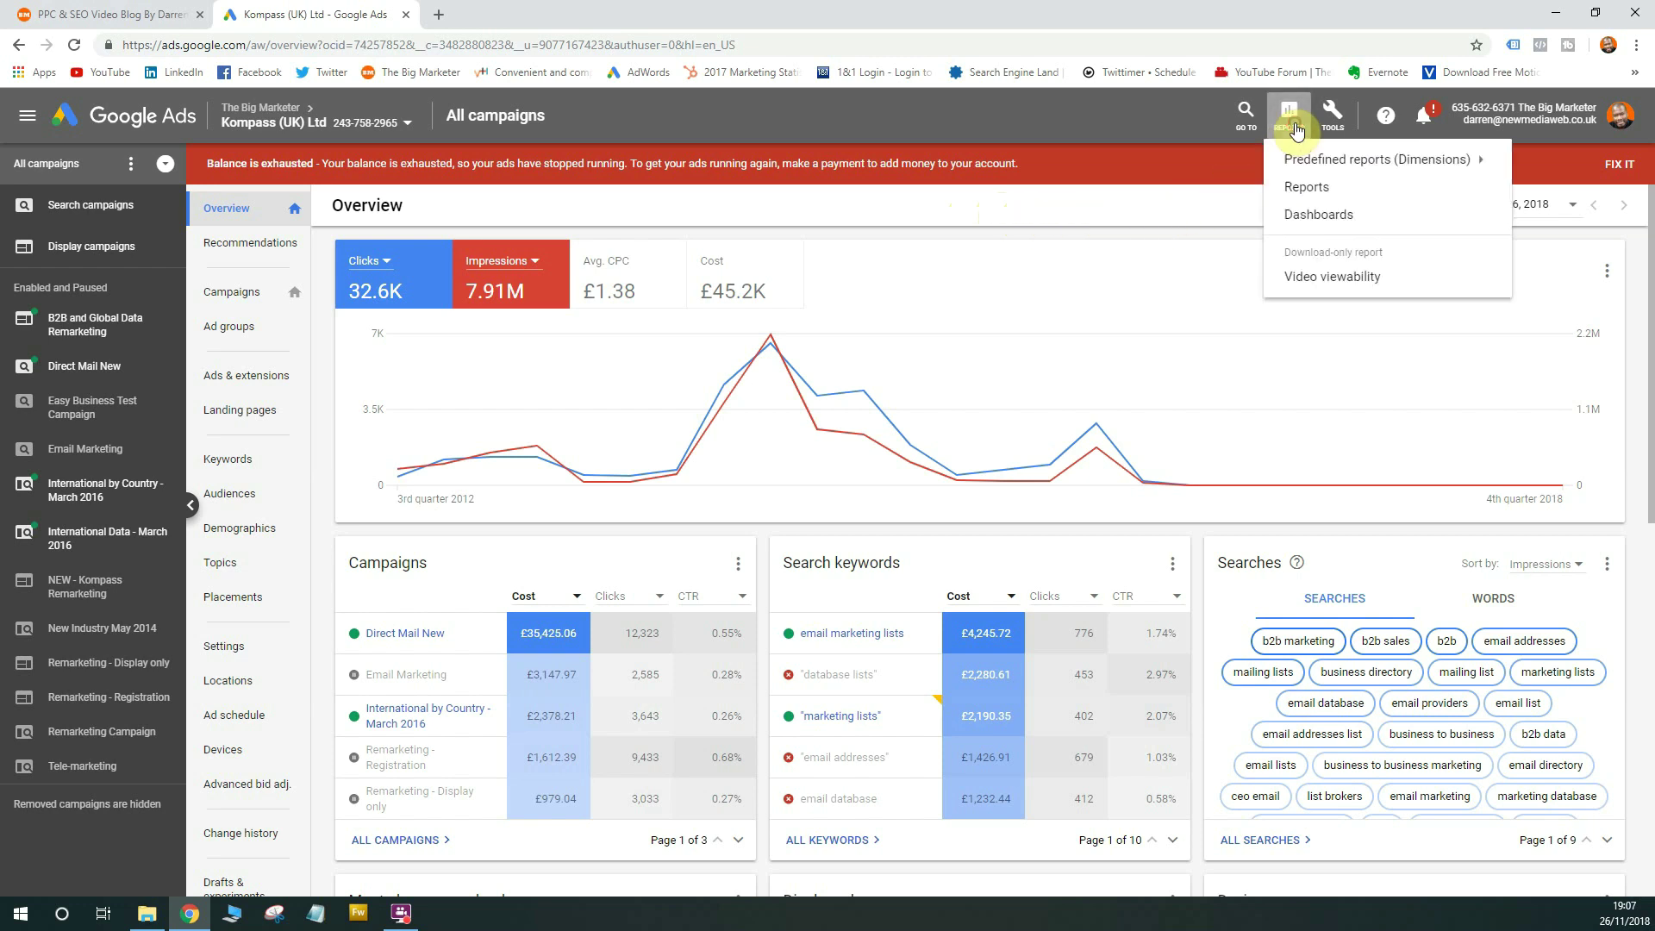
left_click(1343, 188)
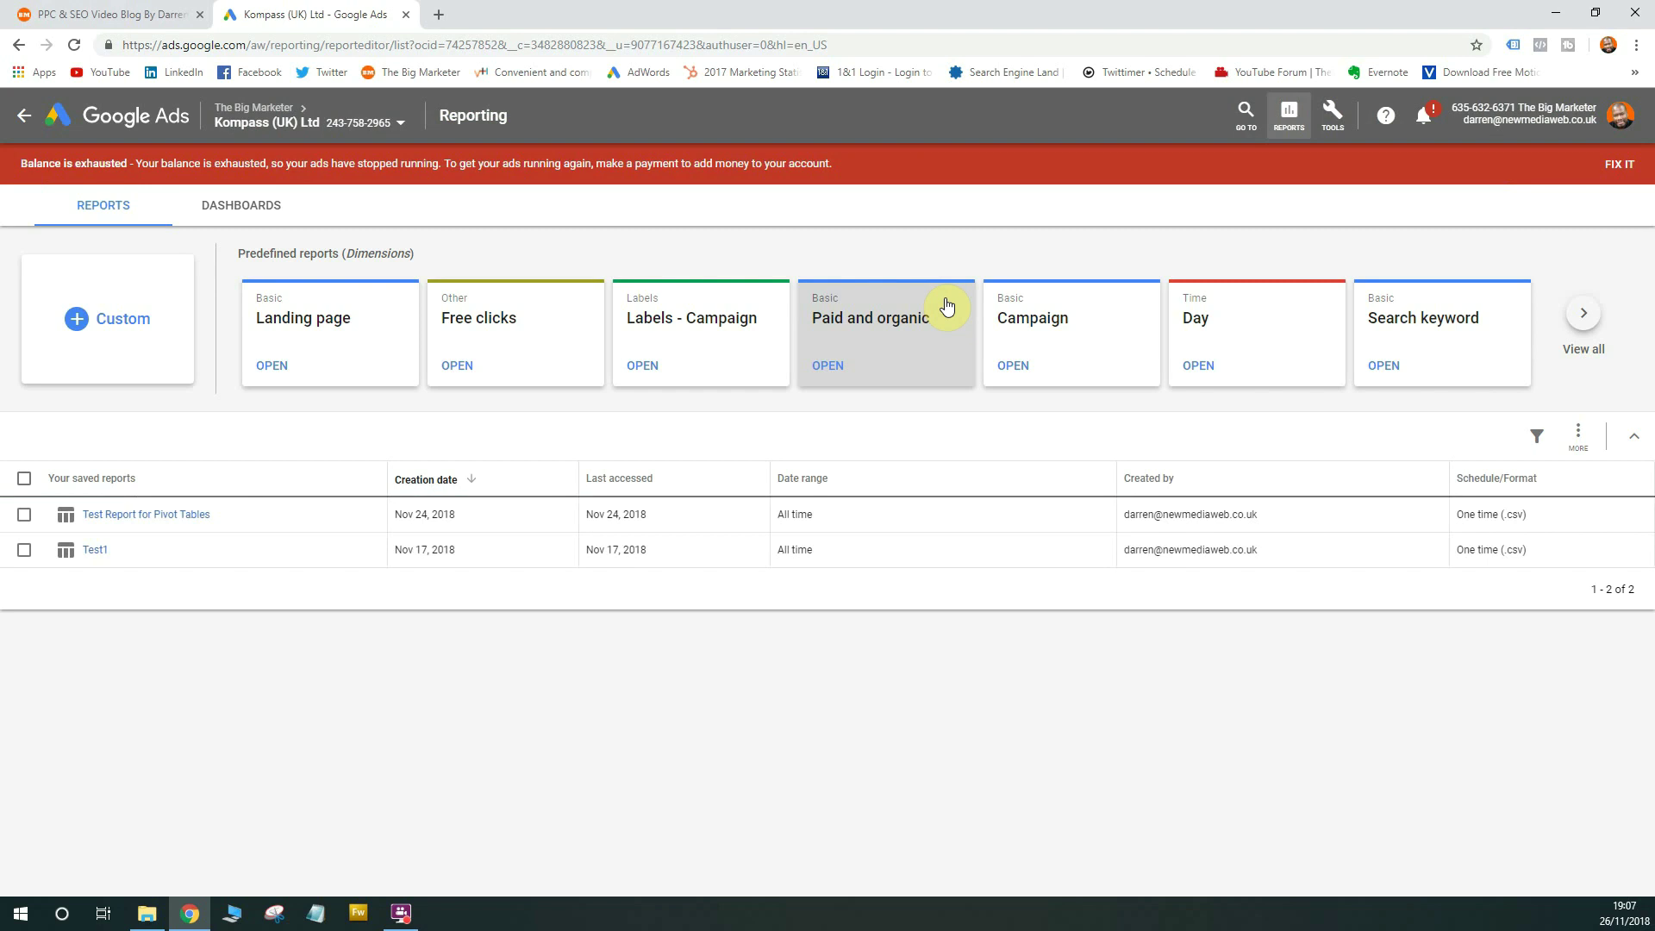
left_click(121, 324)
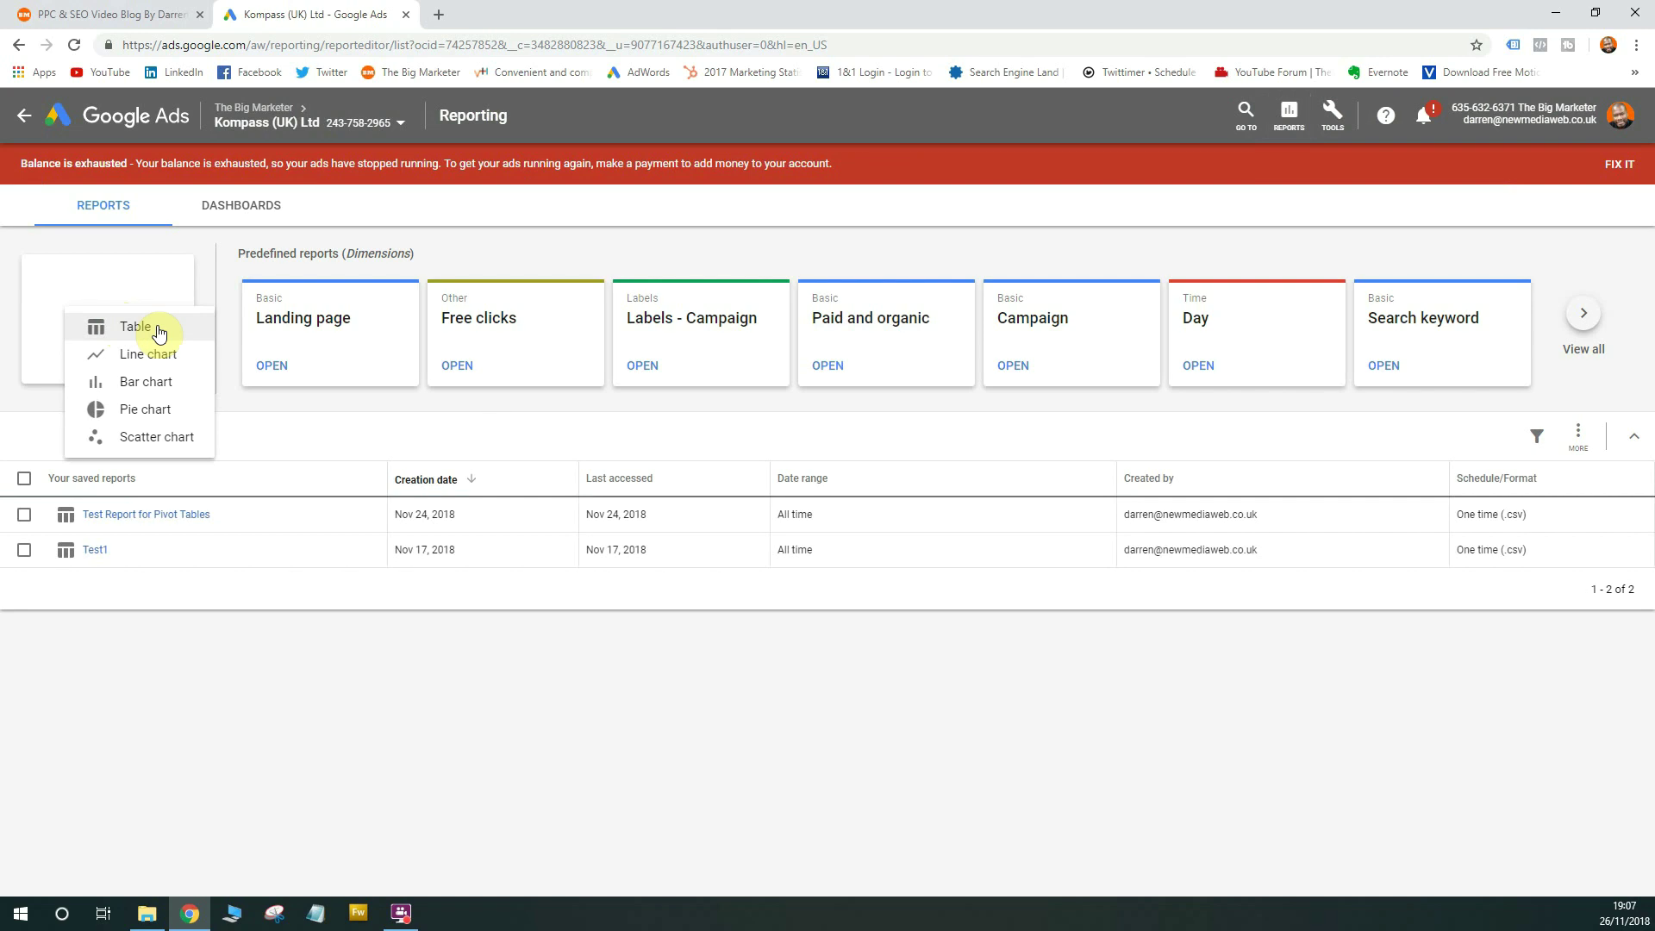
left_click(135, 327)
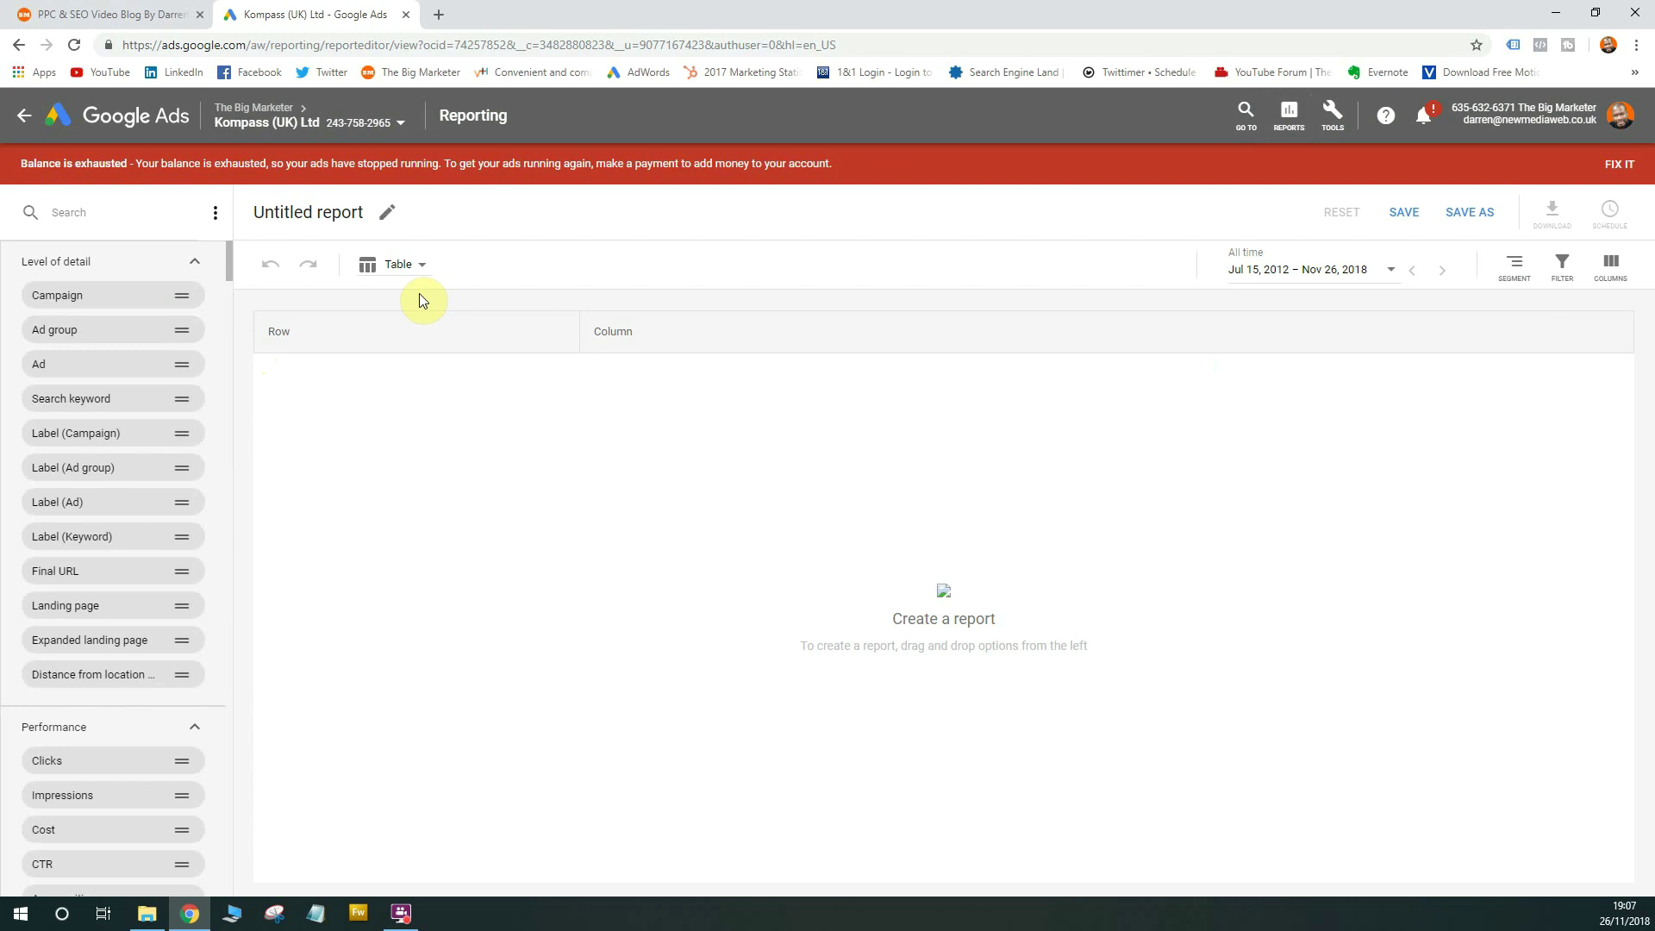
Rename the untitled report to 'Pivot Table Test 2'.
left_click(337, 213)
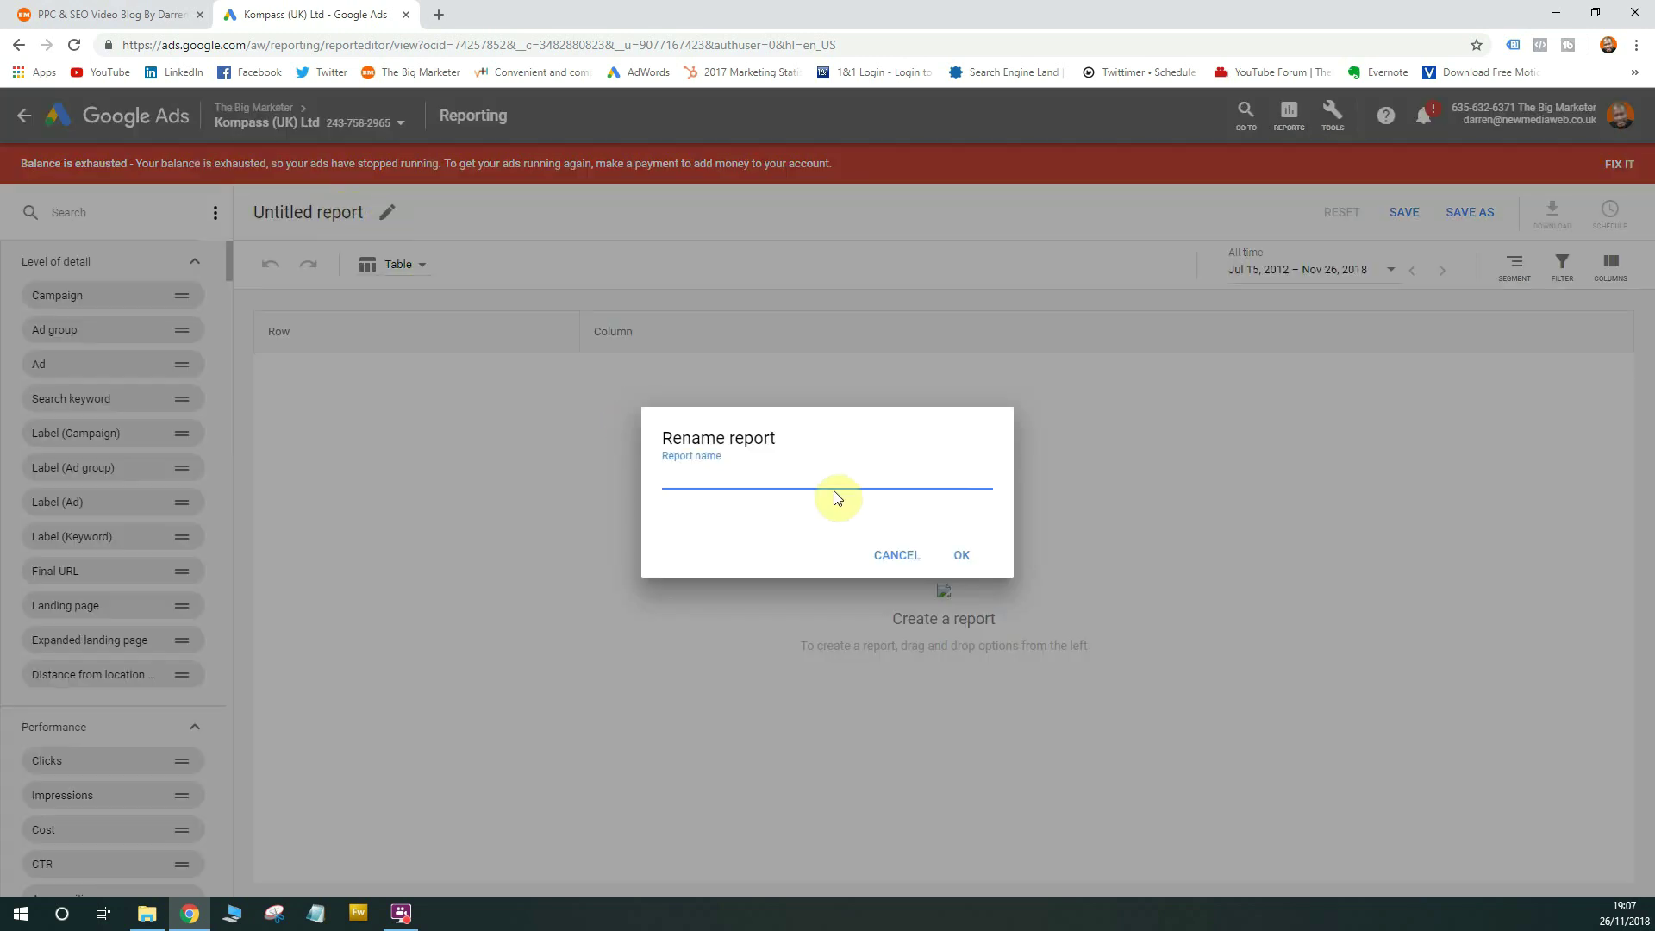
type("Pivot Table Test 2")
left_click(973, 556)
left_click(973, 558)
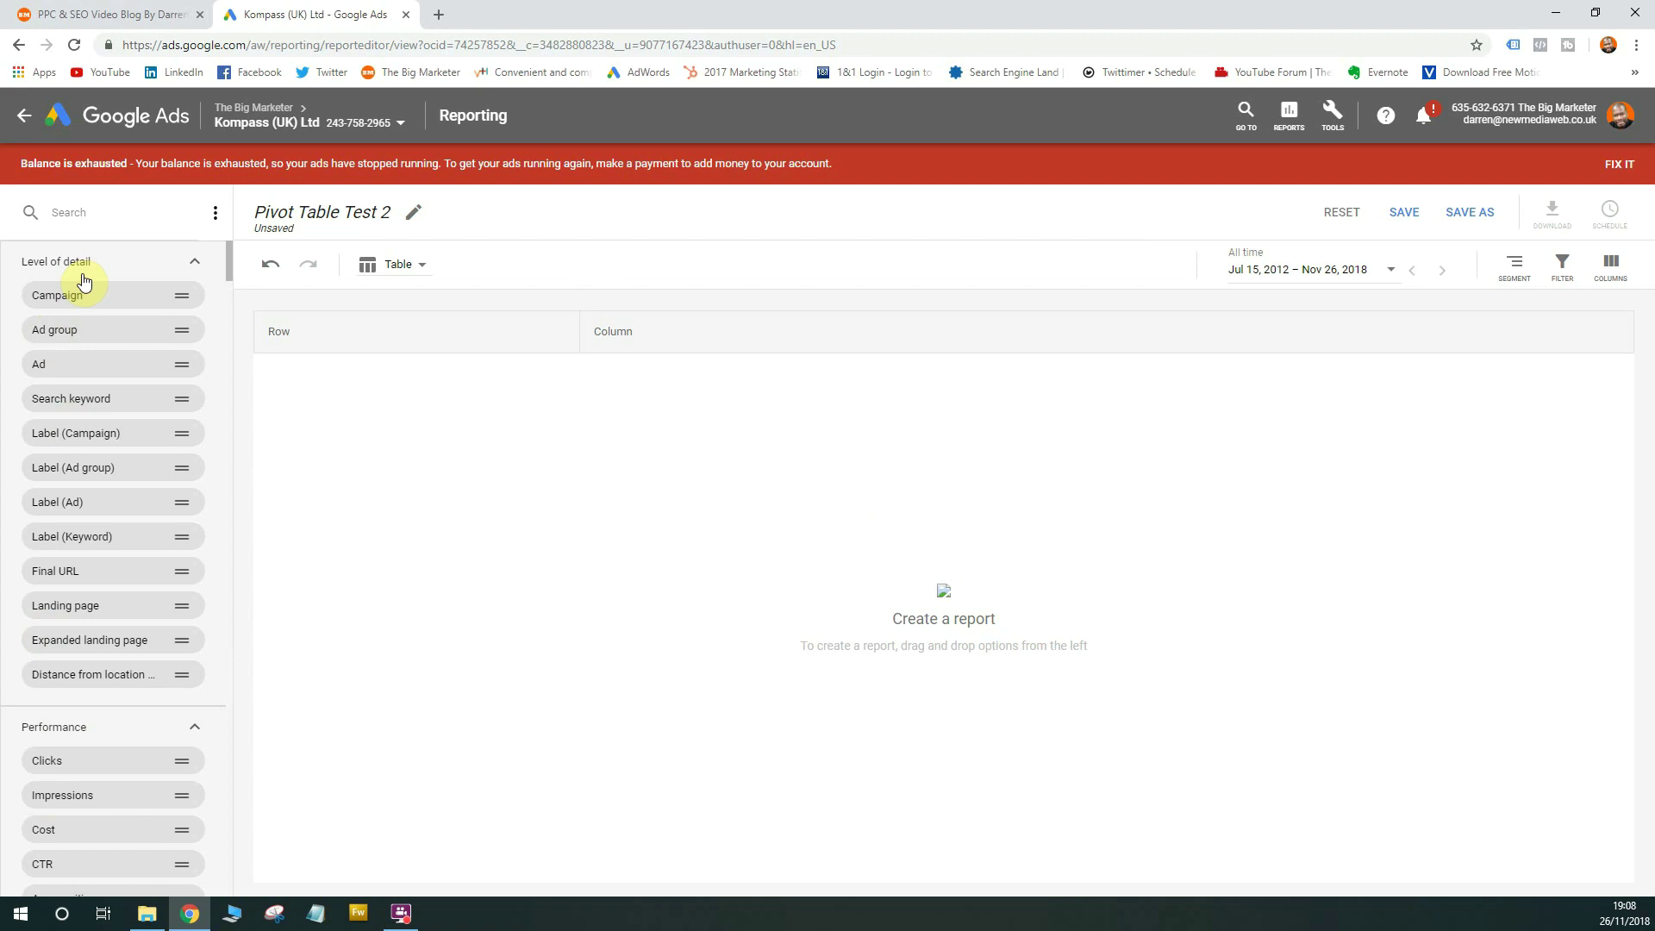
left_click(104, 214)
Add Month and Year as row fields using the field search.
type("mon")
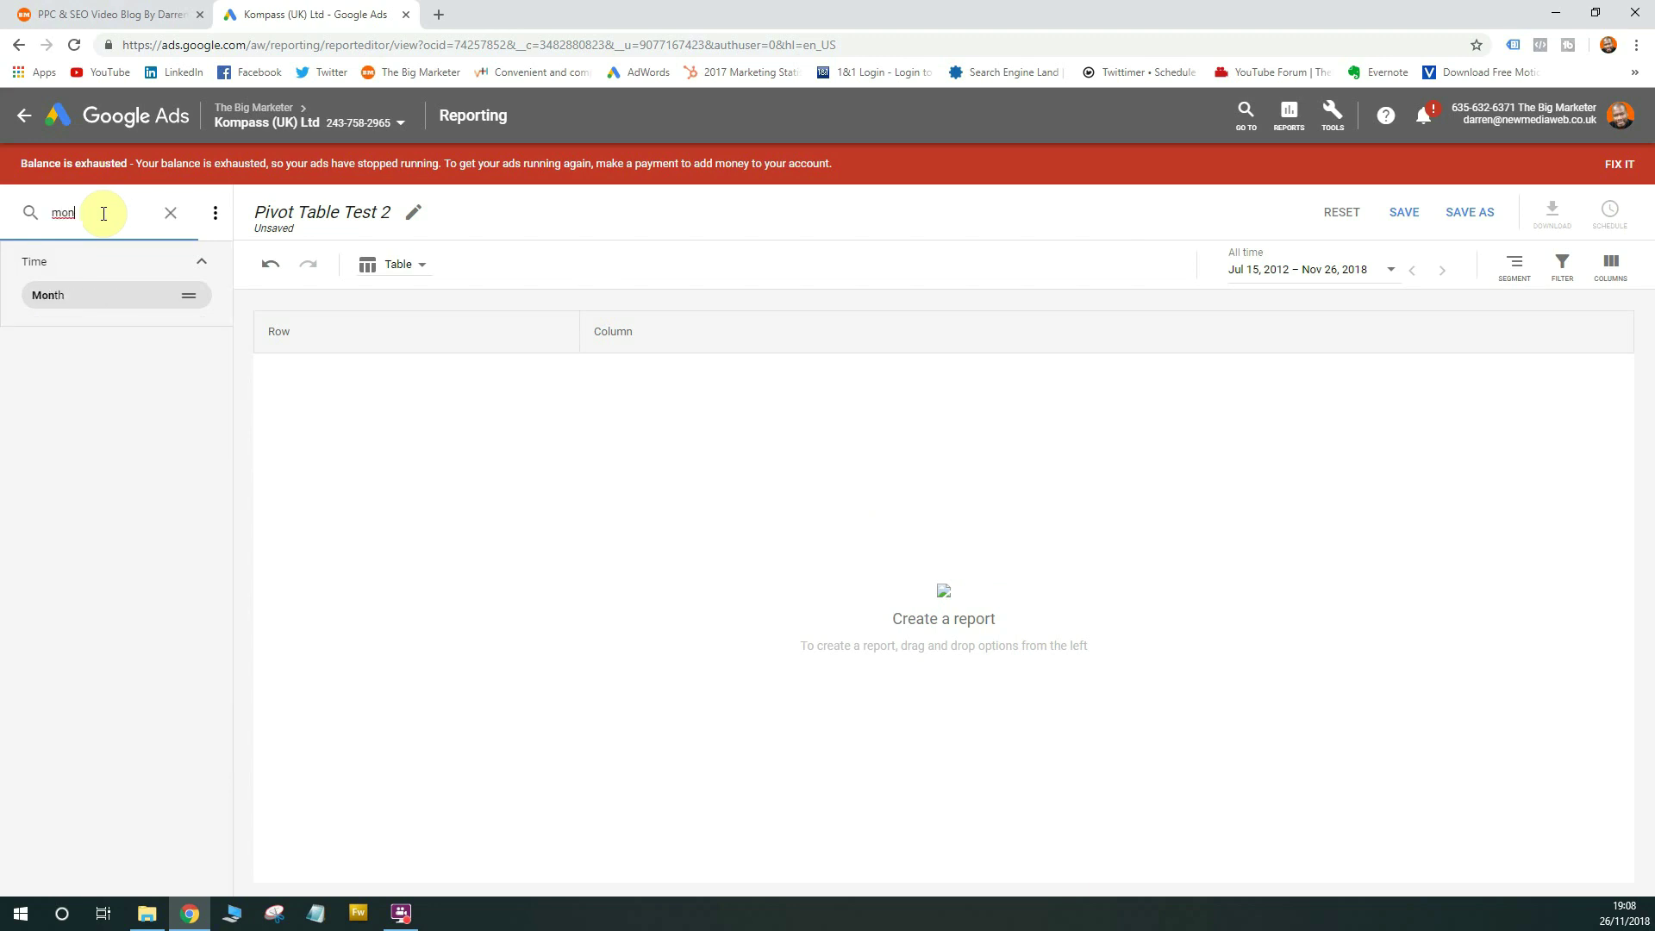
left_click_drag(100, 295, 442, 514)
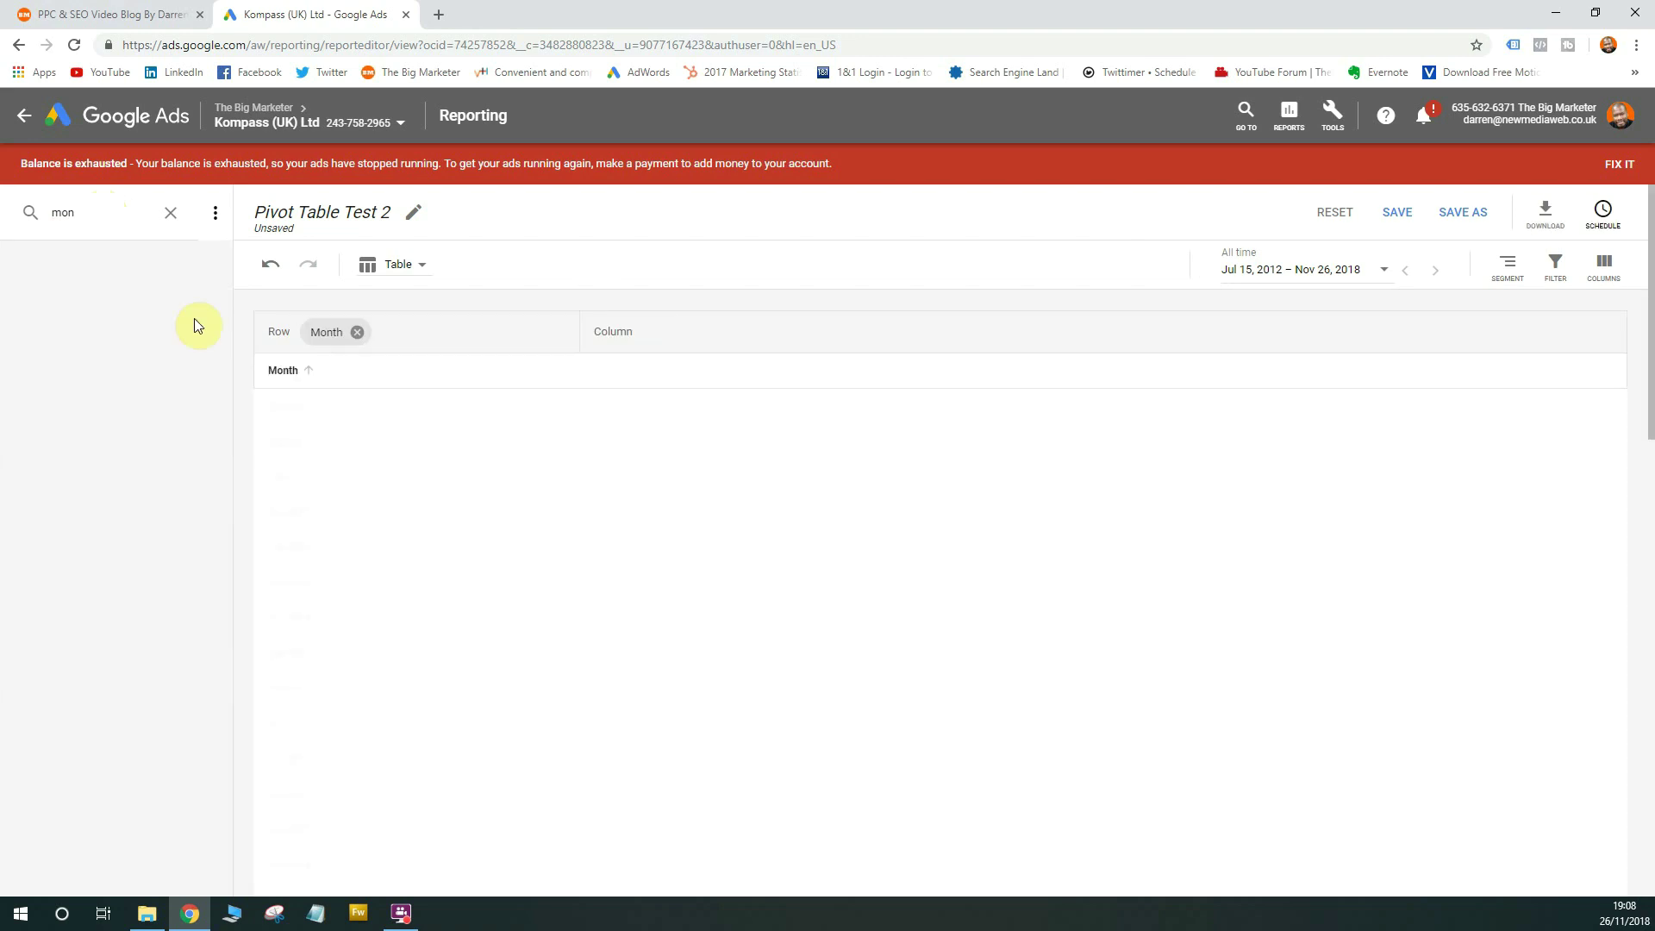
double_click(106, 213)
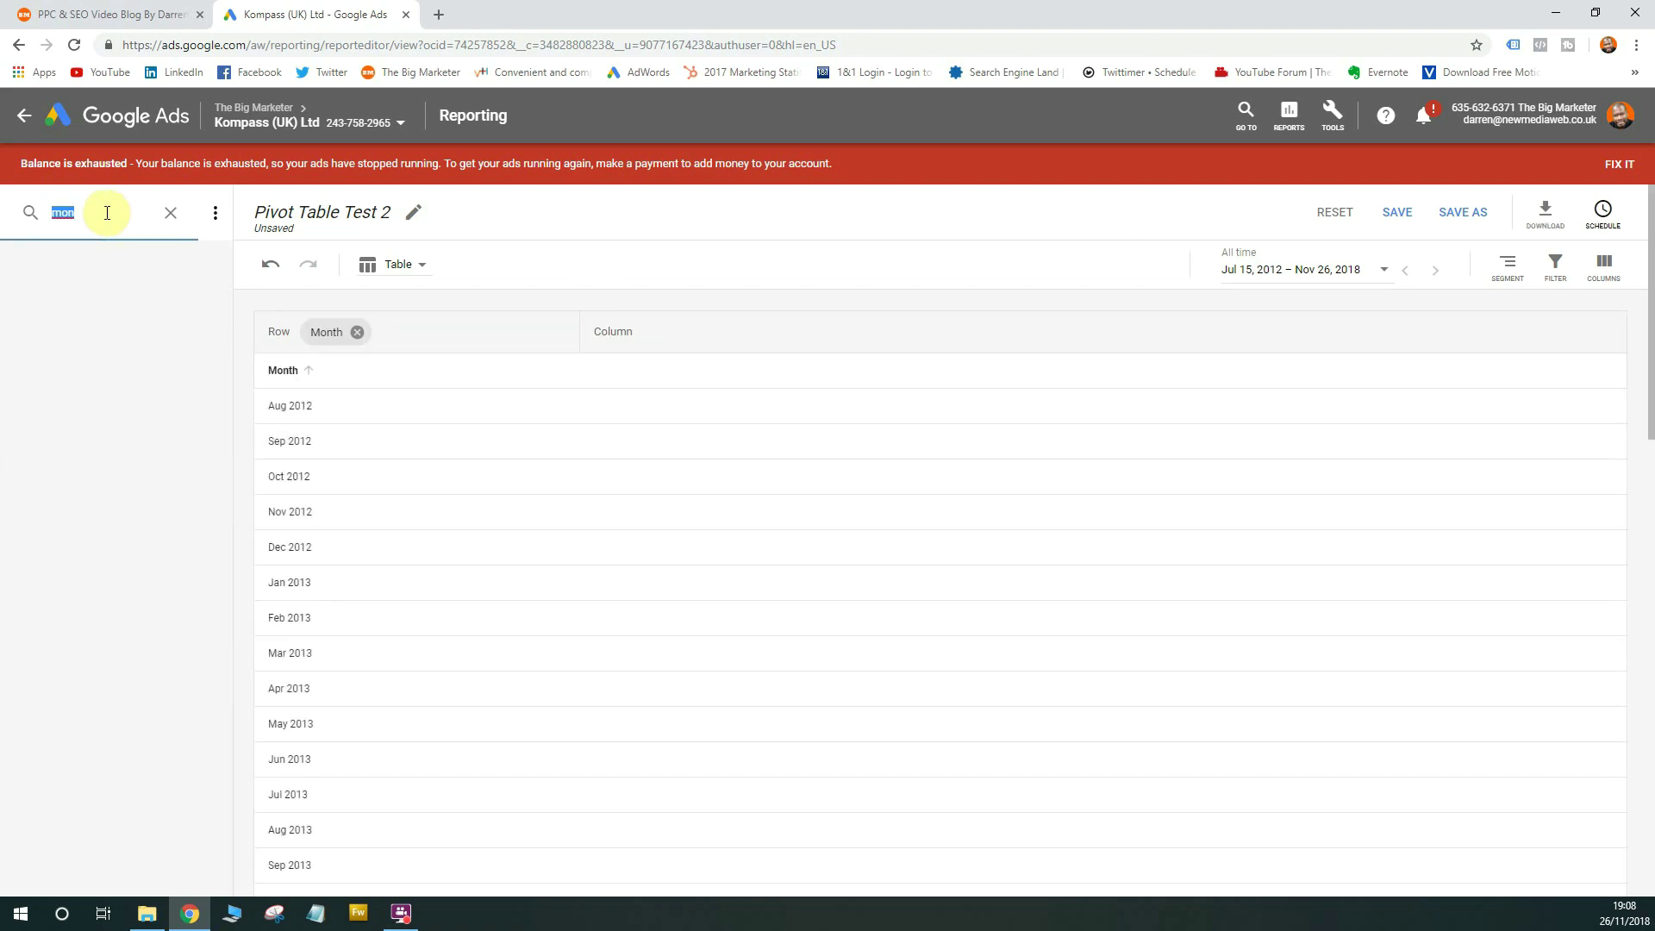
type("date")
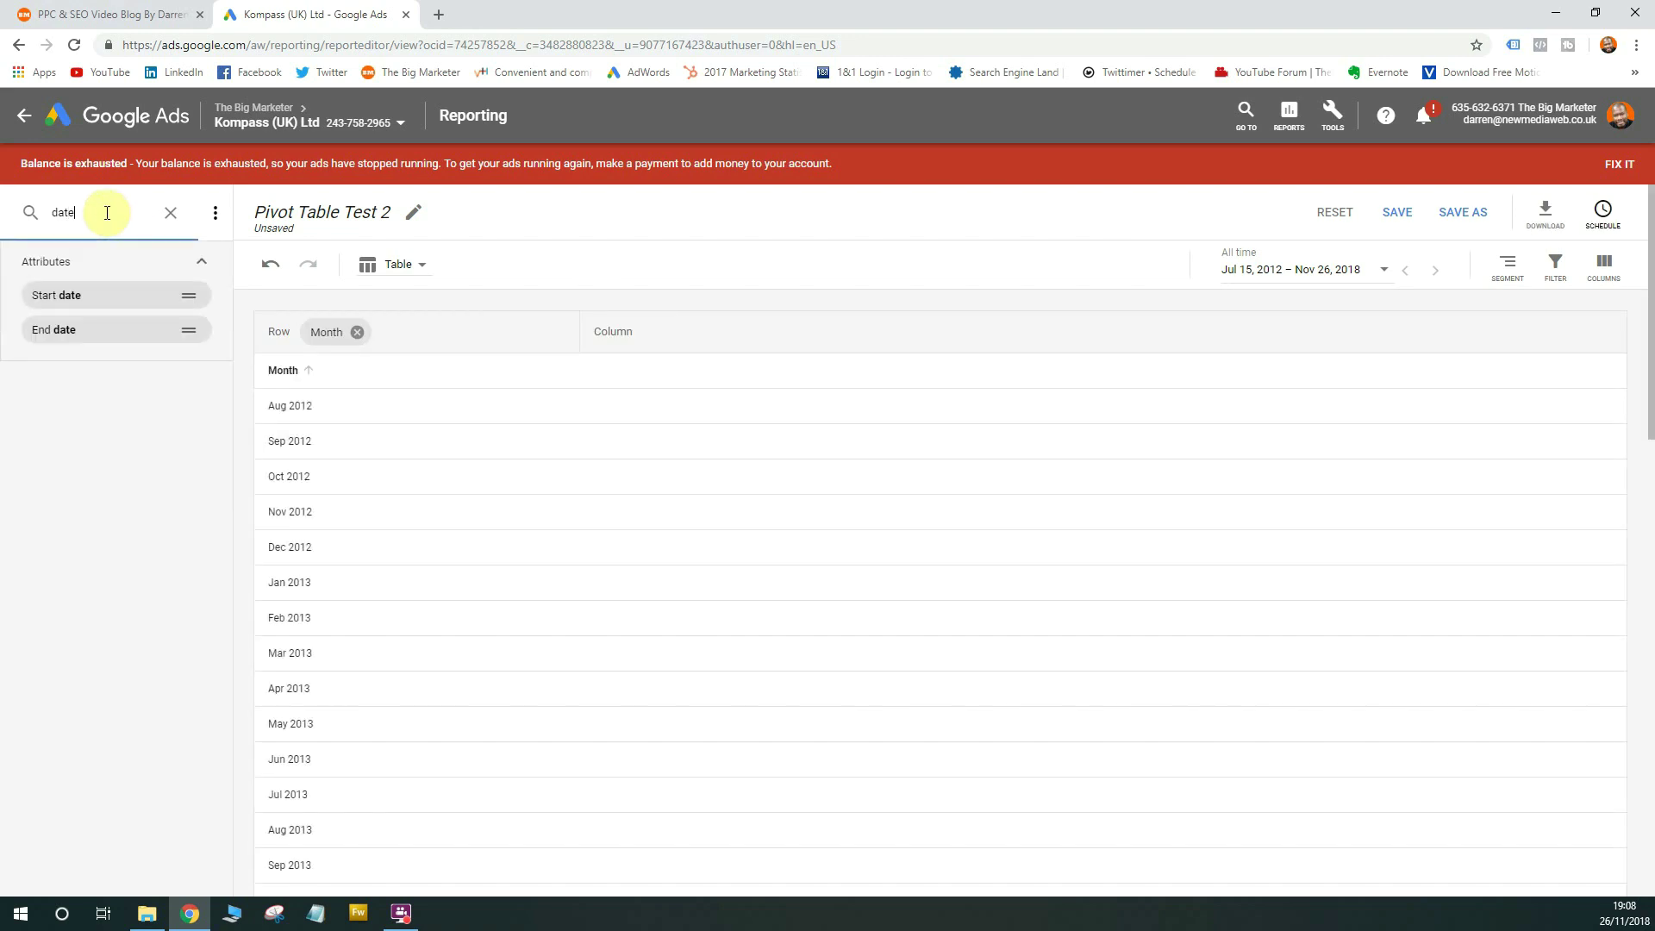
left_click_drag(107, 213, 2, 223)
key("BackSpace")
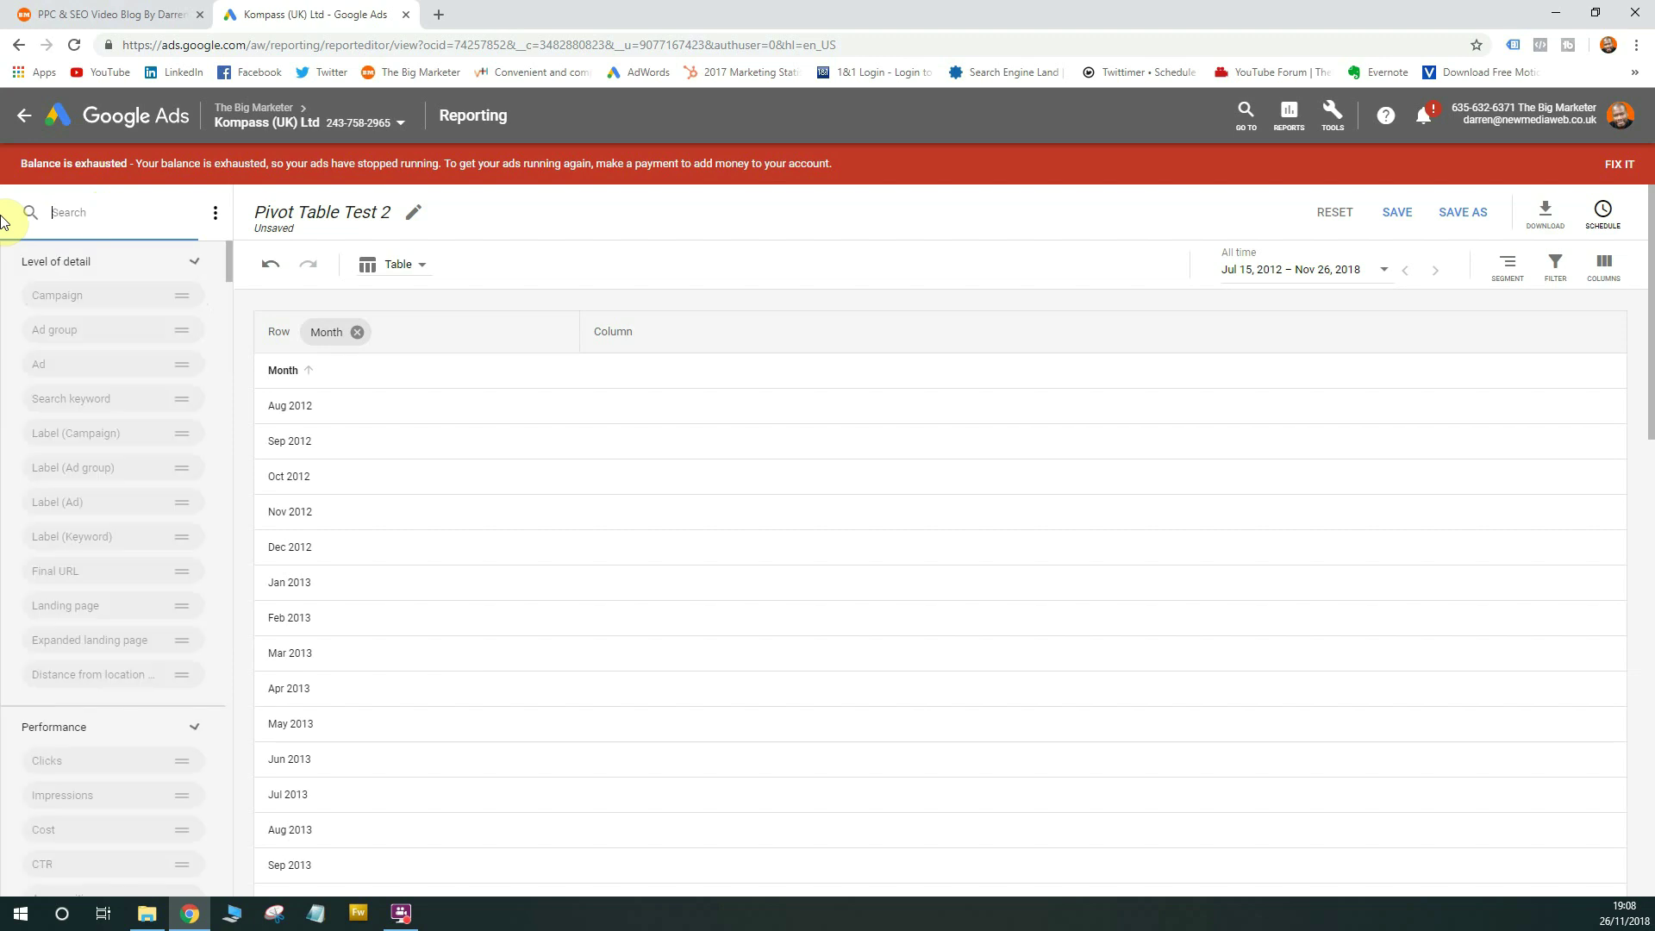
type("year")
left_click_drag(75, 295, 684, 512)
left_click_drag(43, 293, 431, 417)
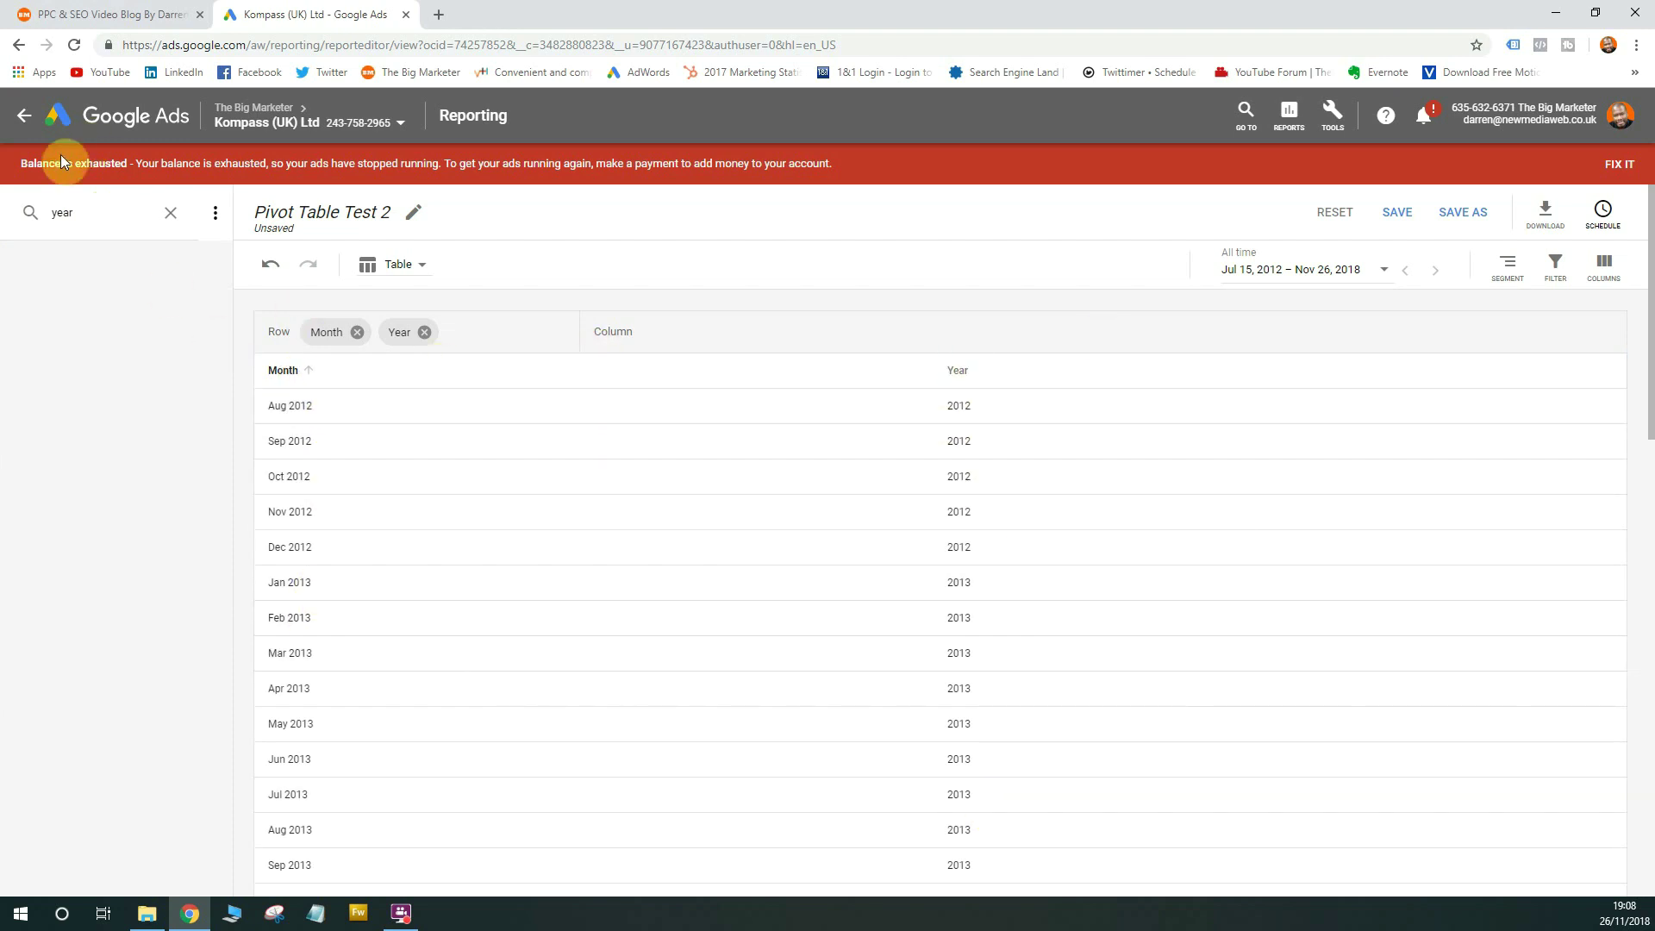
Add Campaign, Search keyword and Search keyword match type as further rows.
left_click_drag(86, 212, 27, 230)
type("campgi")
key("BackSpace")
key("BackSpace")
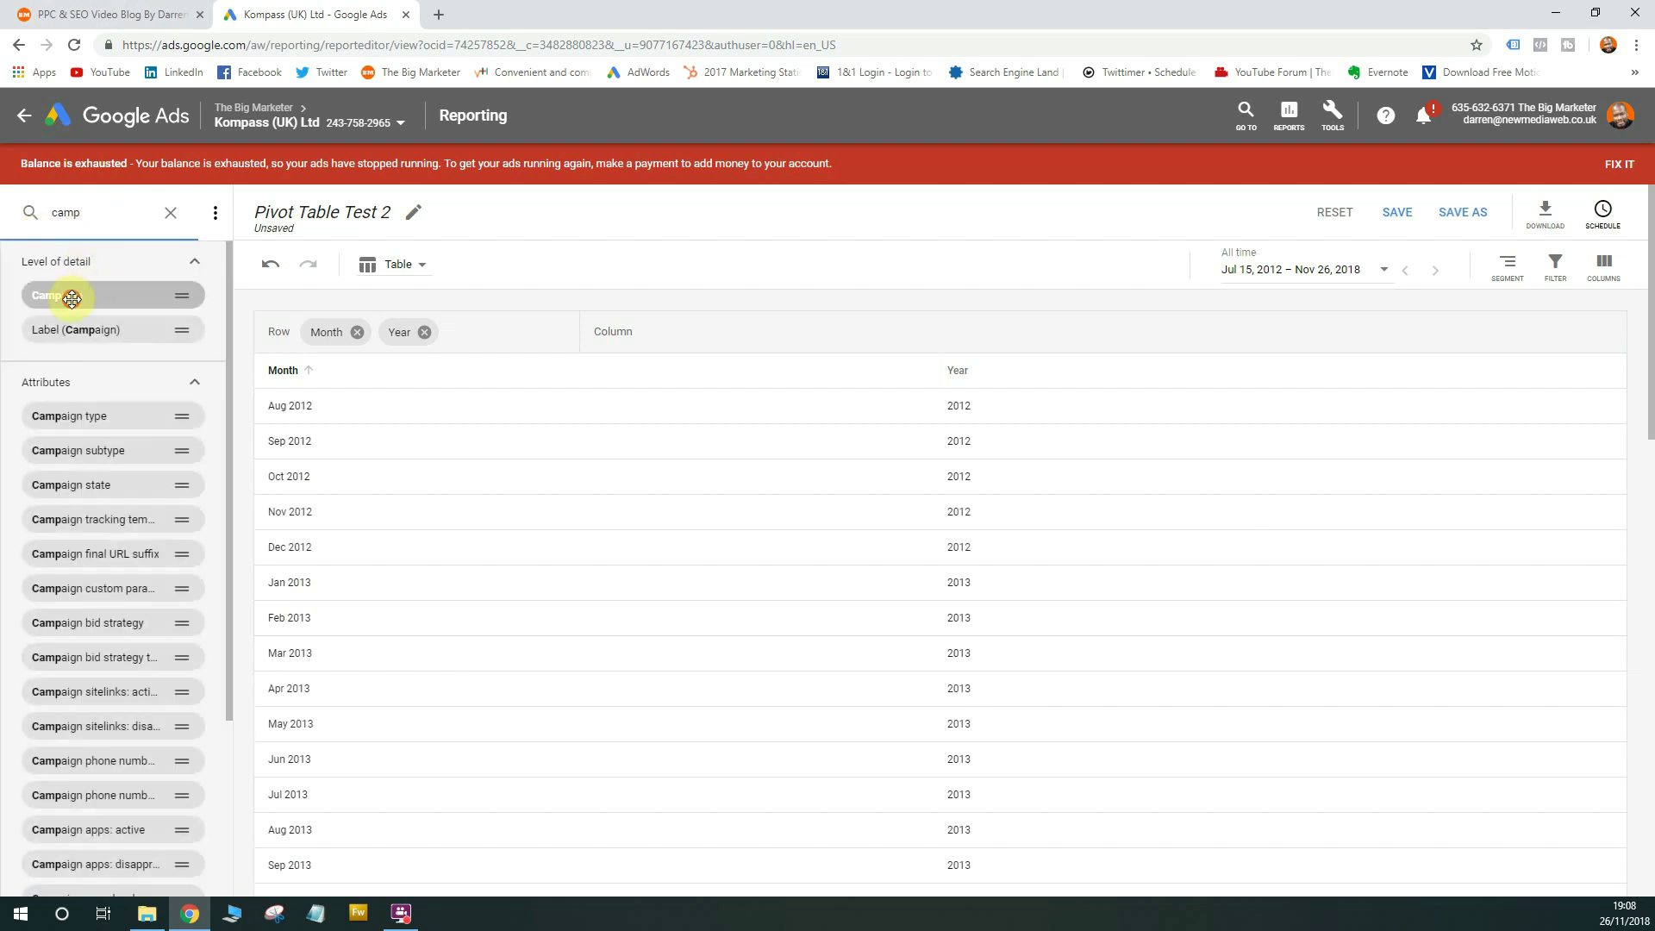
left_click_drag(45, 295, 442, 461)
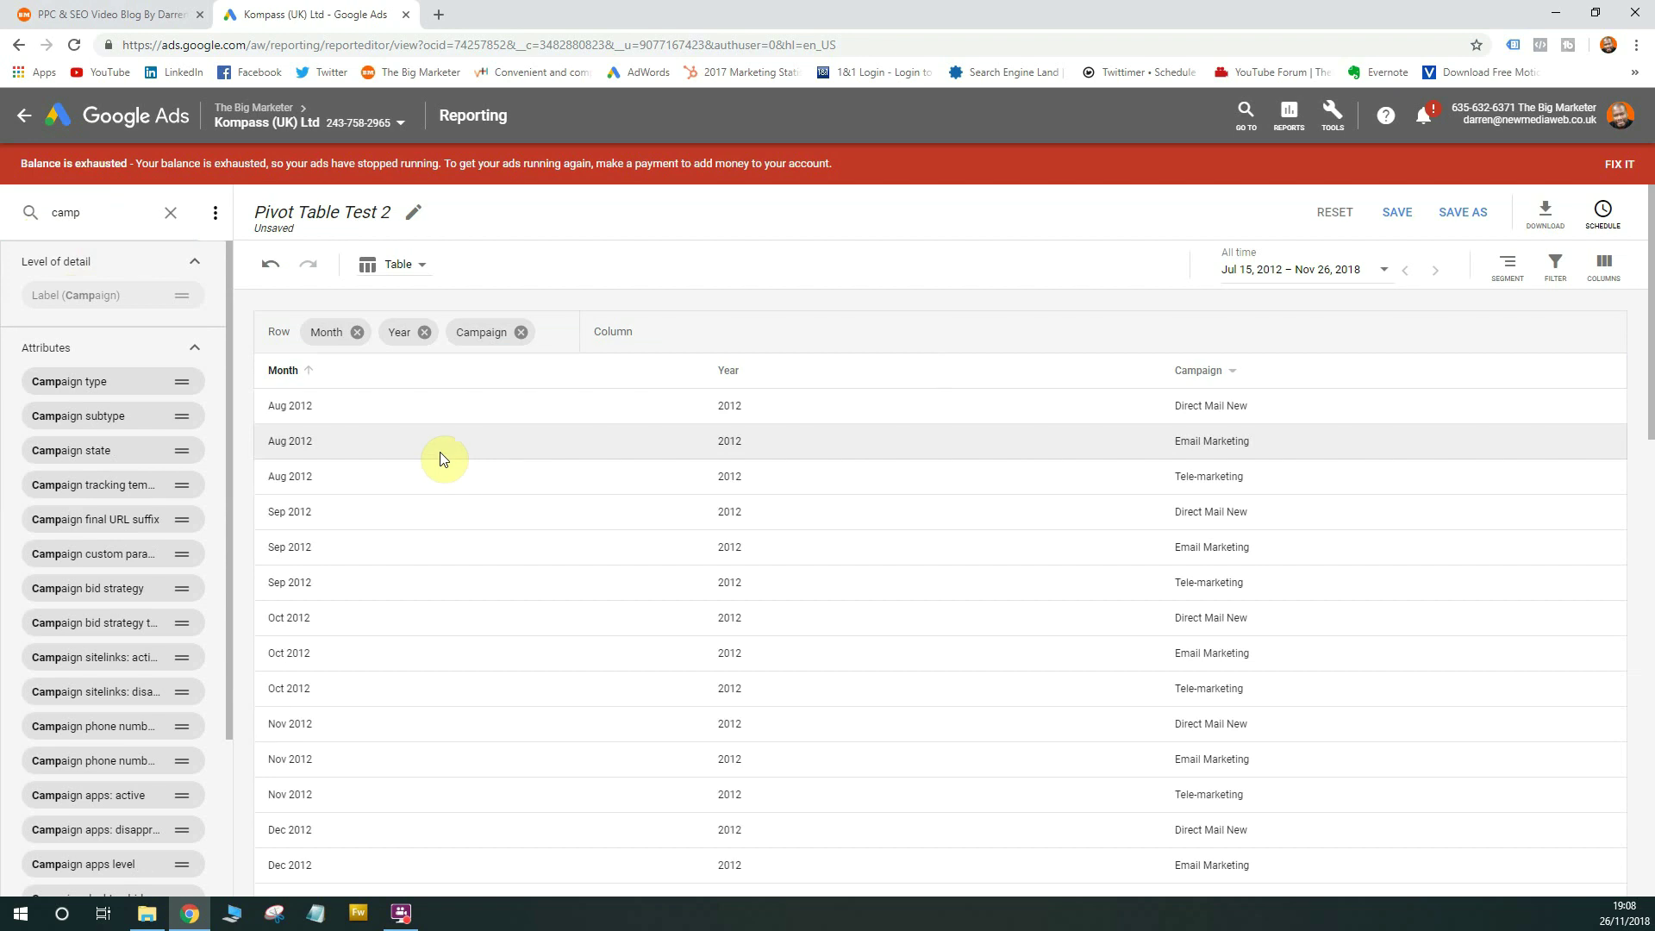
left_click_drag(69, 212, 4, 215)
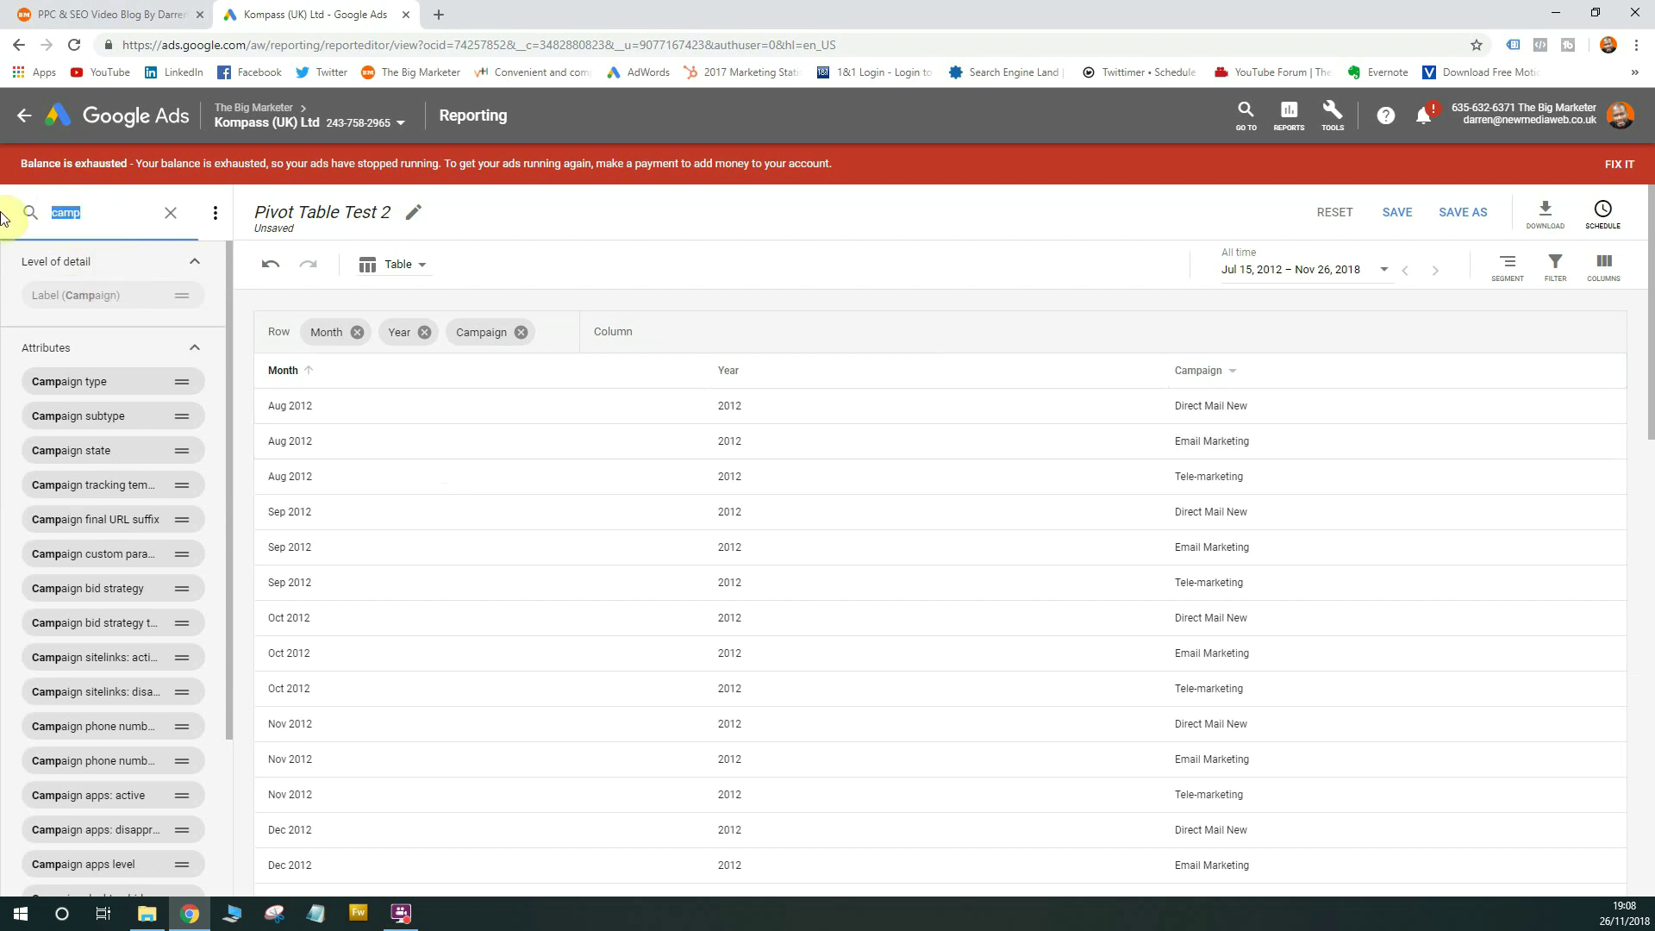
type("keyword")
left_click_drag(93, 295, 280, 388)
left_click_drag(101, 213, 3, 220)
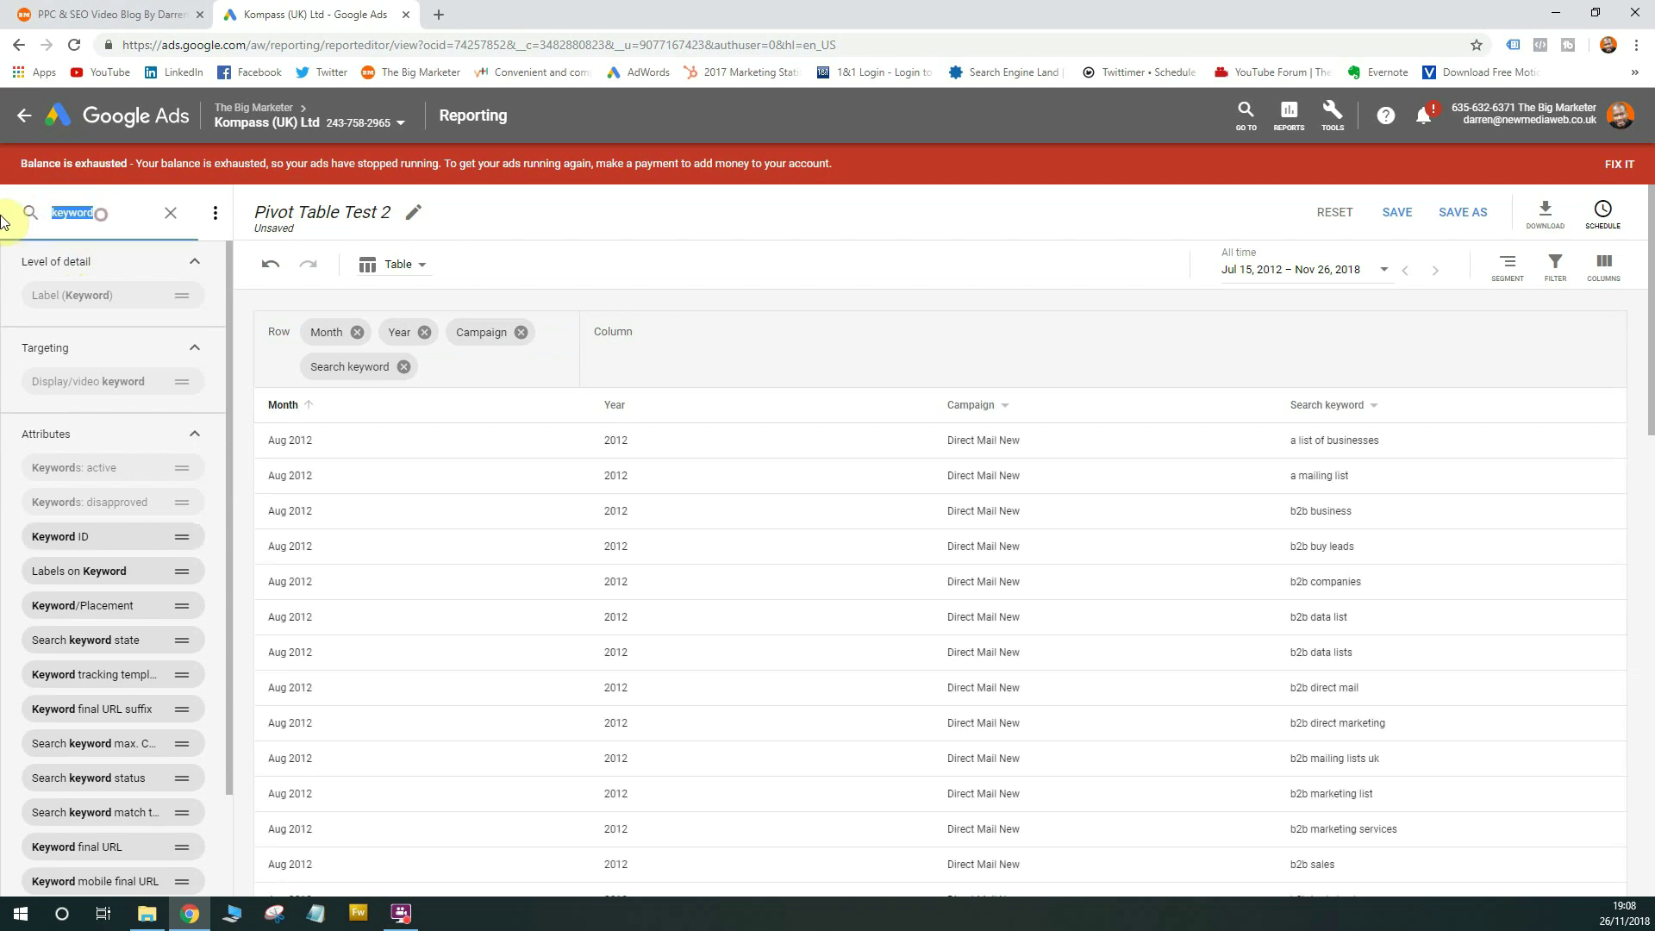
type("match")
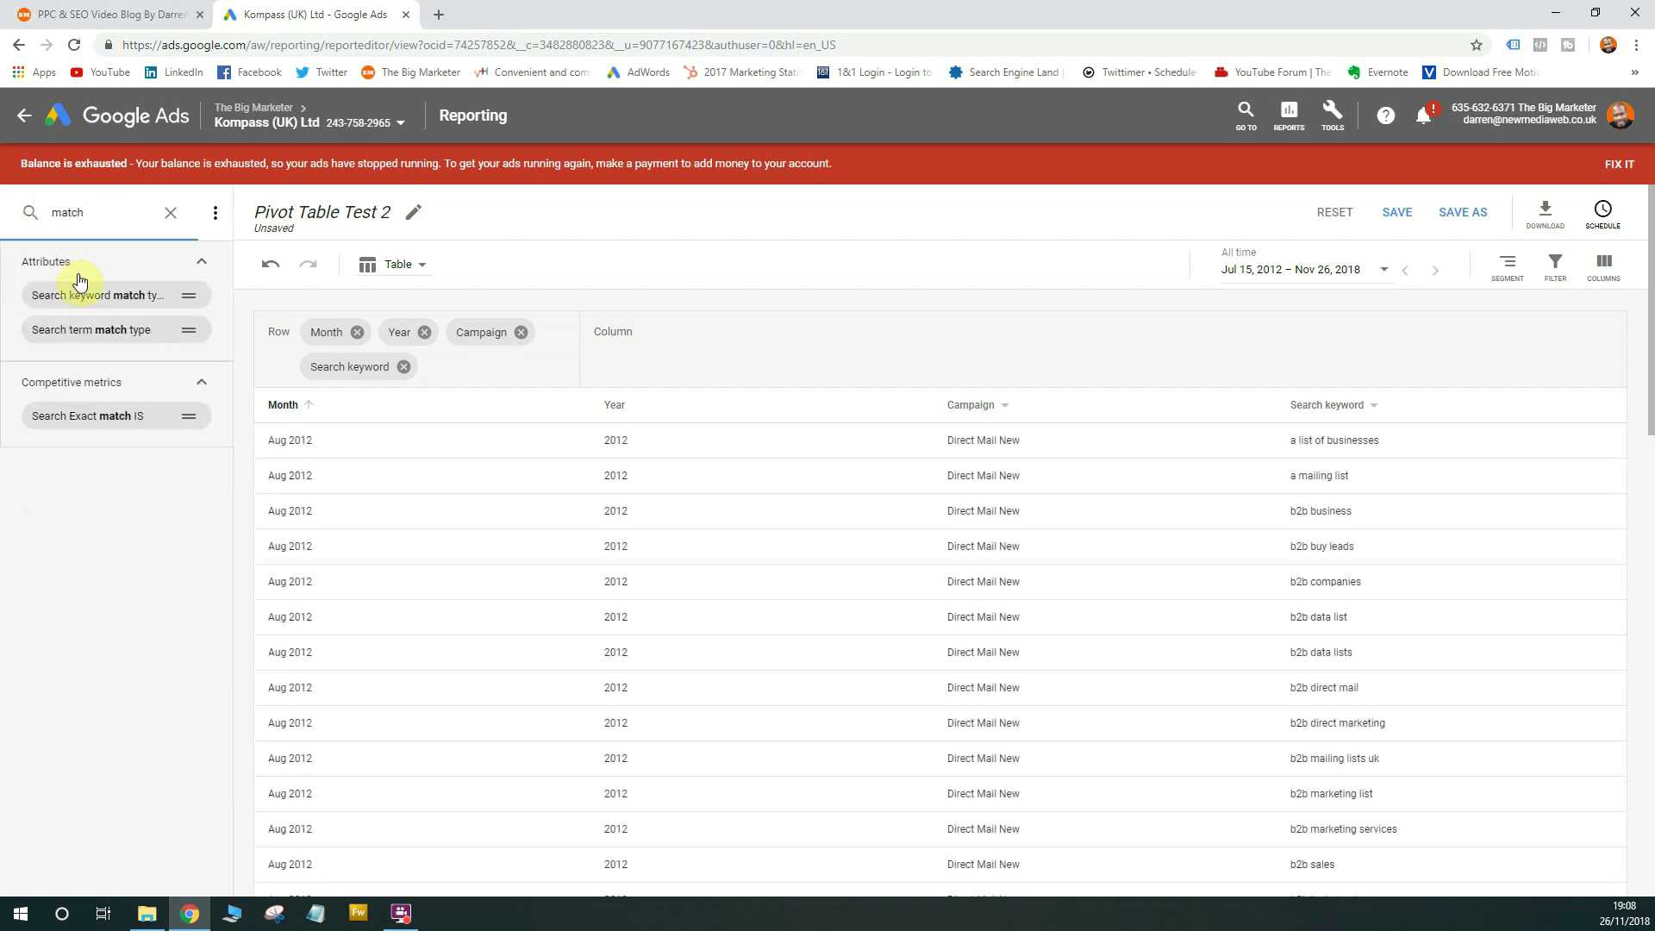
left_click_drag(74, 293, 463, 486)
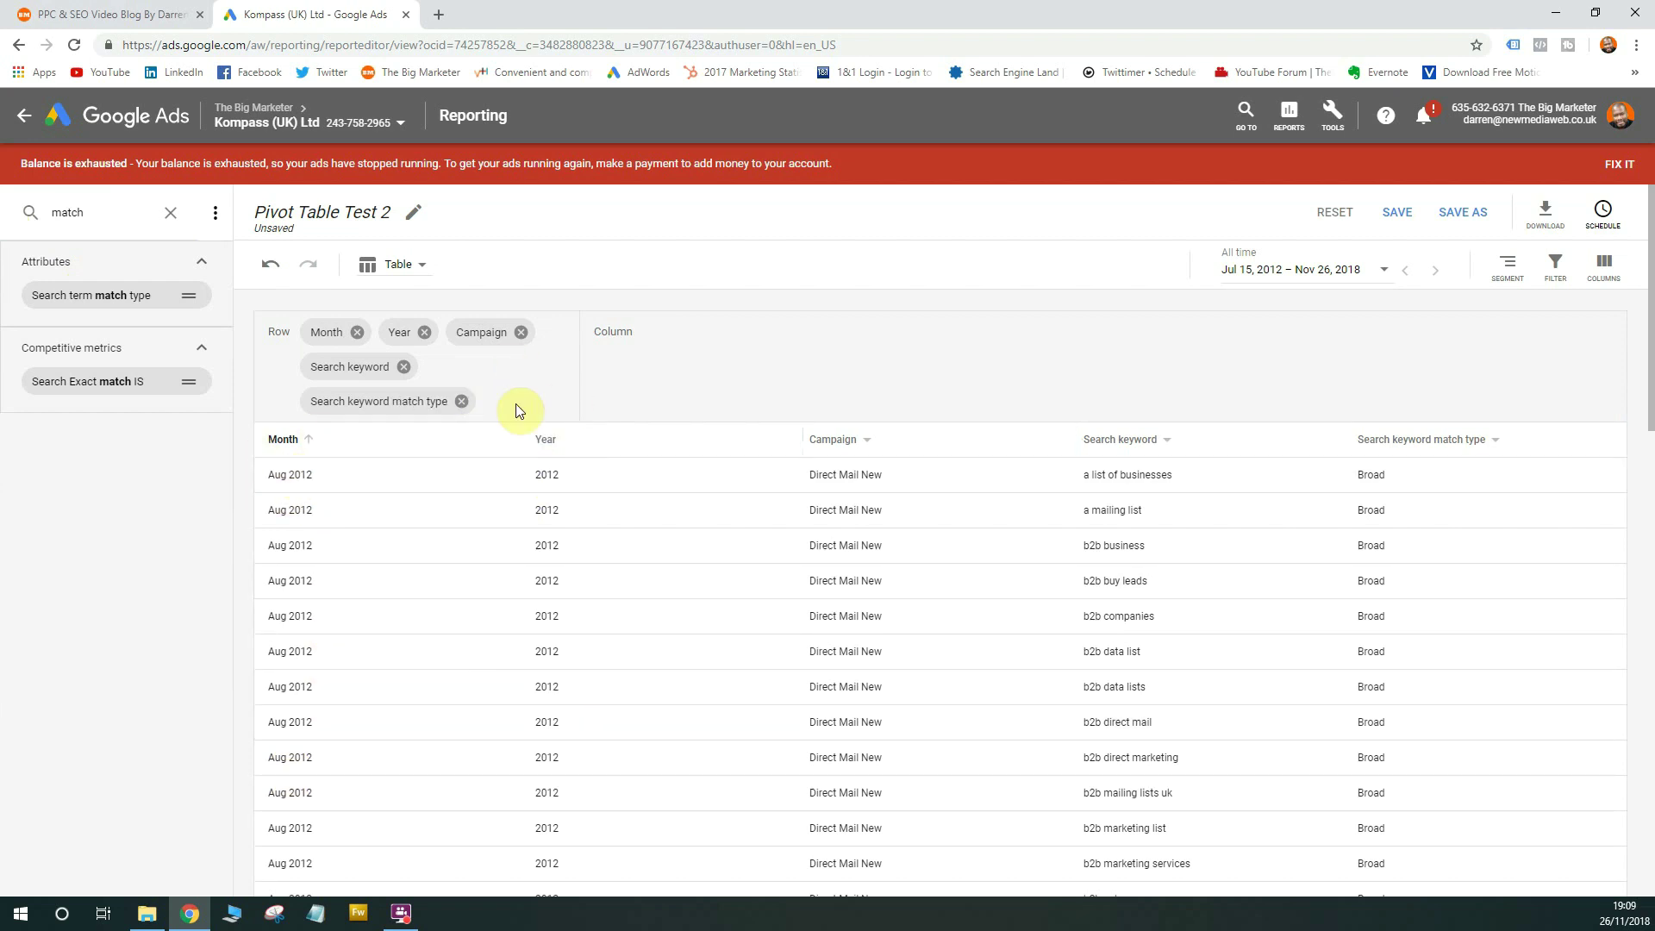
Drop Year from the rows and add Ad group as a row field.
left_click(426, 334)
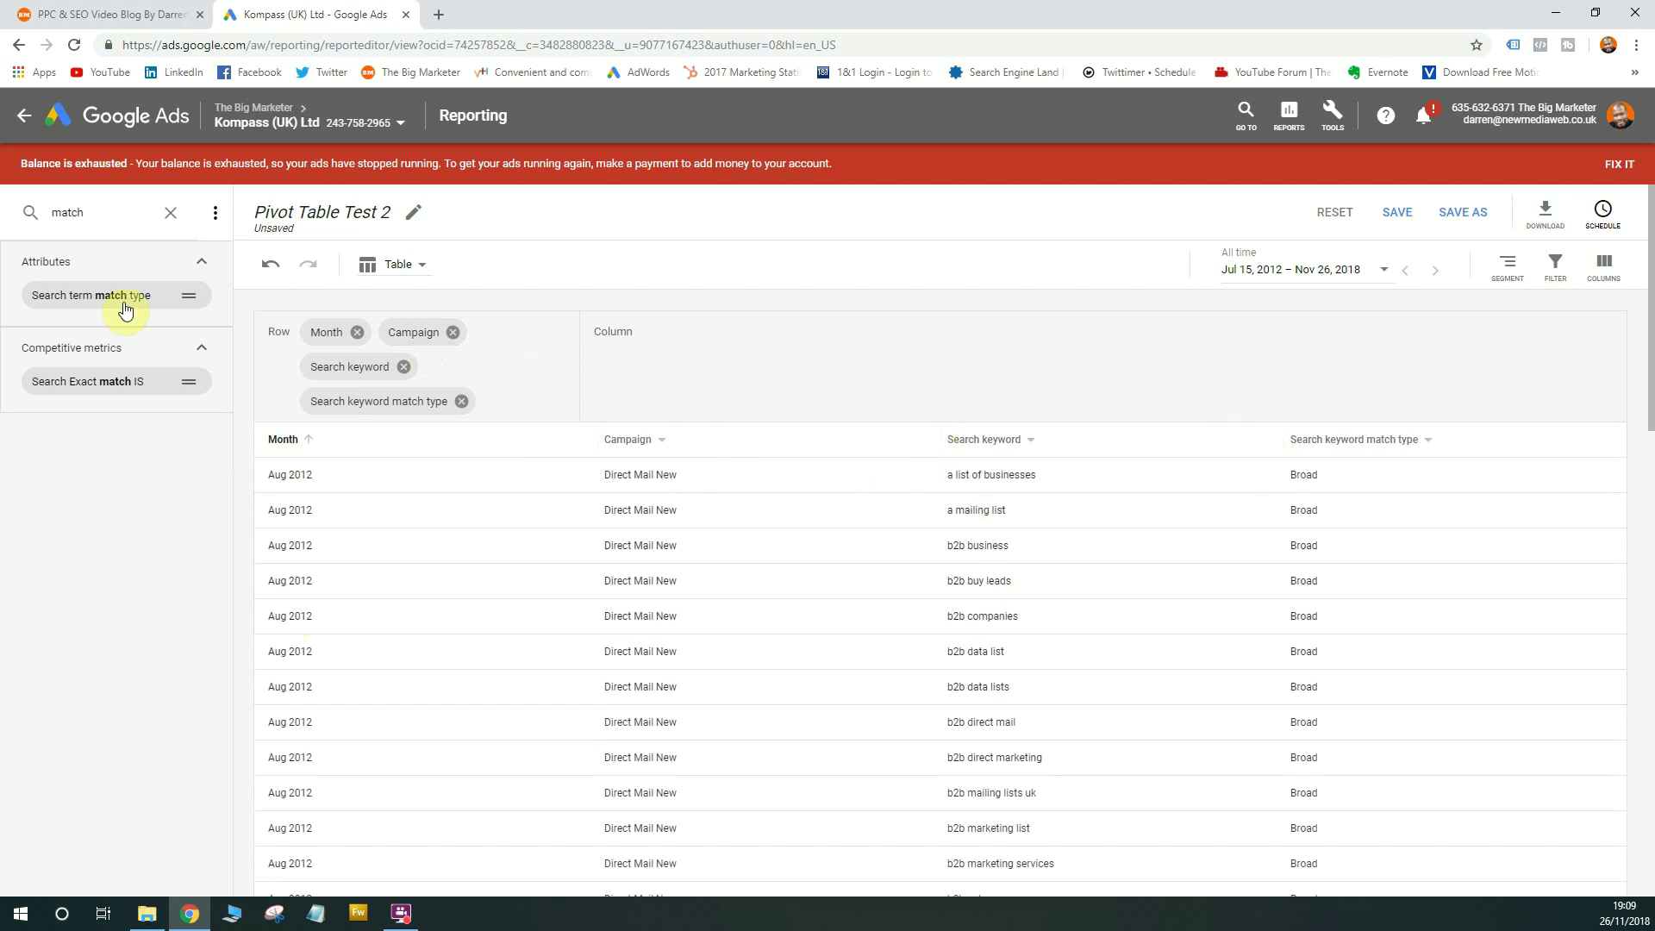
left_click_drag(133, 212, 11, 215)
type("a")
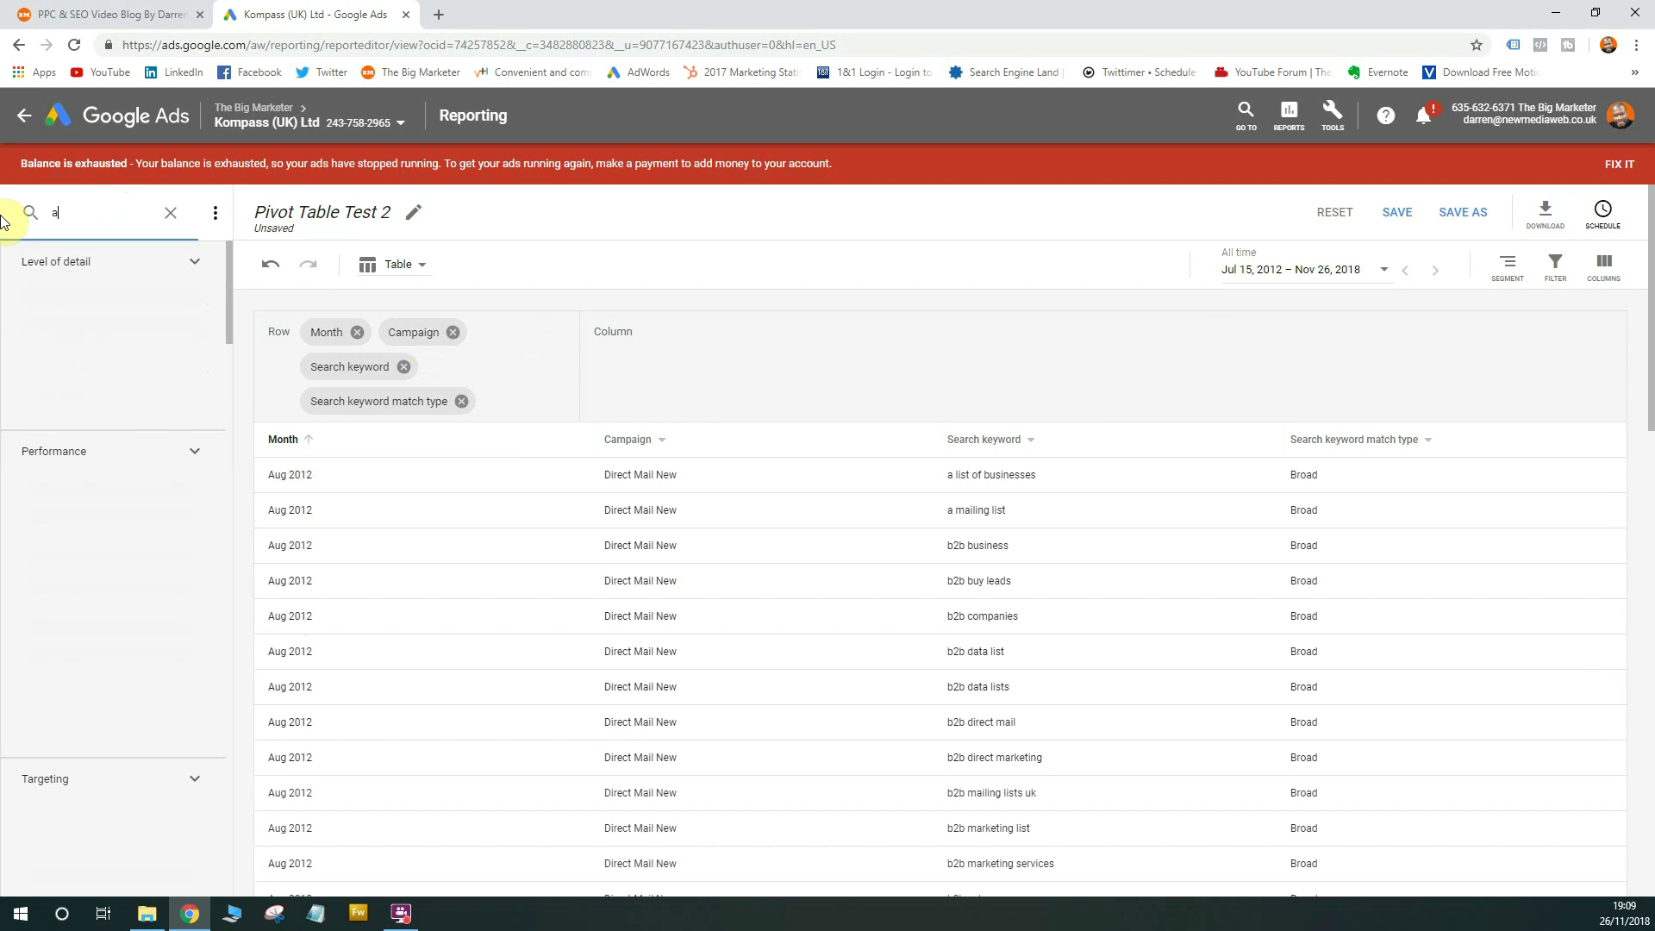
type("dgroup")
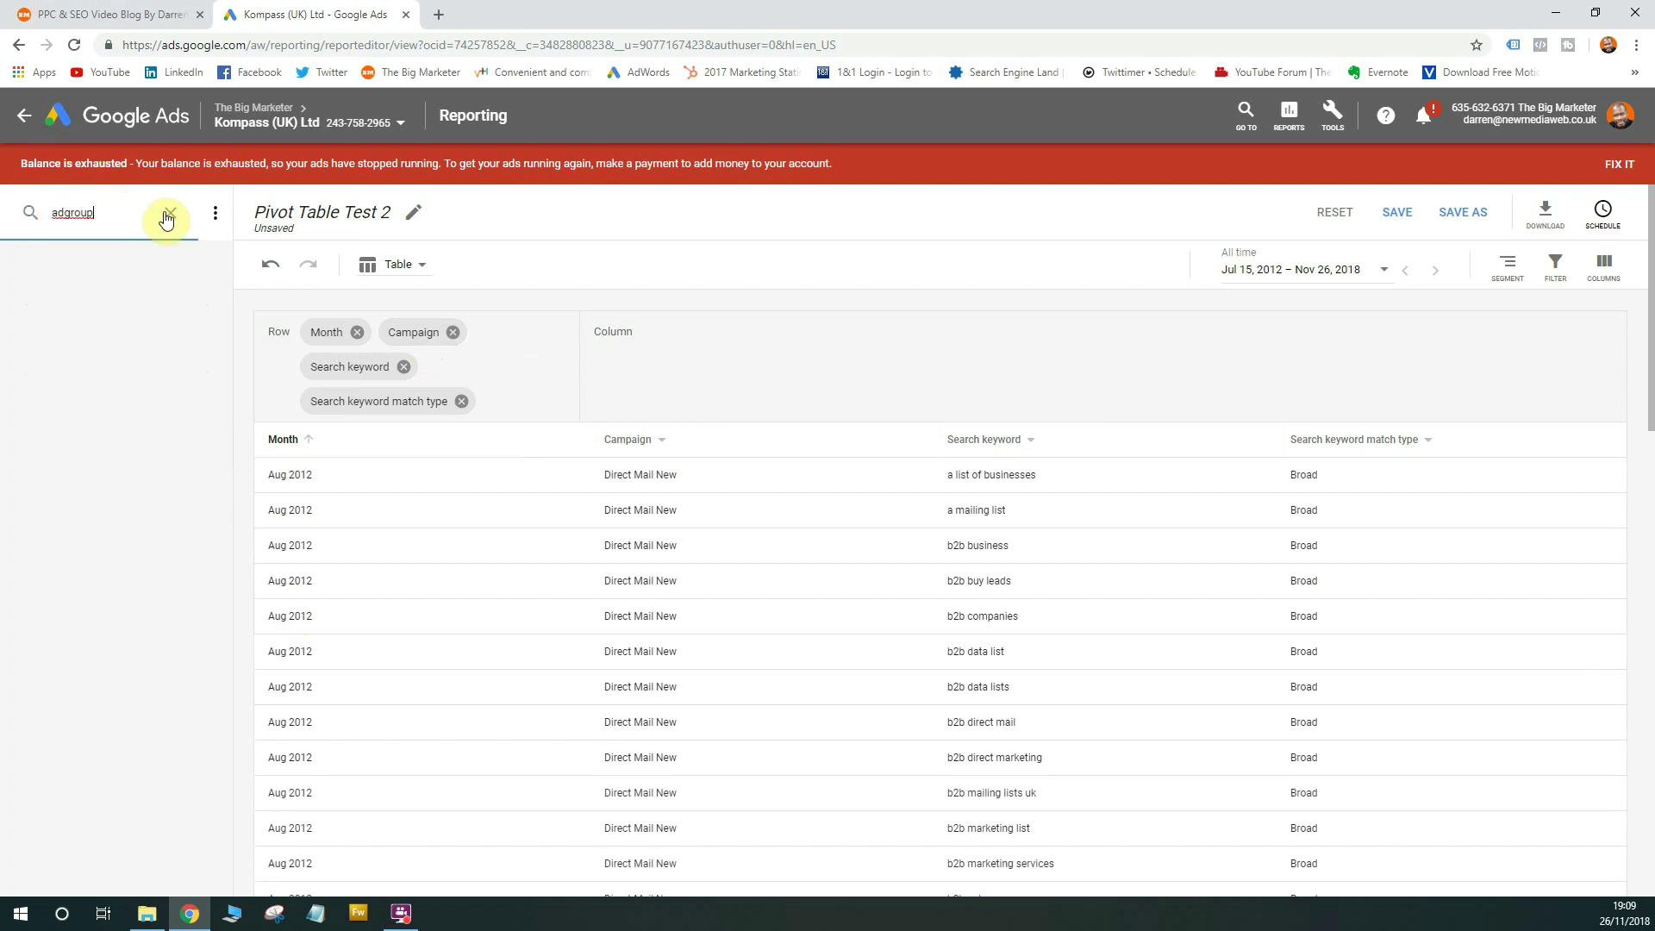
key("BackSpace")
key("BackSpace")
key("BackSpace")
key("BackSpace")
key("BackSpace")
key("BackSpace")
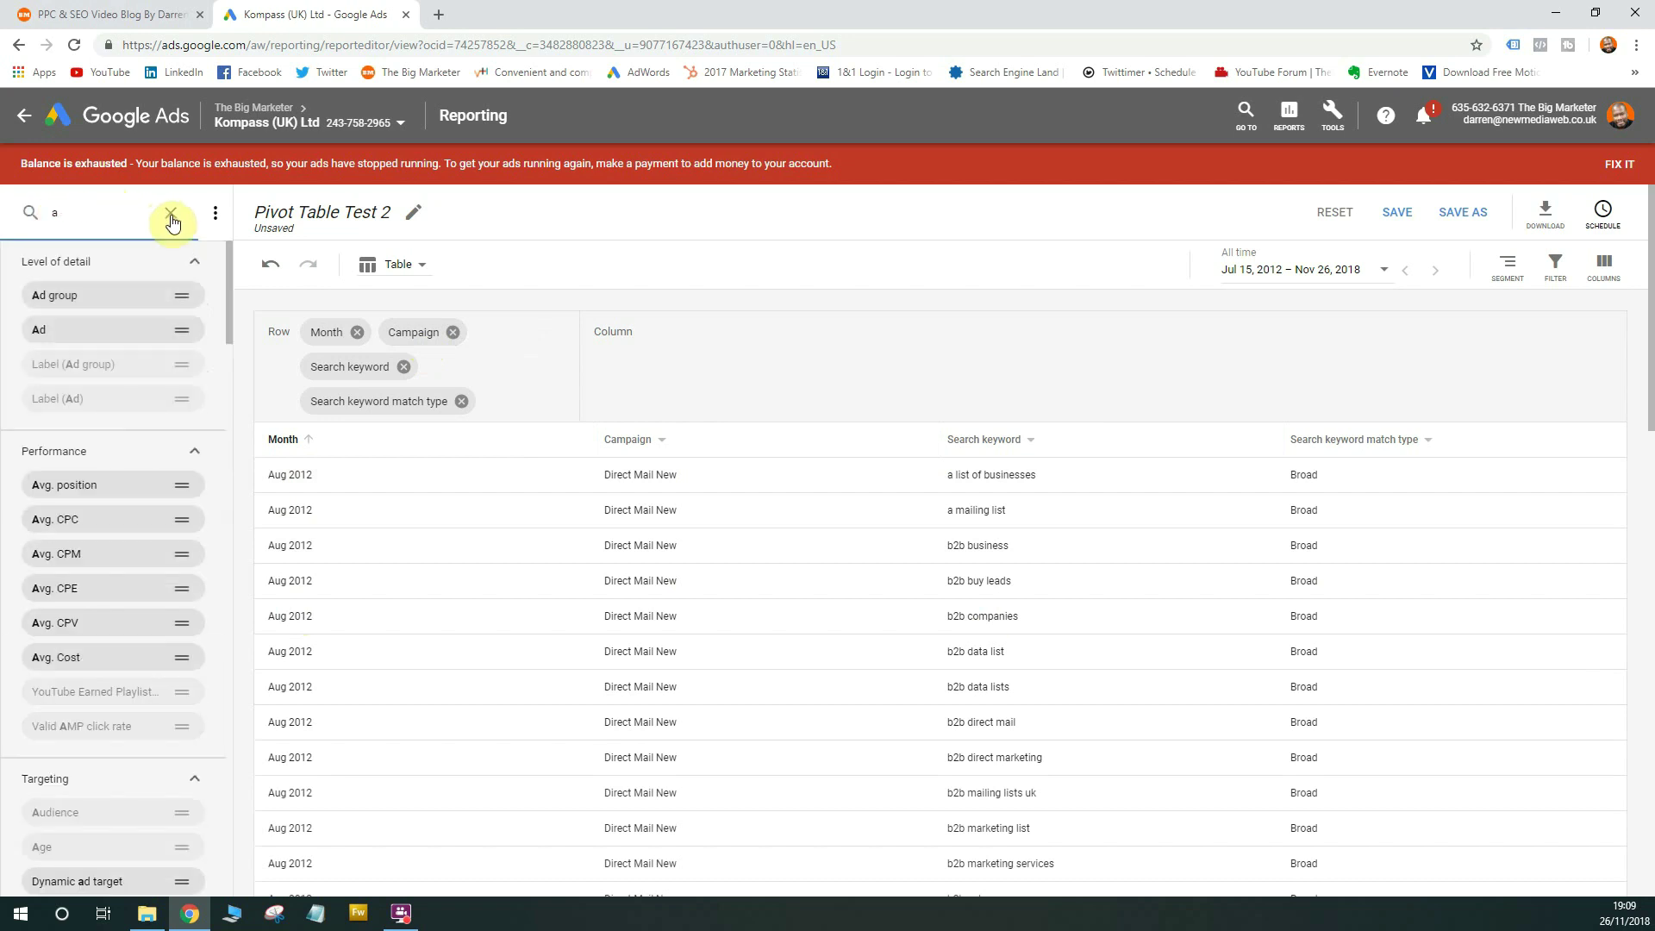
left_click_drag(111, 310, 480, 515)
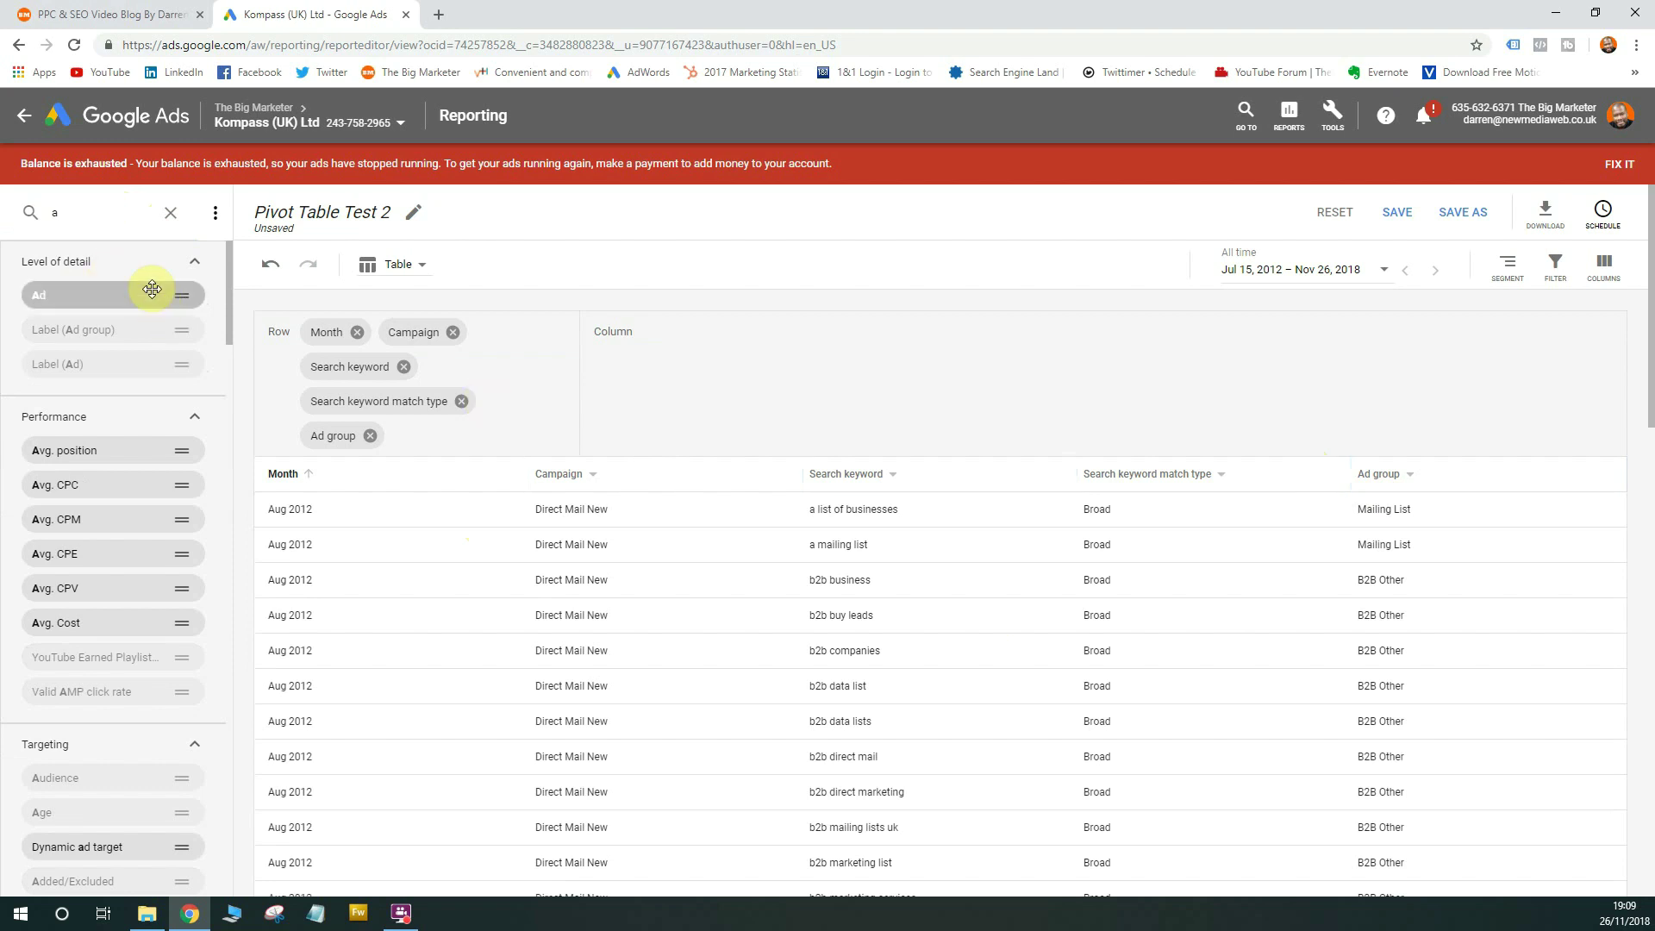
left_click_drag(103, 214, 3, 210)
key("BackSpace")
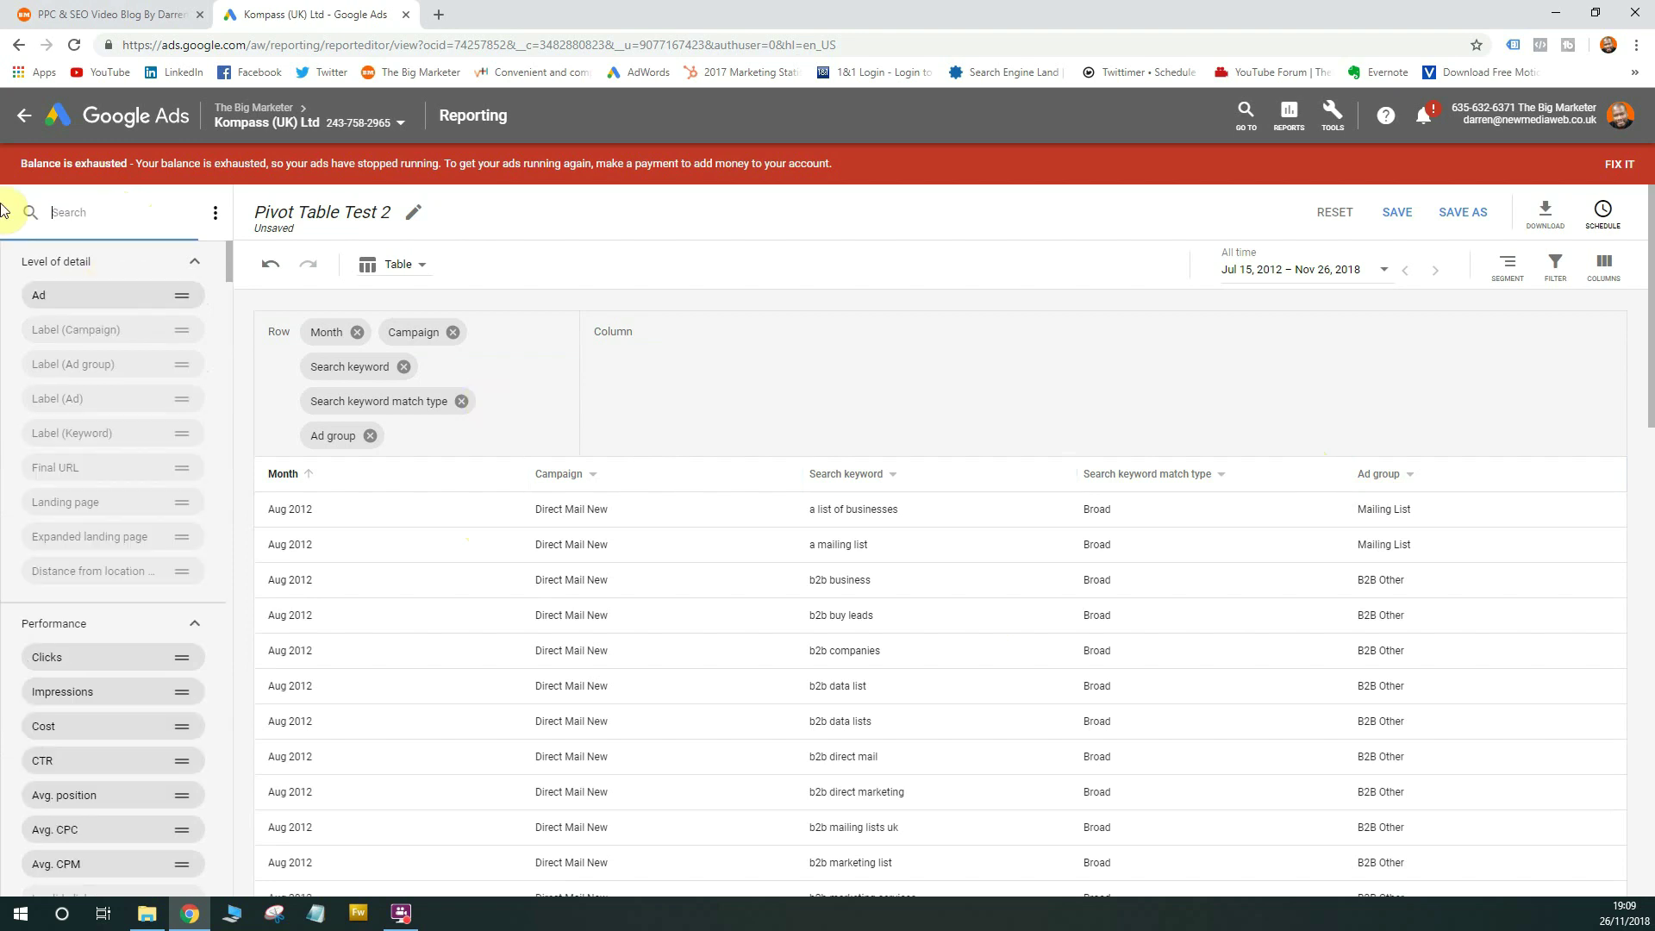
scroll(162, 706, "down", 1)
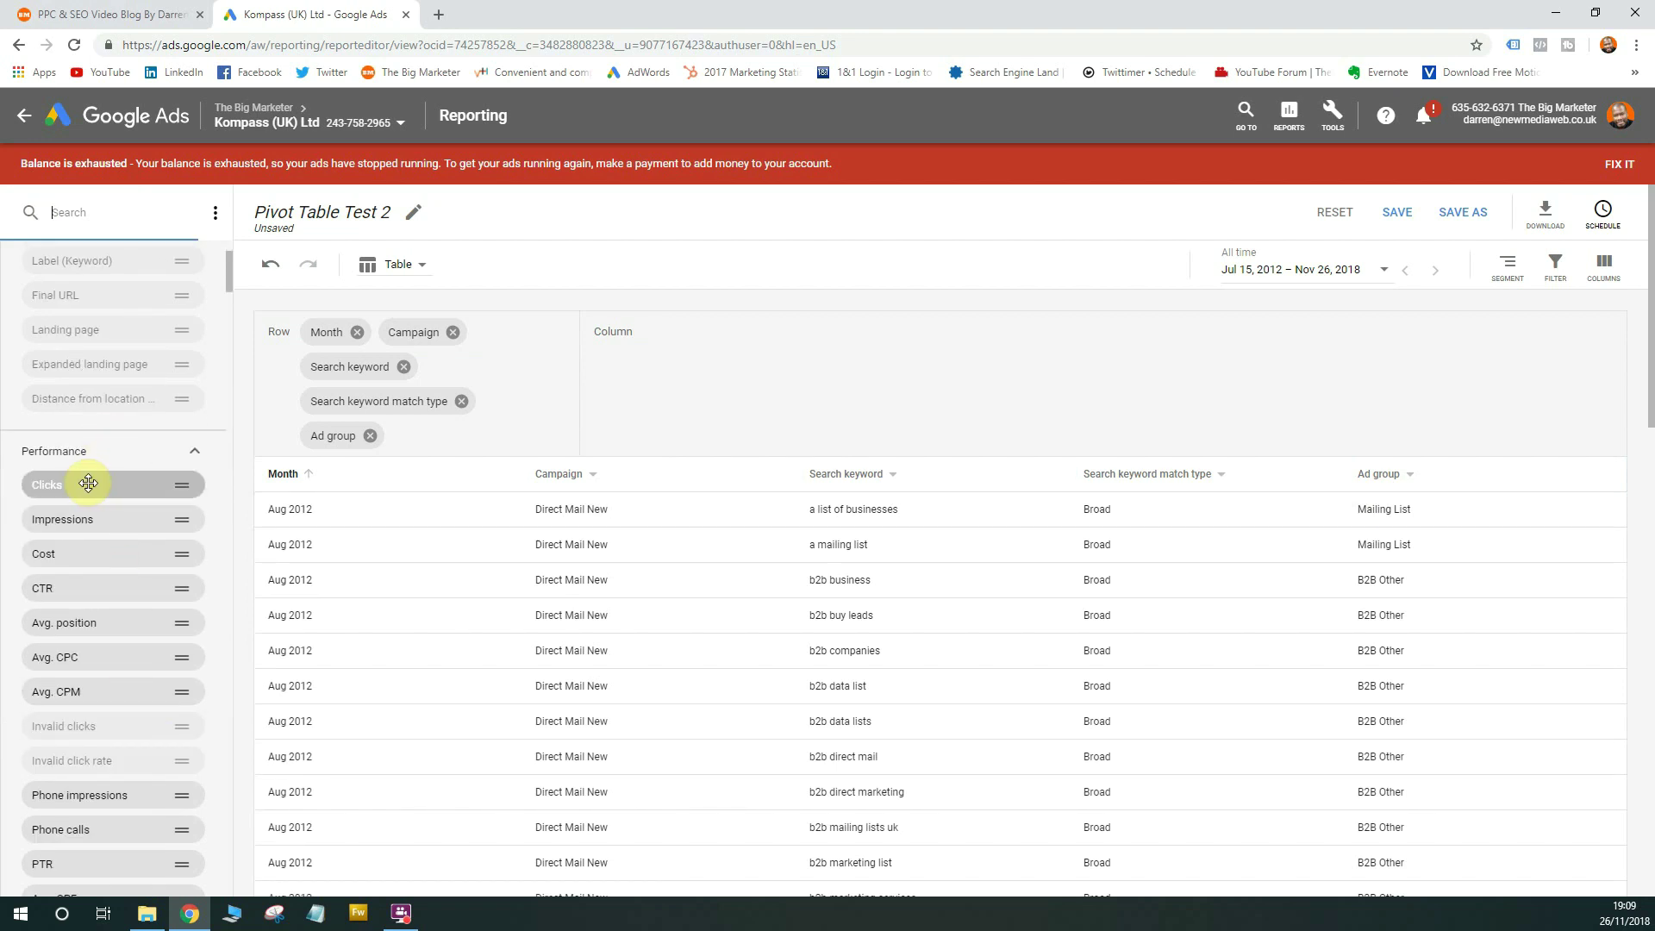
Add Impressions, Clicks, Cost, CTR, Avg. position and Avg. CPC as value columns (17,974 rows).
left_click_drag(70, 519, 680, 563)
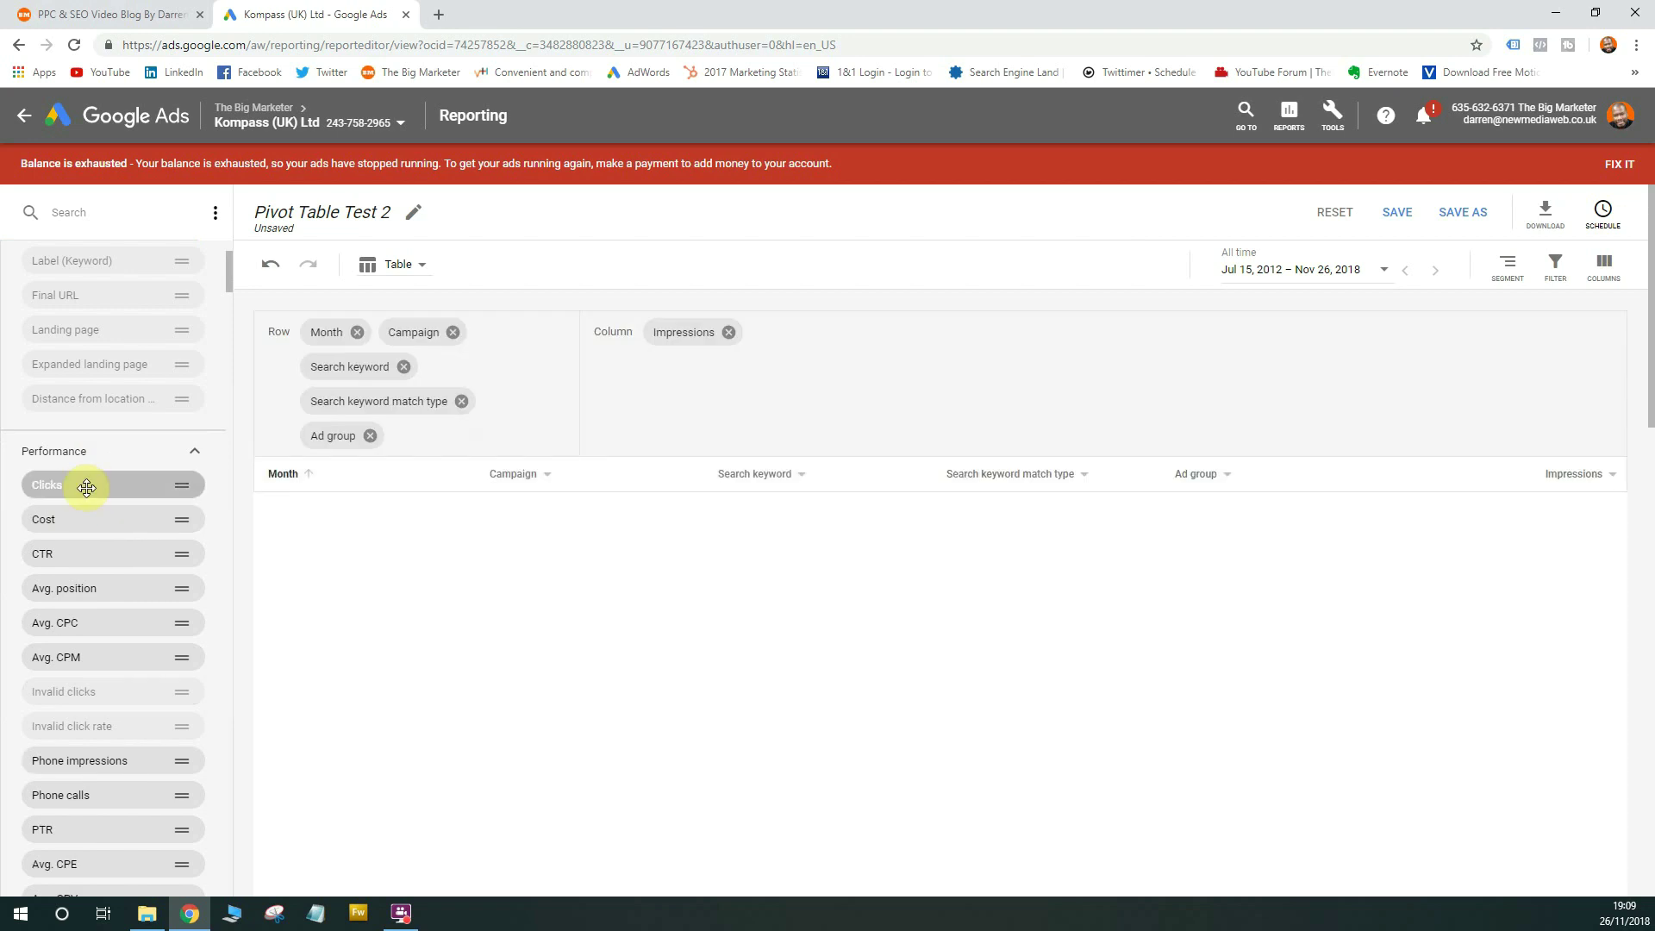
left_click_drag(87, 488, 136, 542)
left_click_drag(67, 483, 1160, 516)
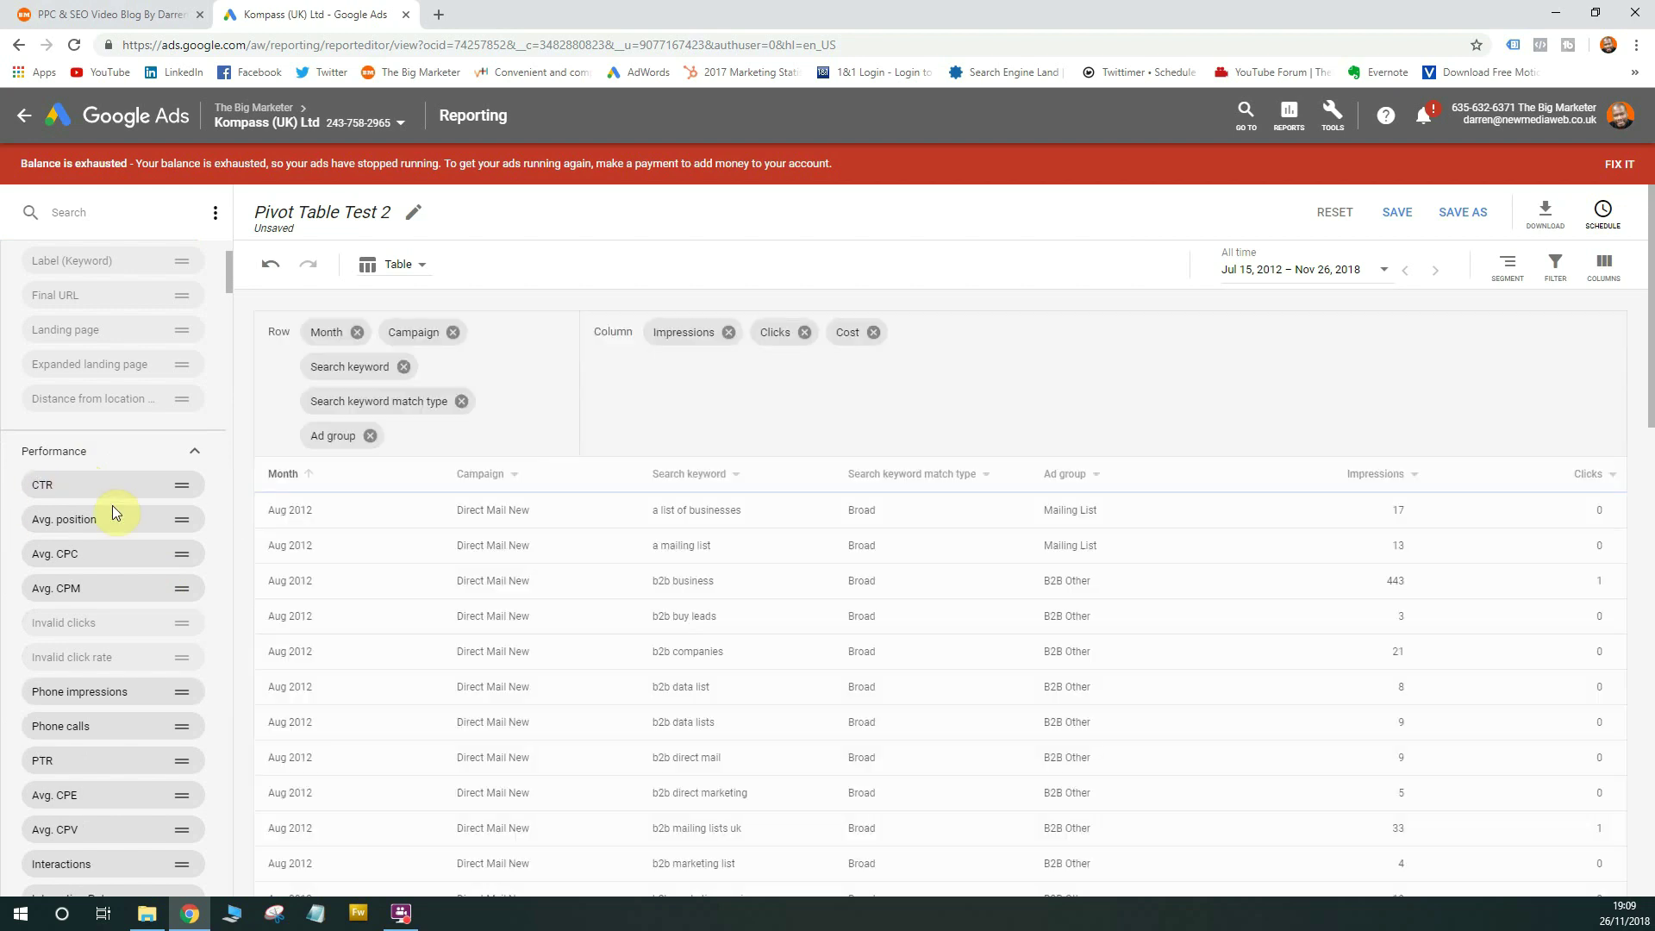
left_click_drag(80, 486, 1078, 609)
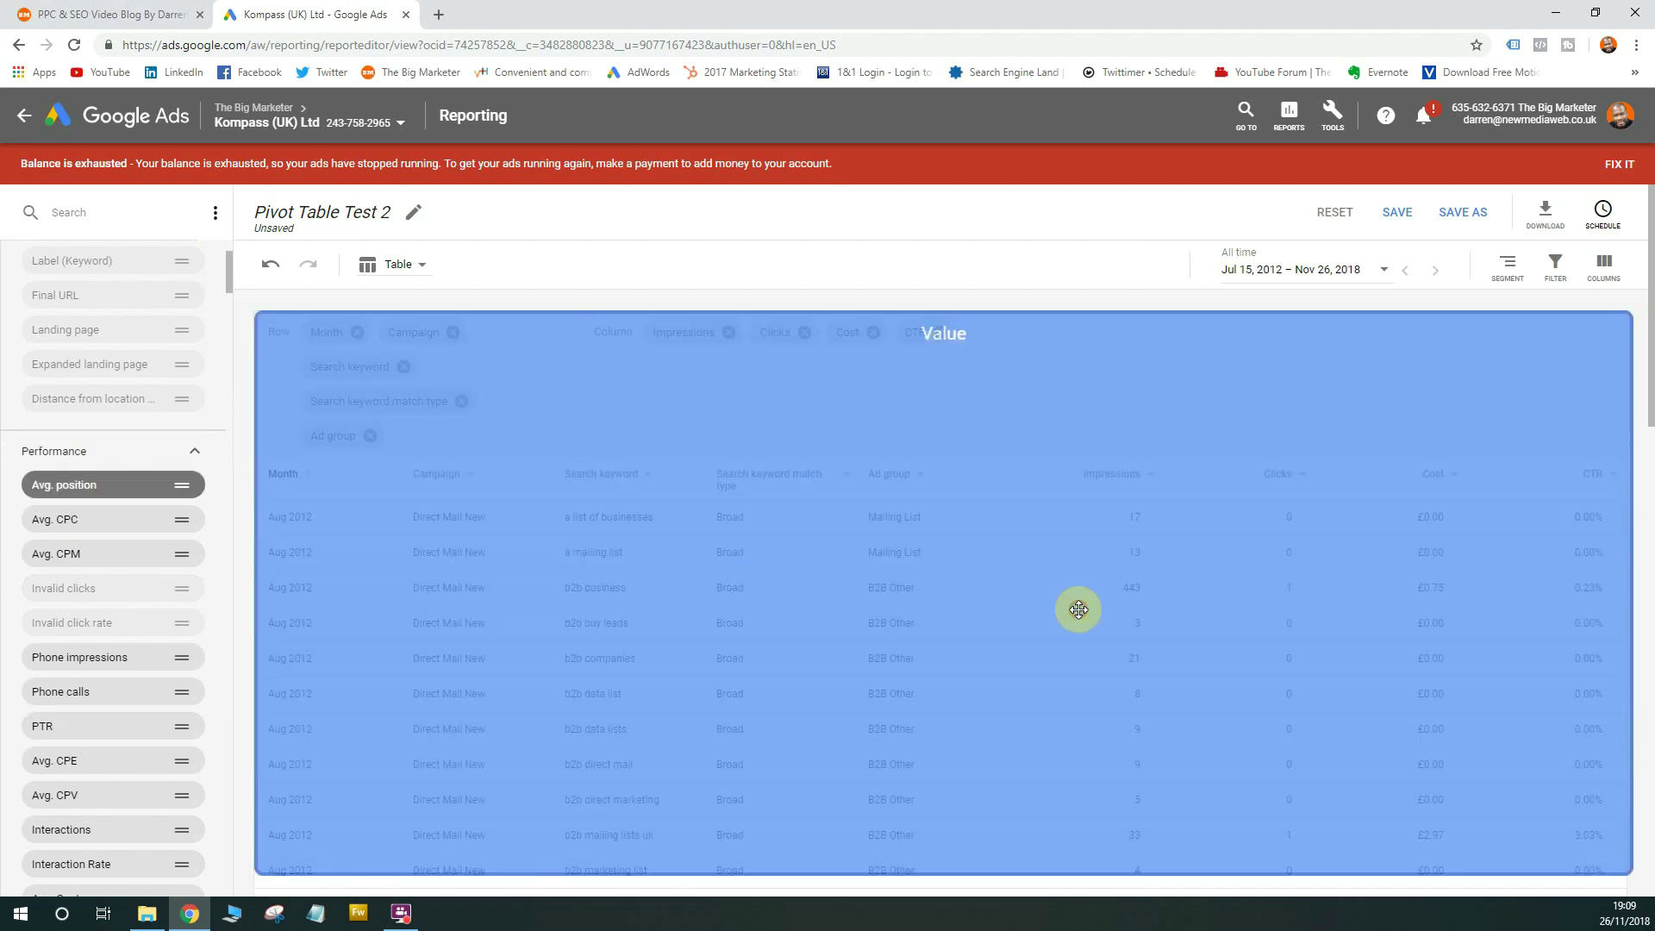
left_click_drag(462, 592, 74, 574)
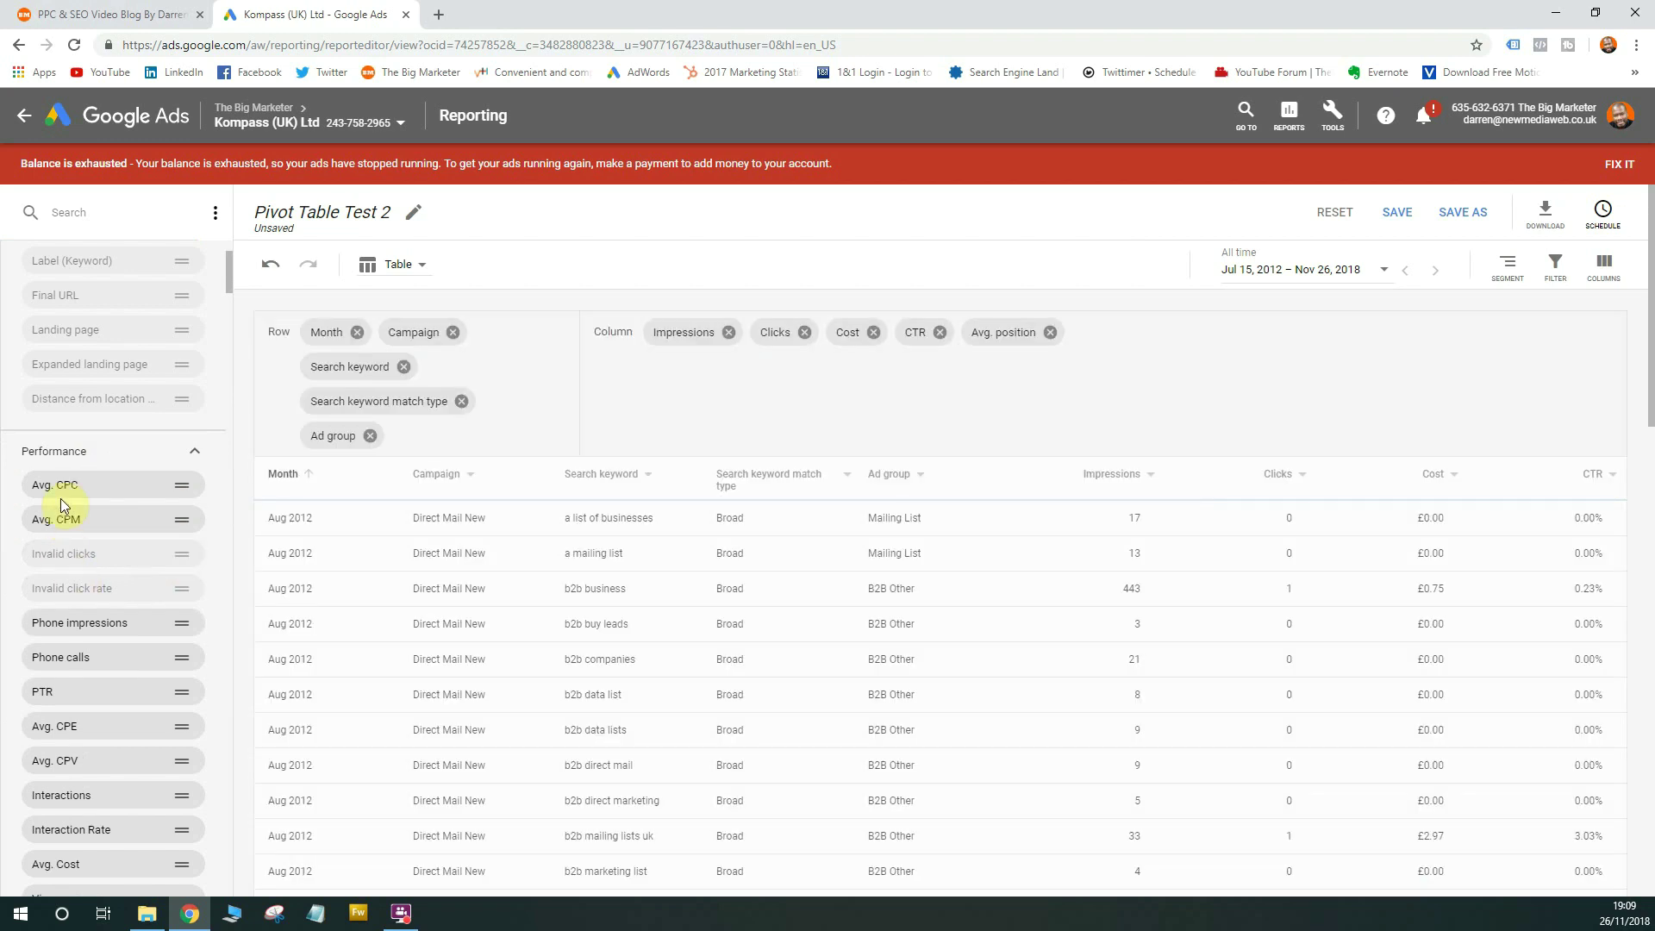
left_click_drag(81, 486, 935, 611)
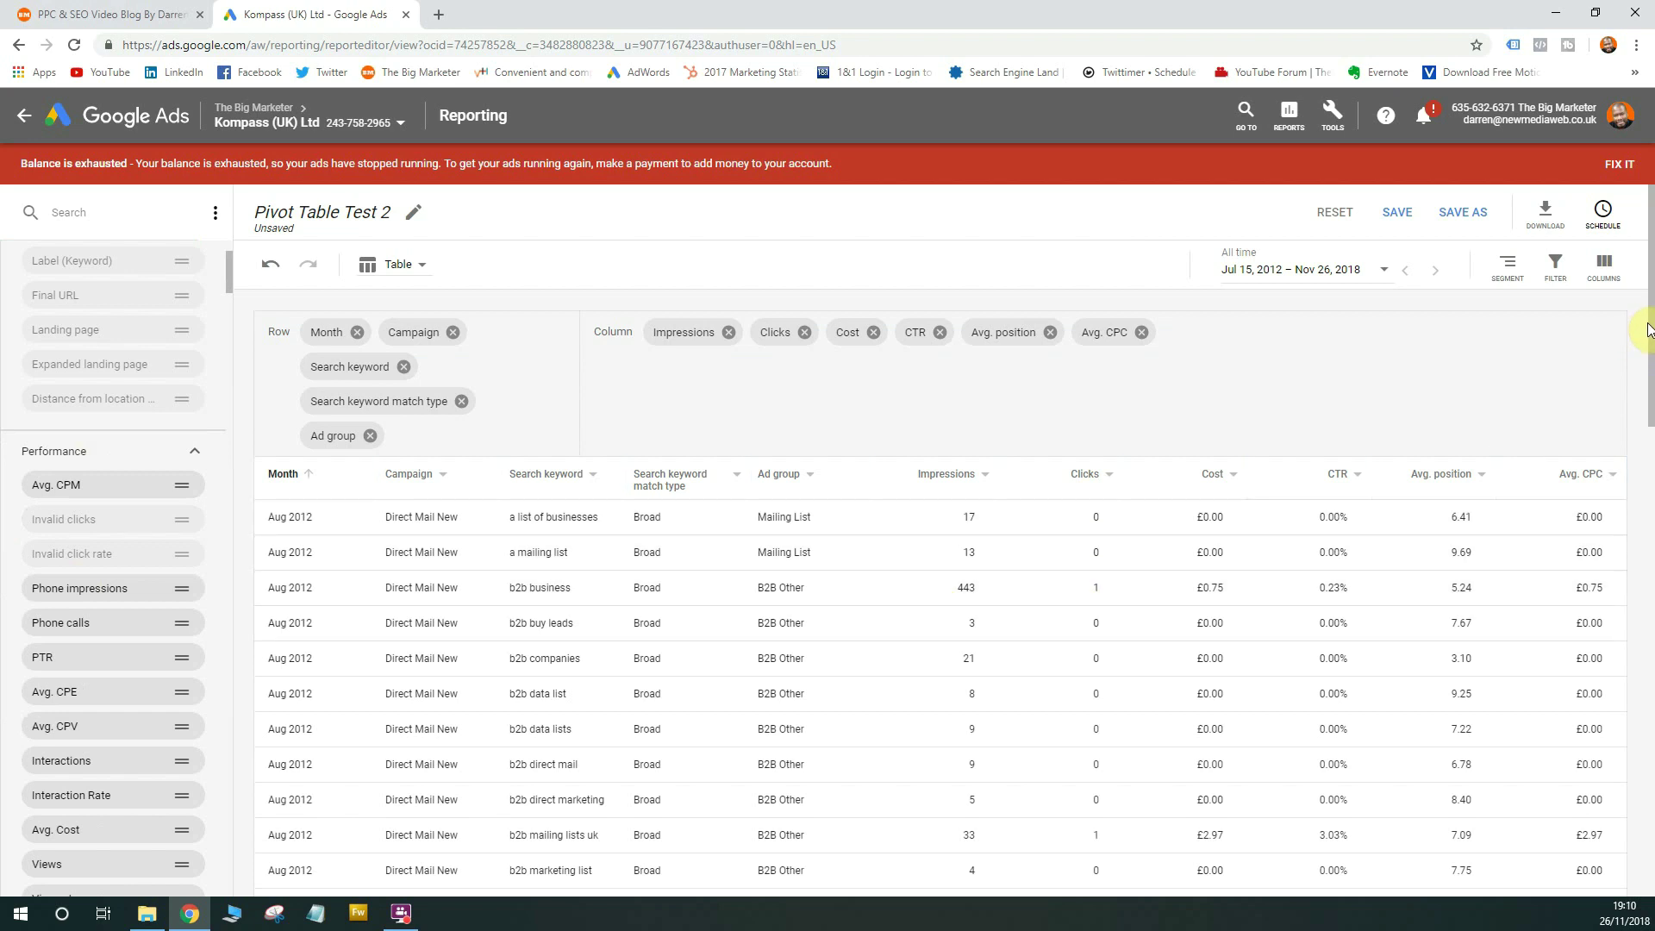
left_click_drag(1647, 338, 1620, 844)
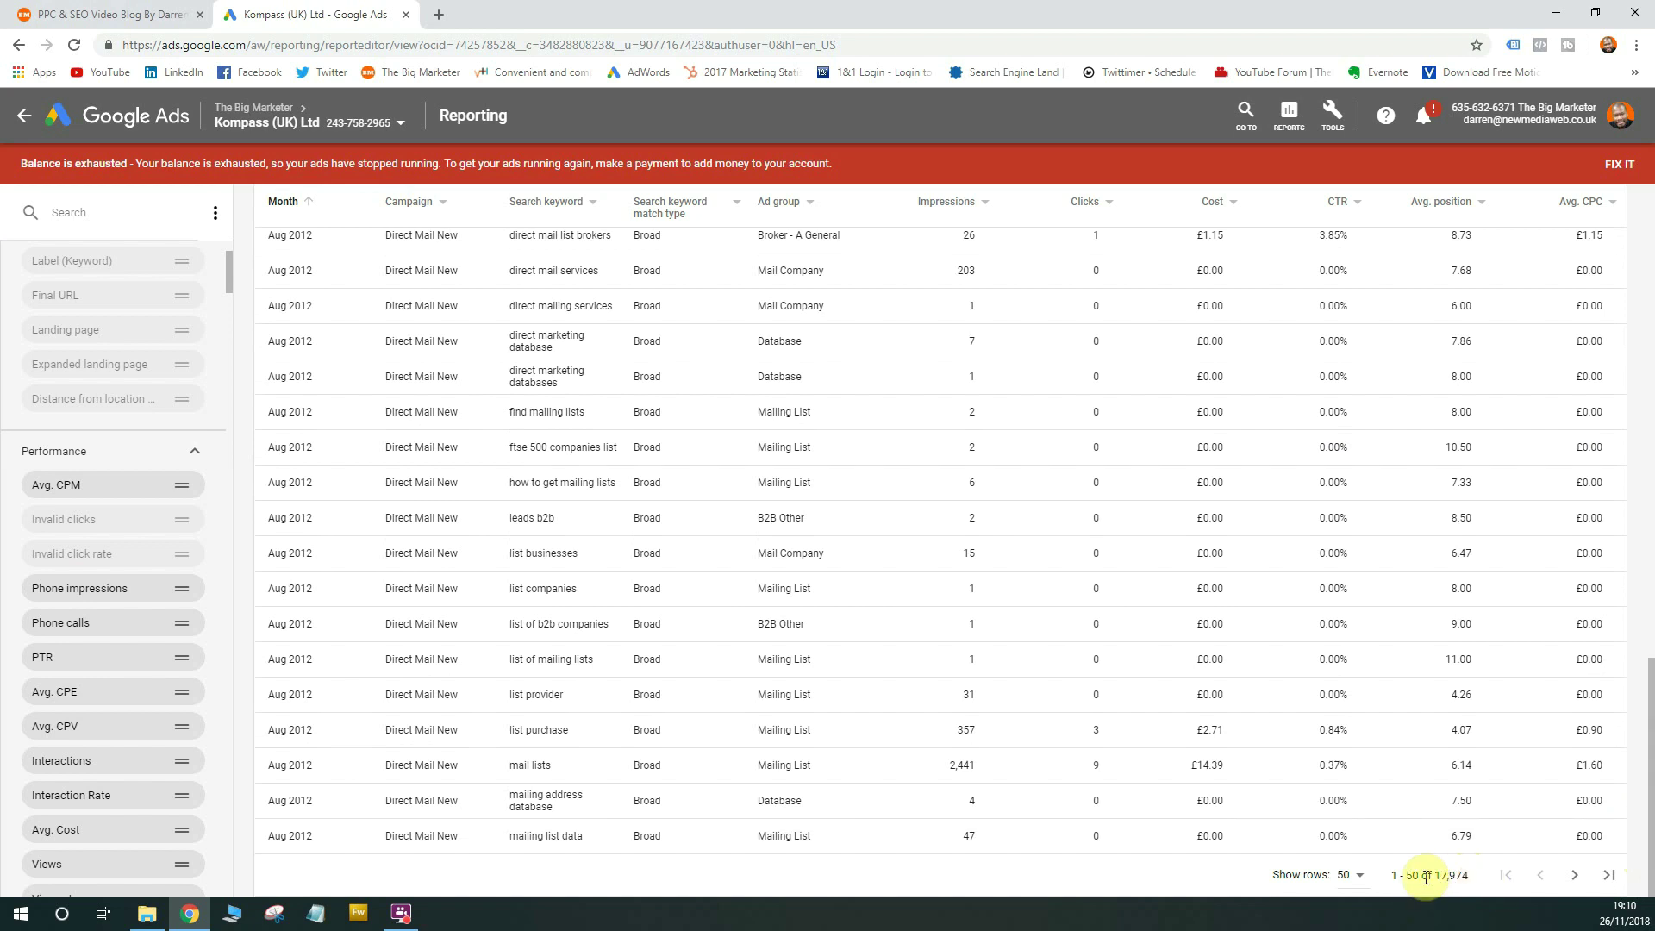
Save the all-time Pivot Table Test 2 report.
scroll(1595, 437, "up", 10)
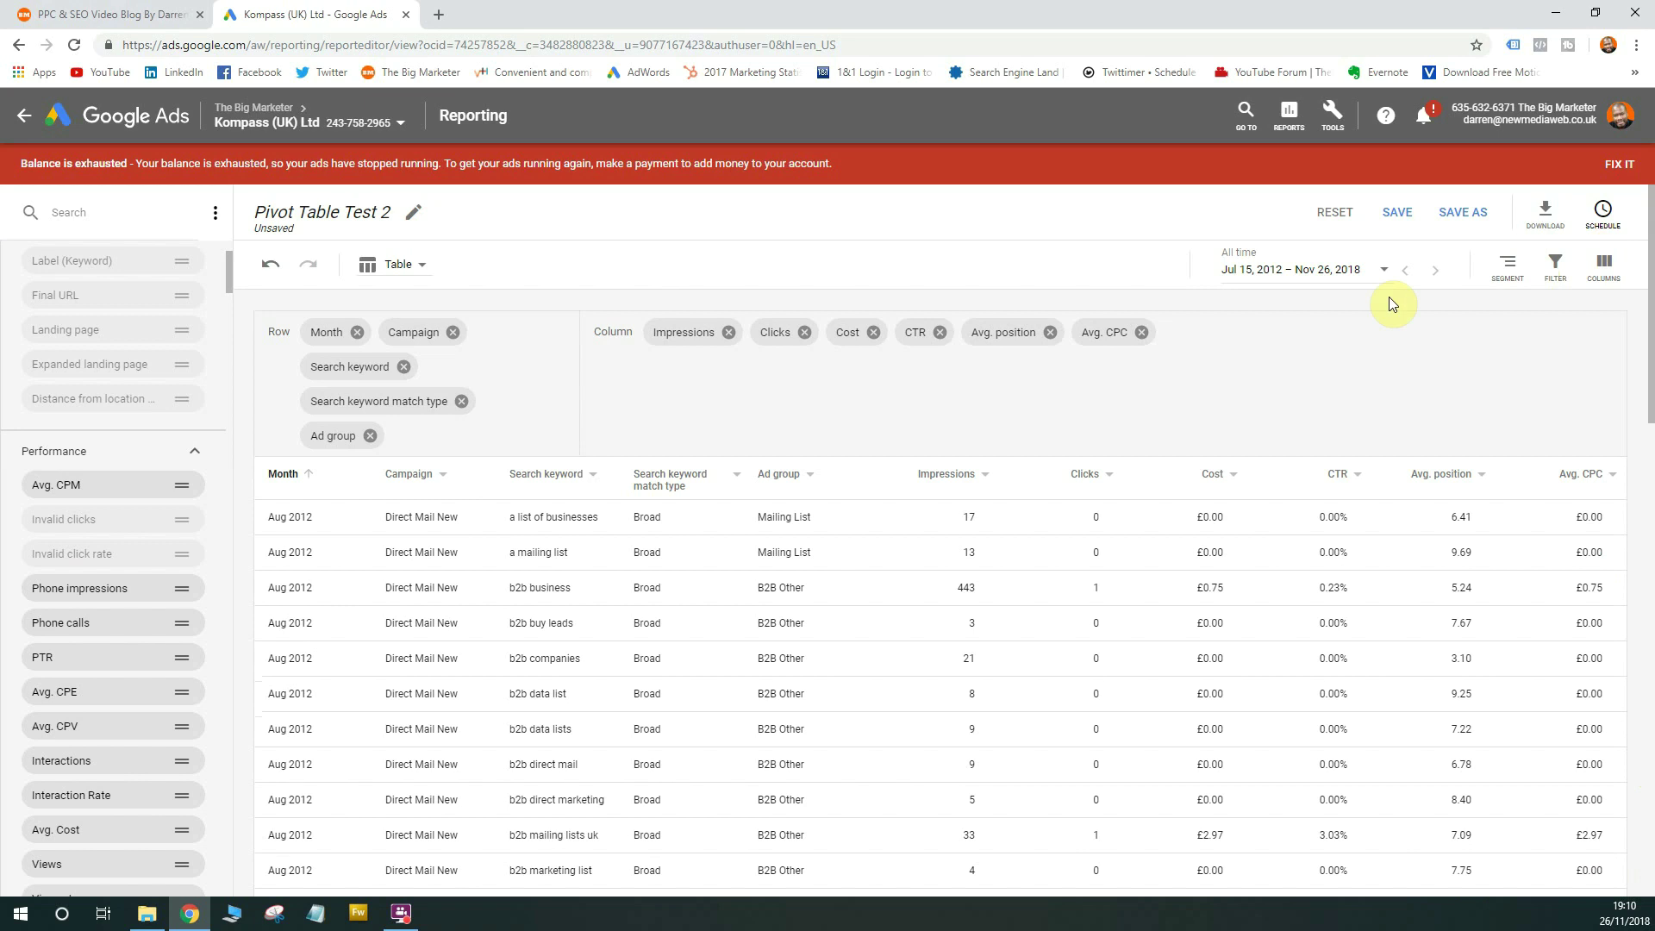
left_click(1399, 213)
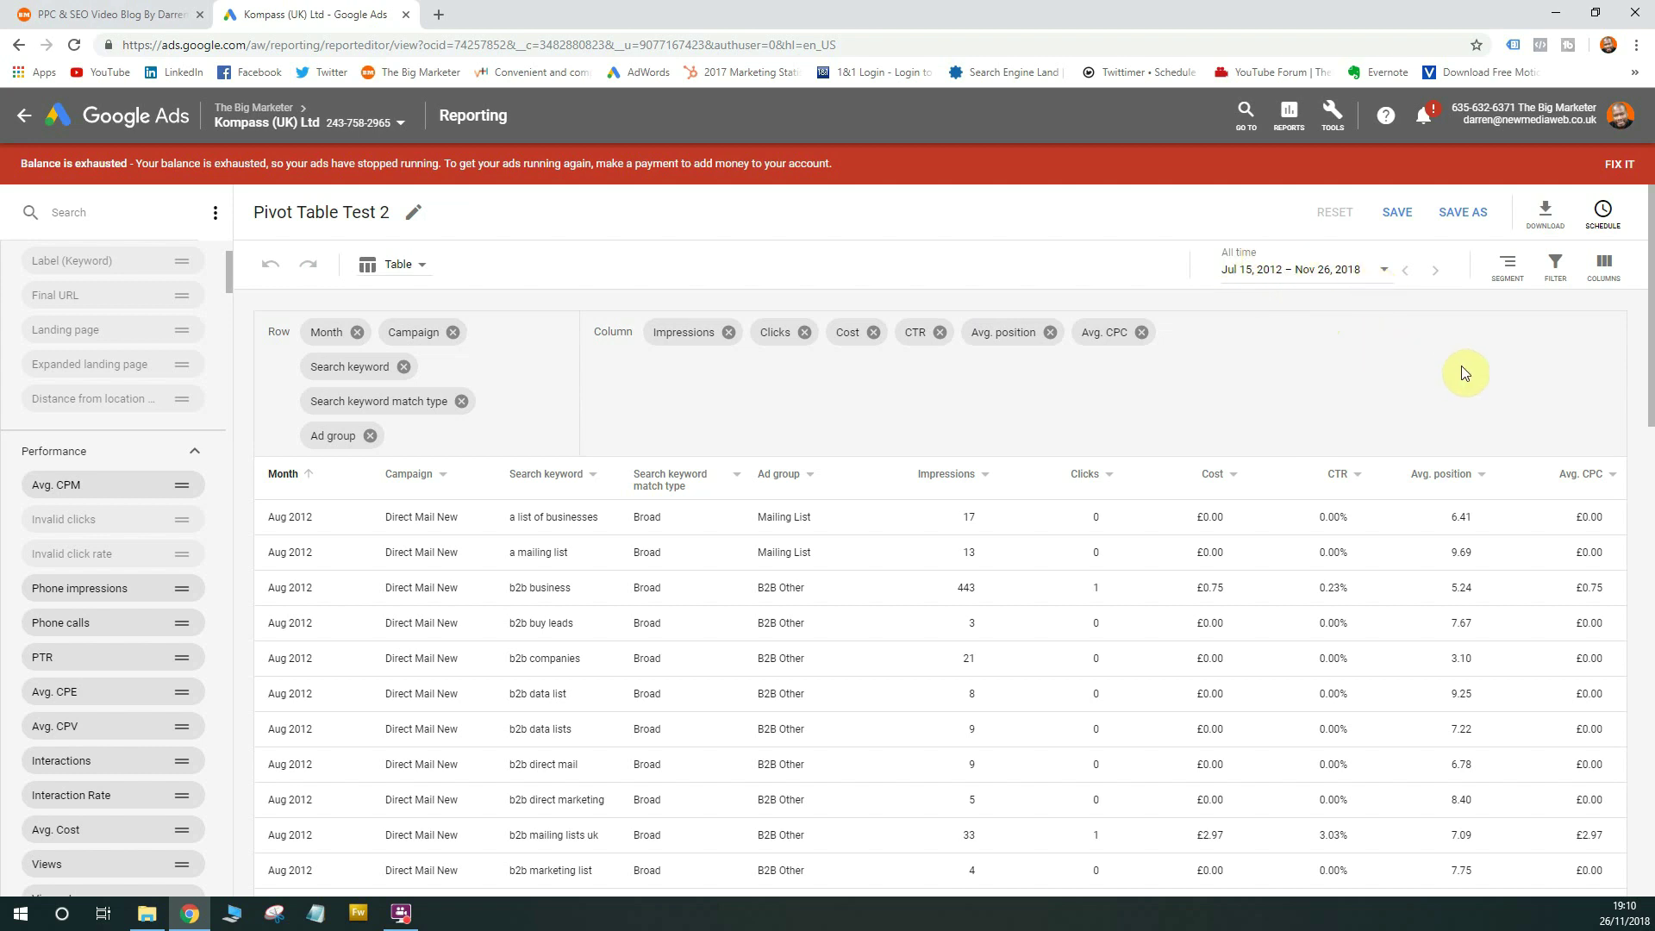
Download the report as Pivot Table Test 2.csv and open it in Excel.
left_click(1542, 217)
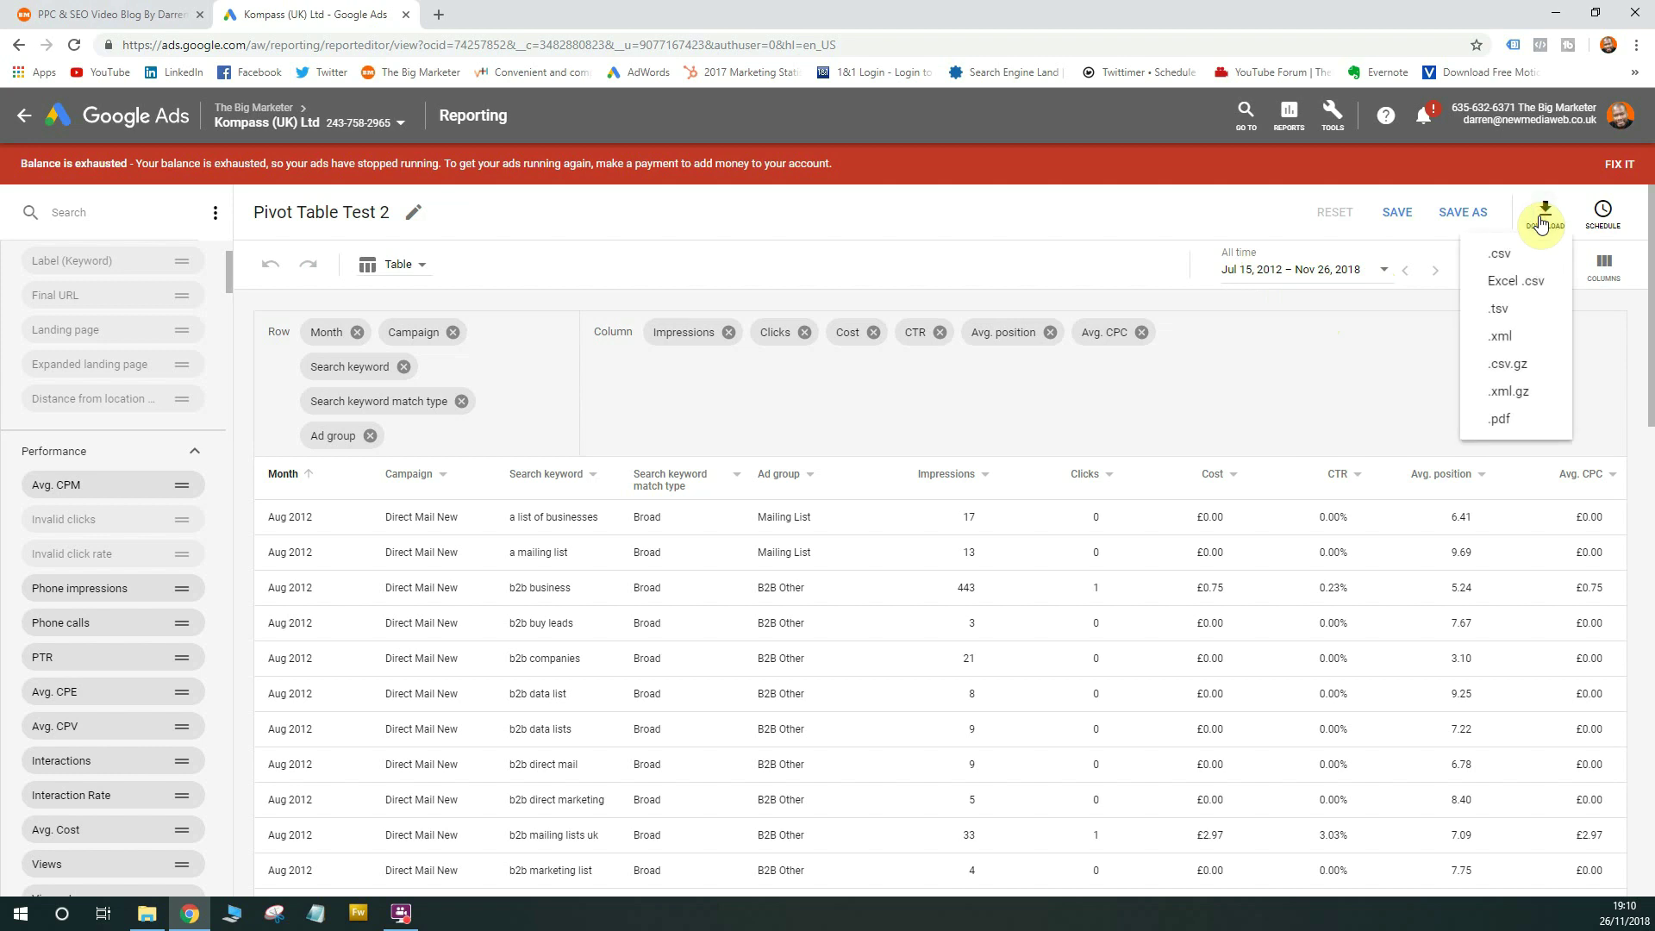
left_click(1546, 291)
left_click(1545, 292)
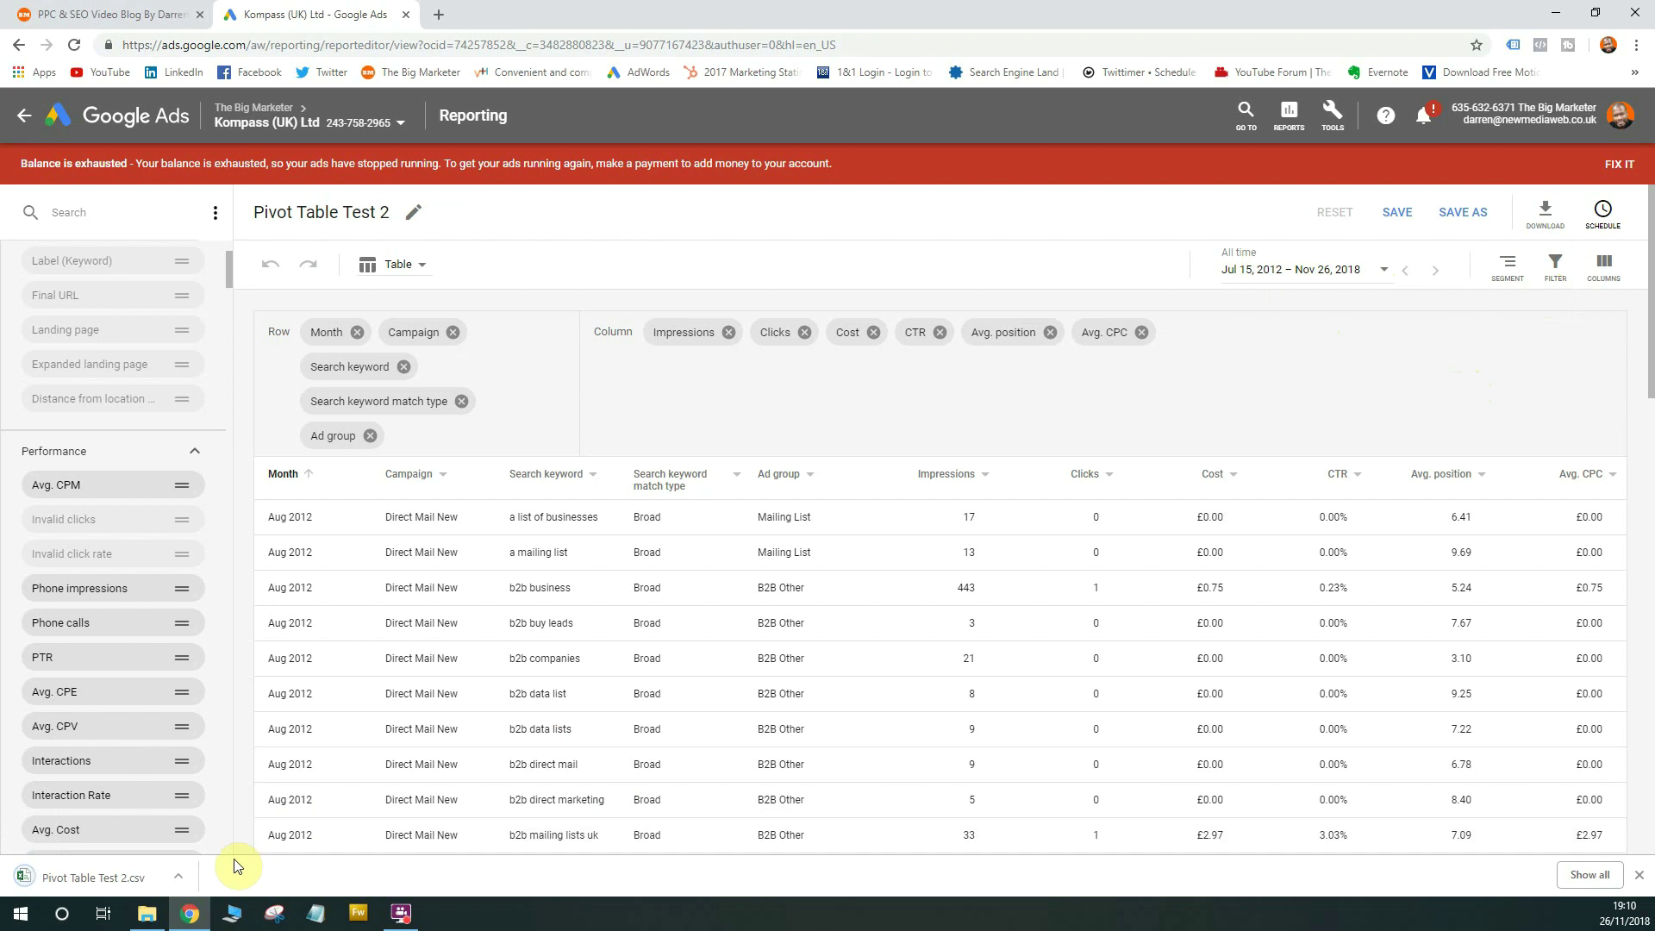
left_click(109, 874)
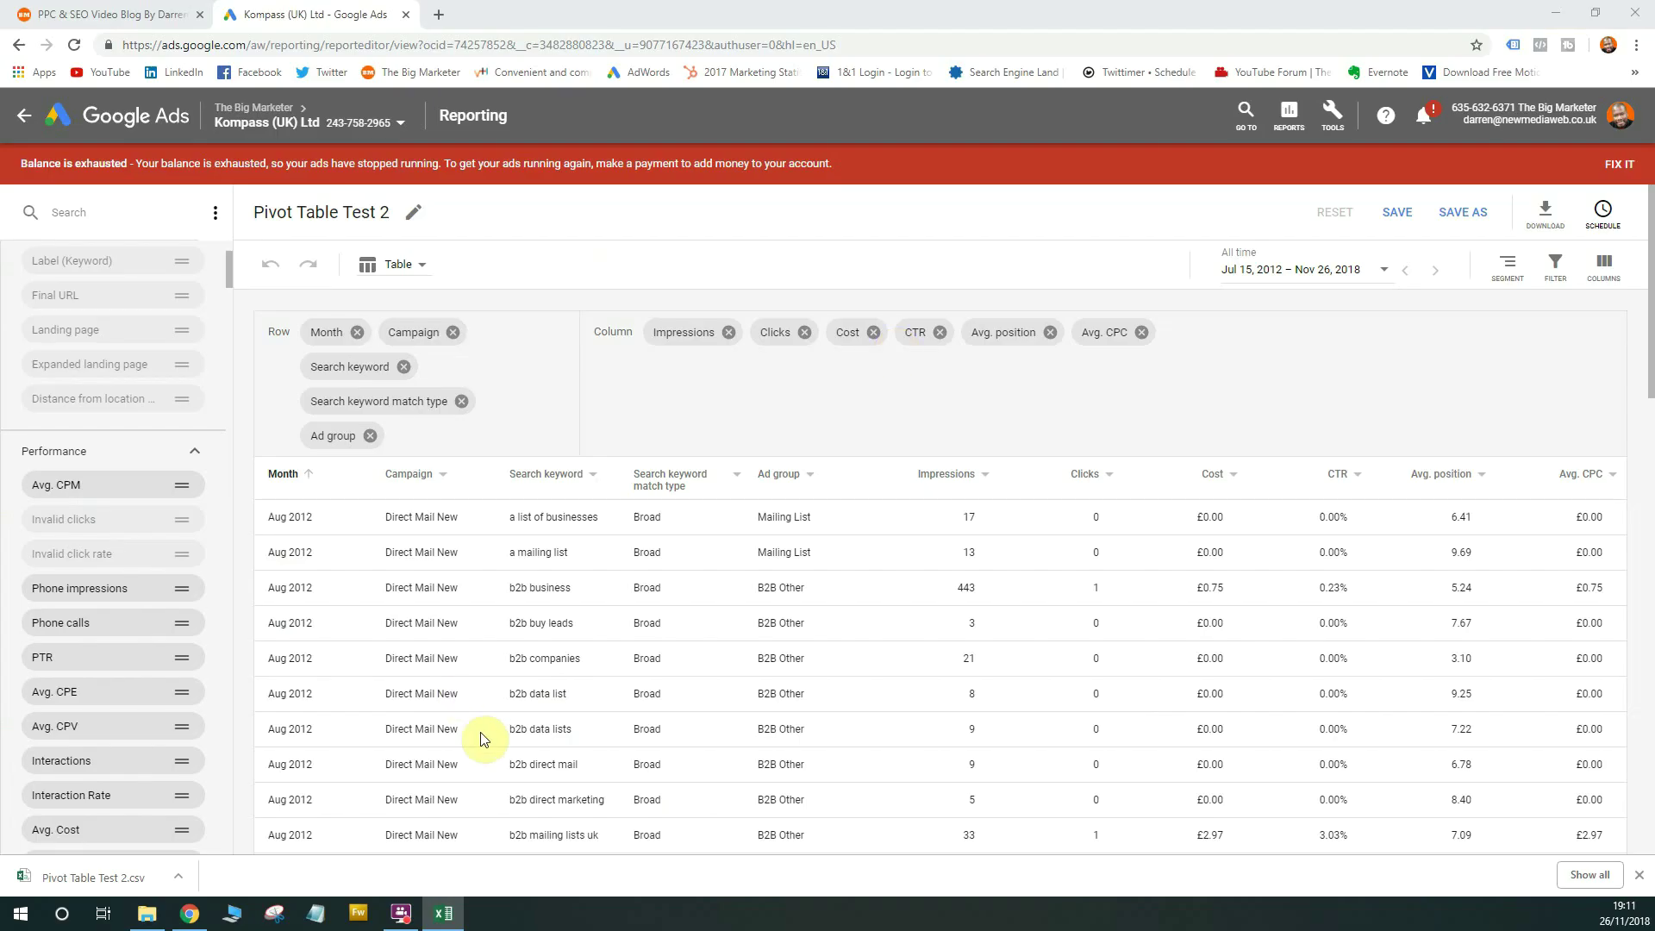
Delete the two title rows so the headers start in row 1.
left_click(445, 914)
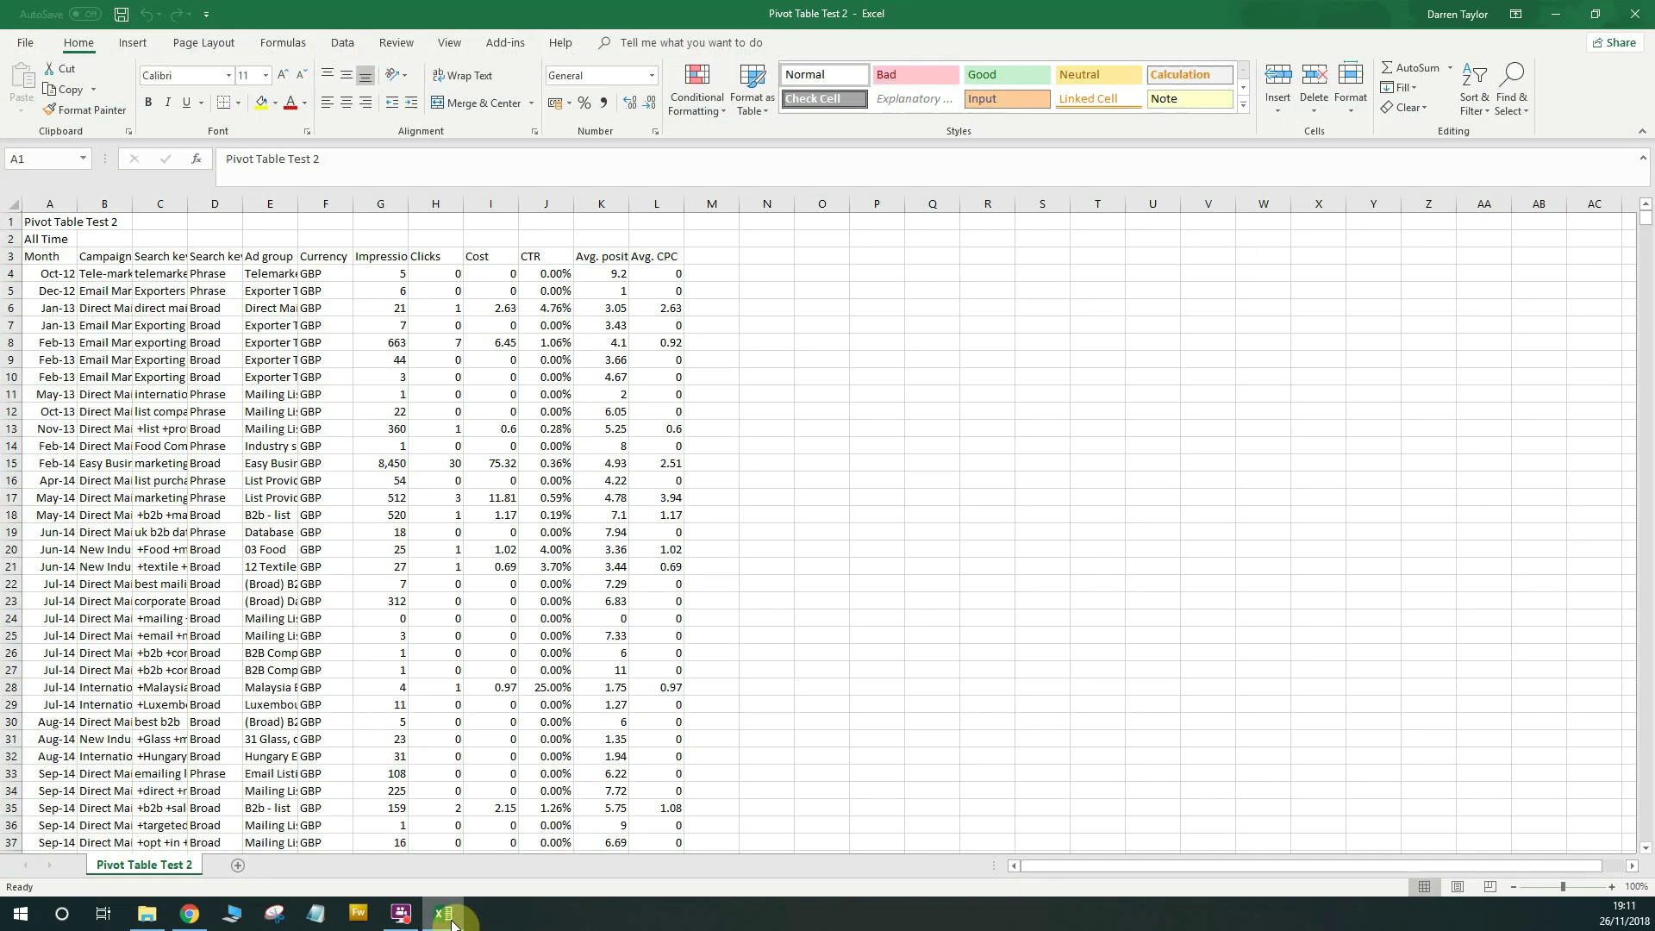
left_click(774, 270)
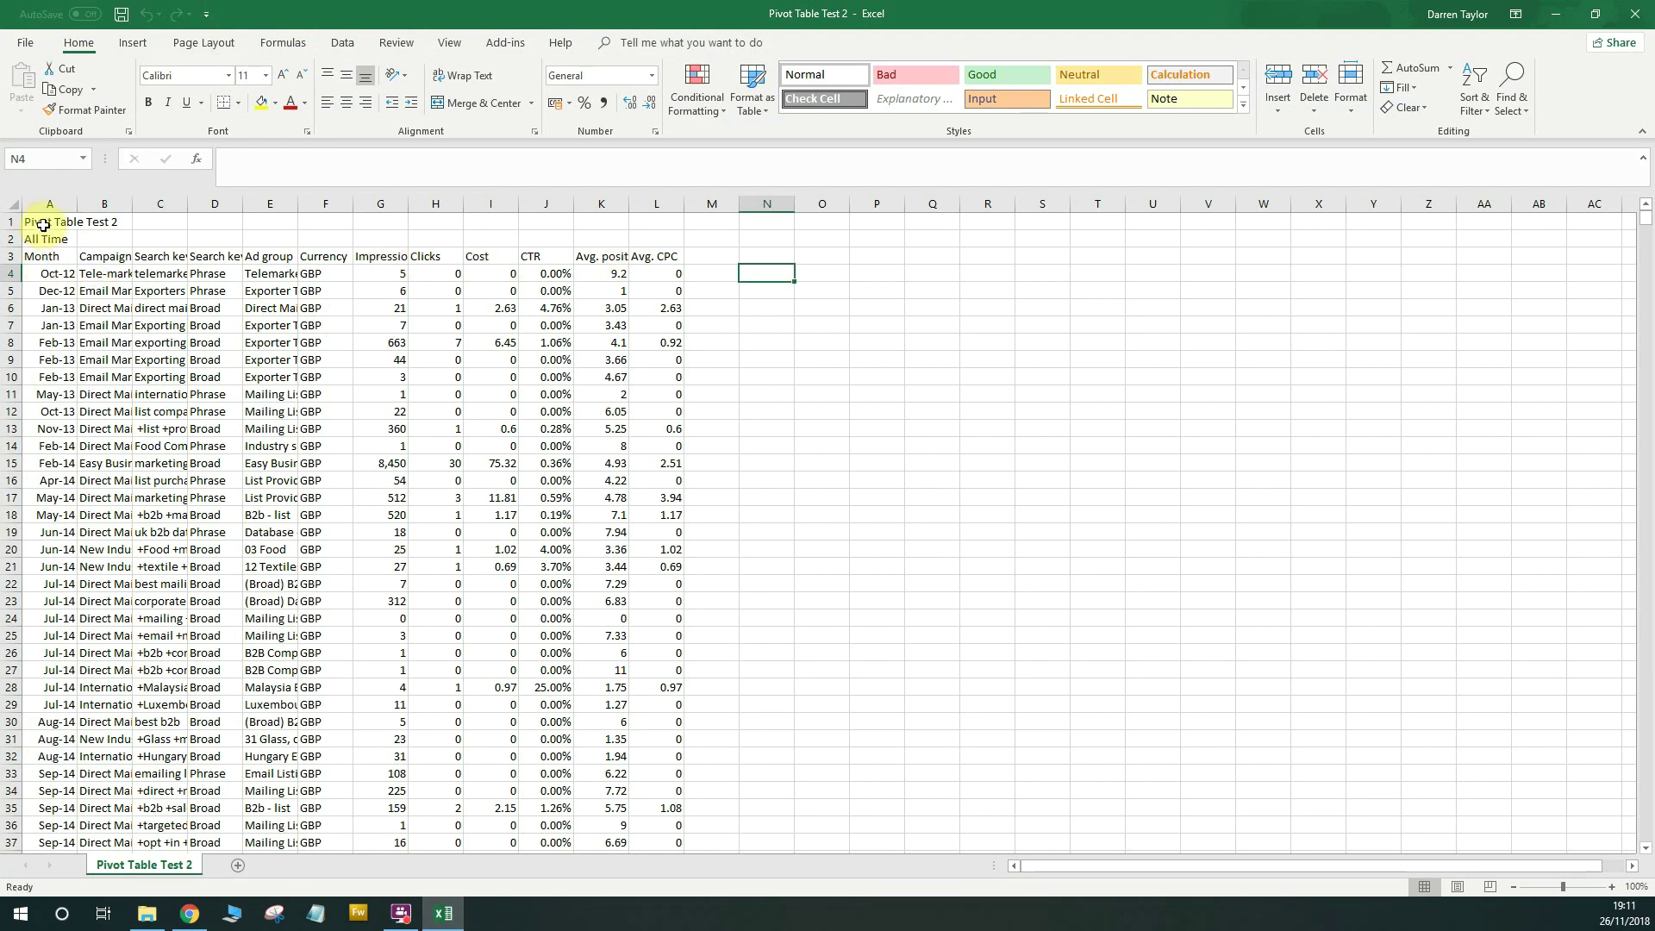
left_click_drag(10, 222, 10, 238)
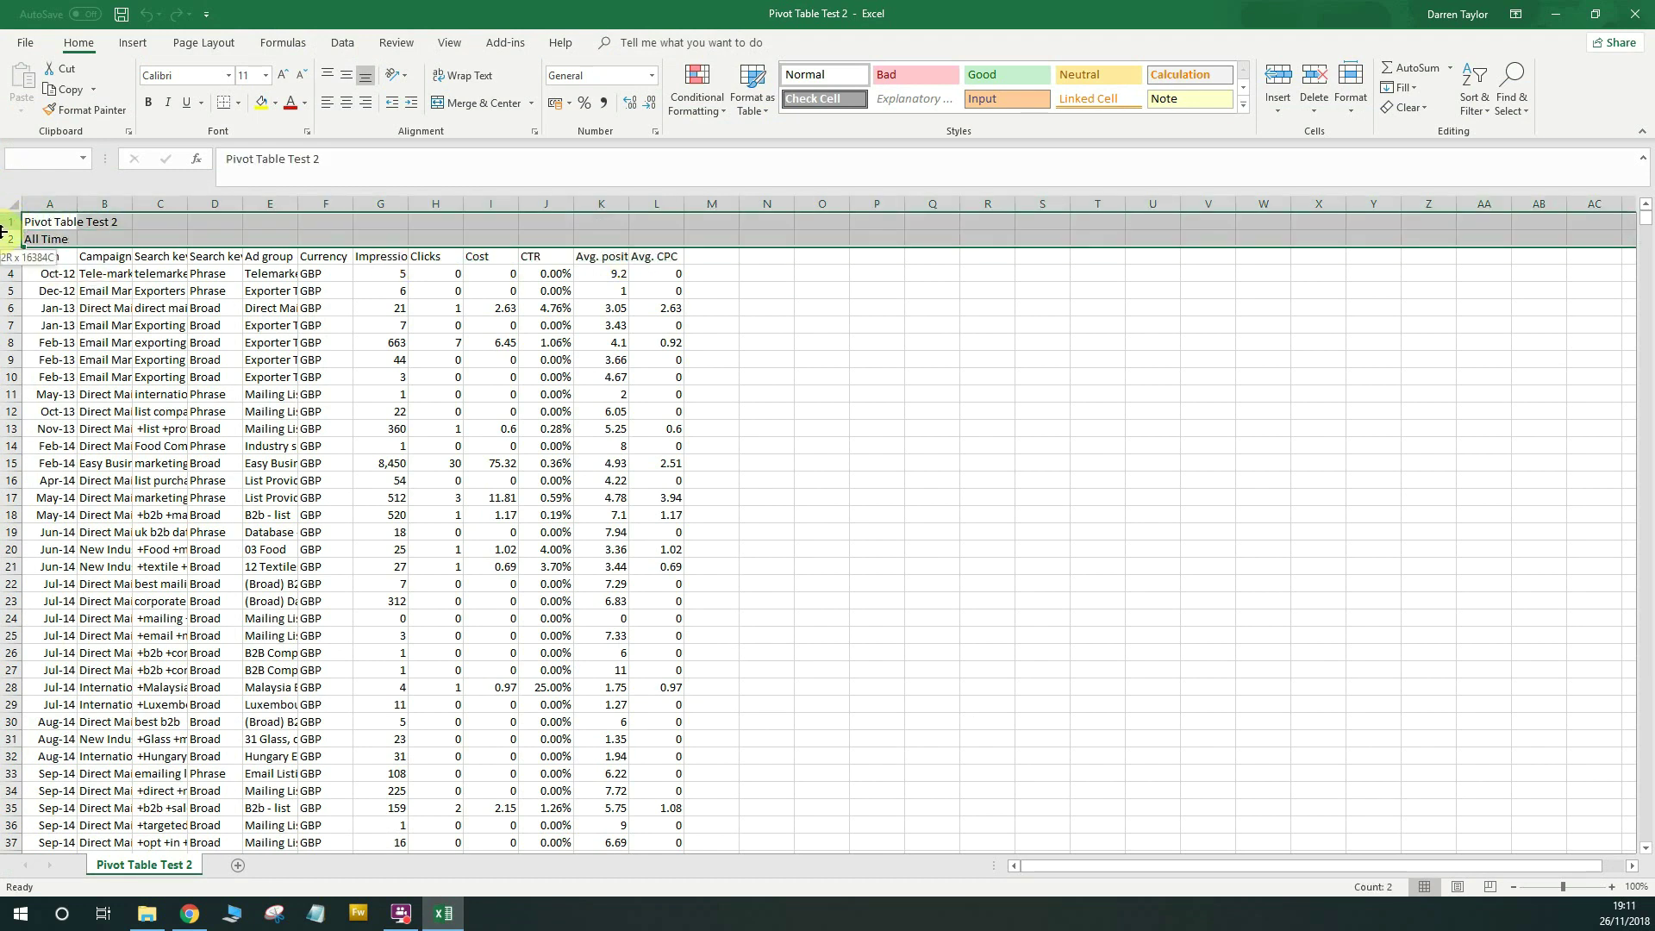
right_click(178, 226)
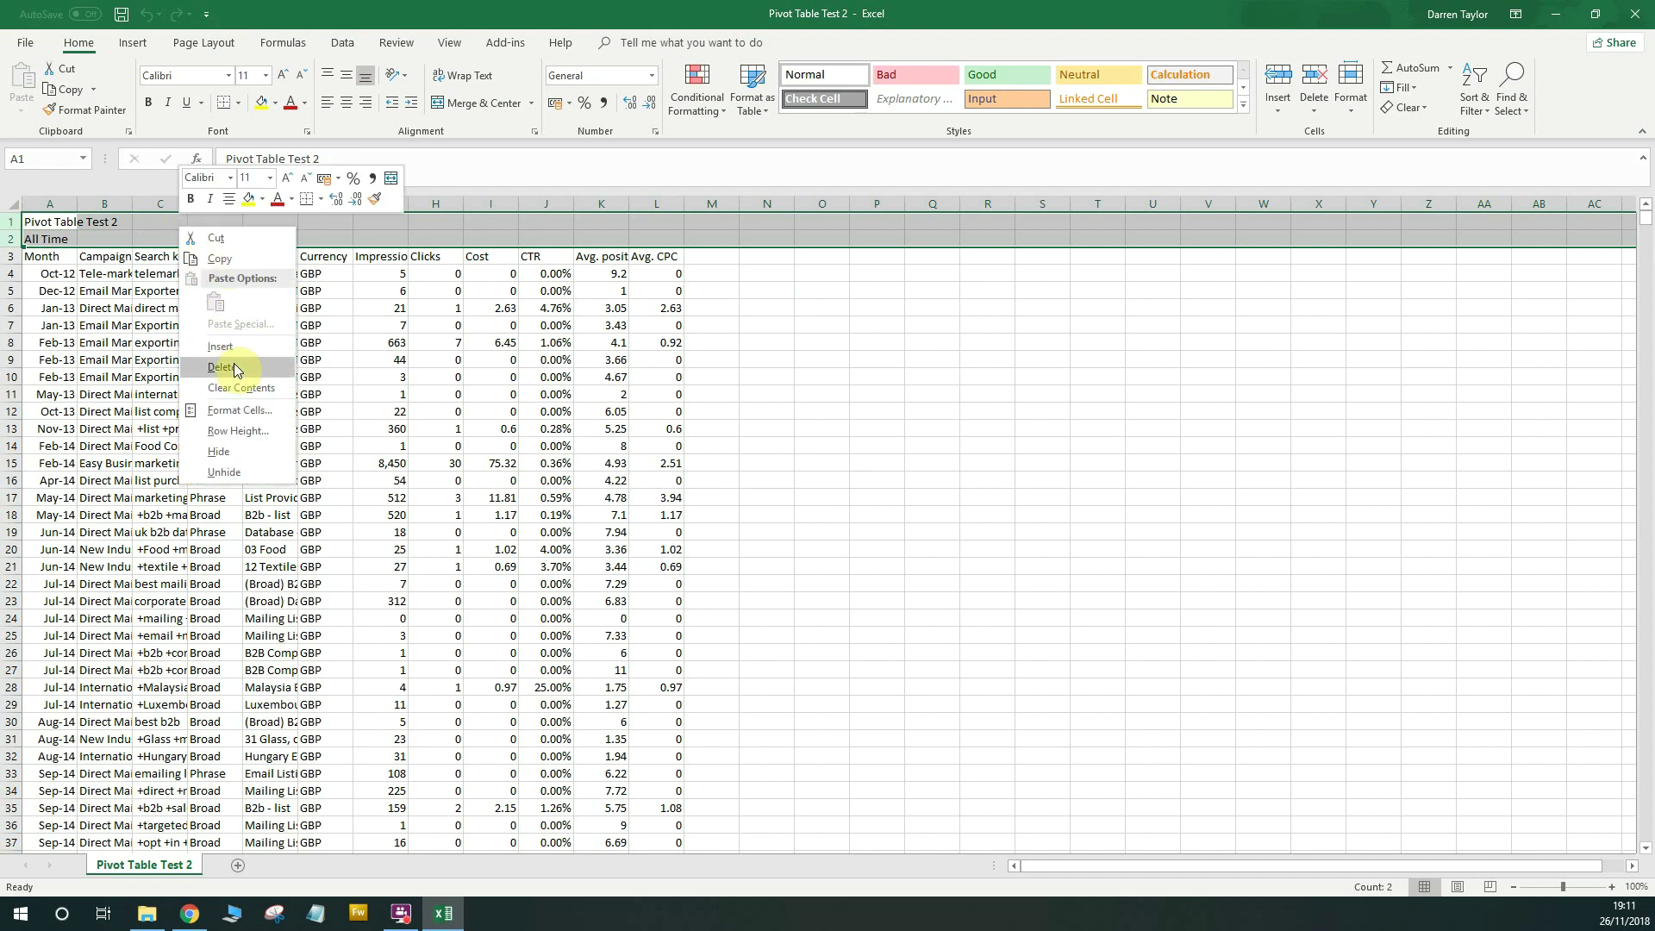
left_click(235, 364)
AutoFit columns A through L to their contents.
left_click(160, 291)
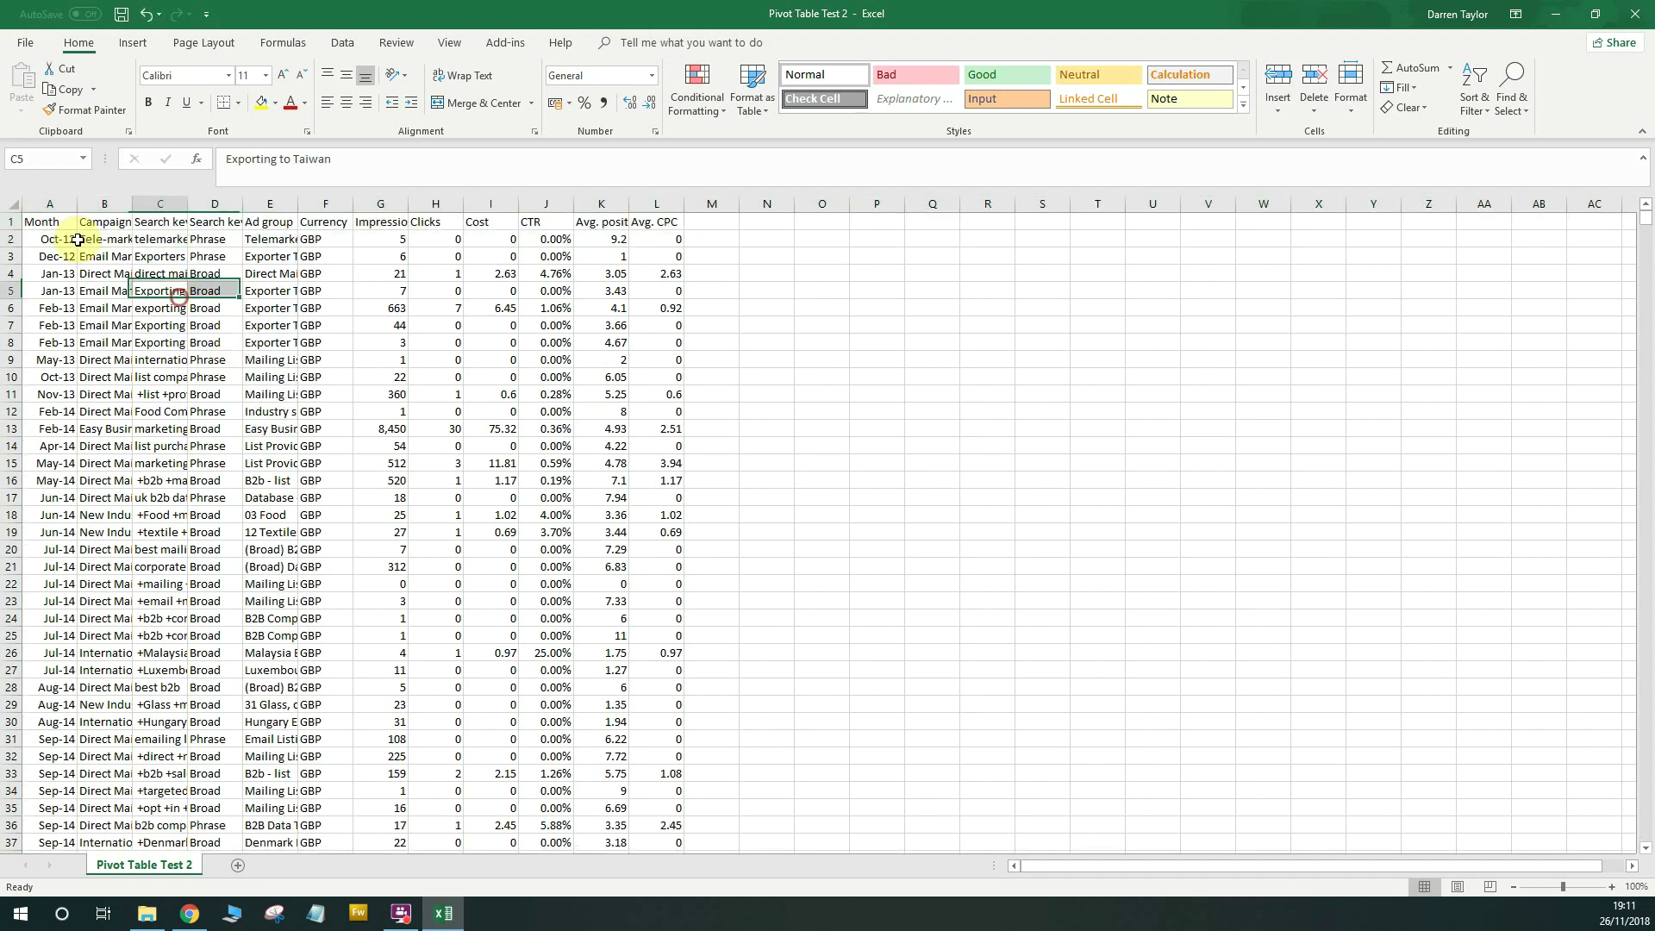
mouse_move(41, 226)
left_mouse_down()
mouse_move(676, 221)
mouse_move(49, 203)
left_mouse_up()
left_click(656, 273)
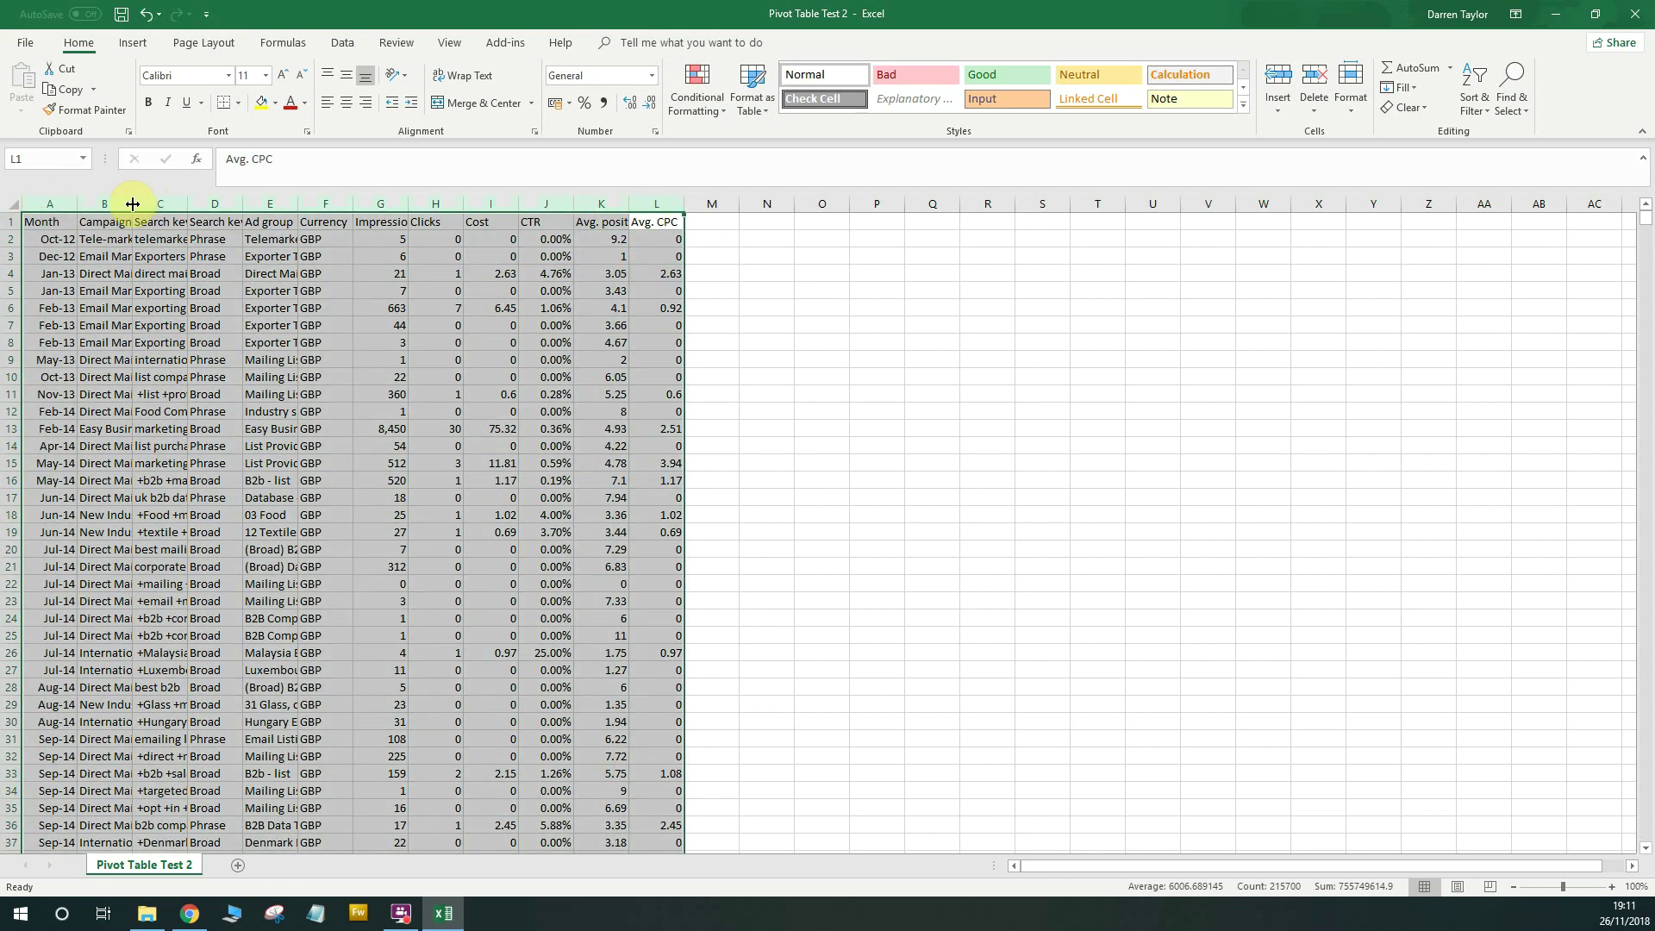
double_click(131, 203)
left_click(858, 342)
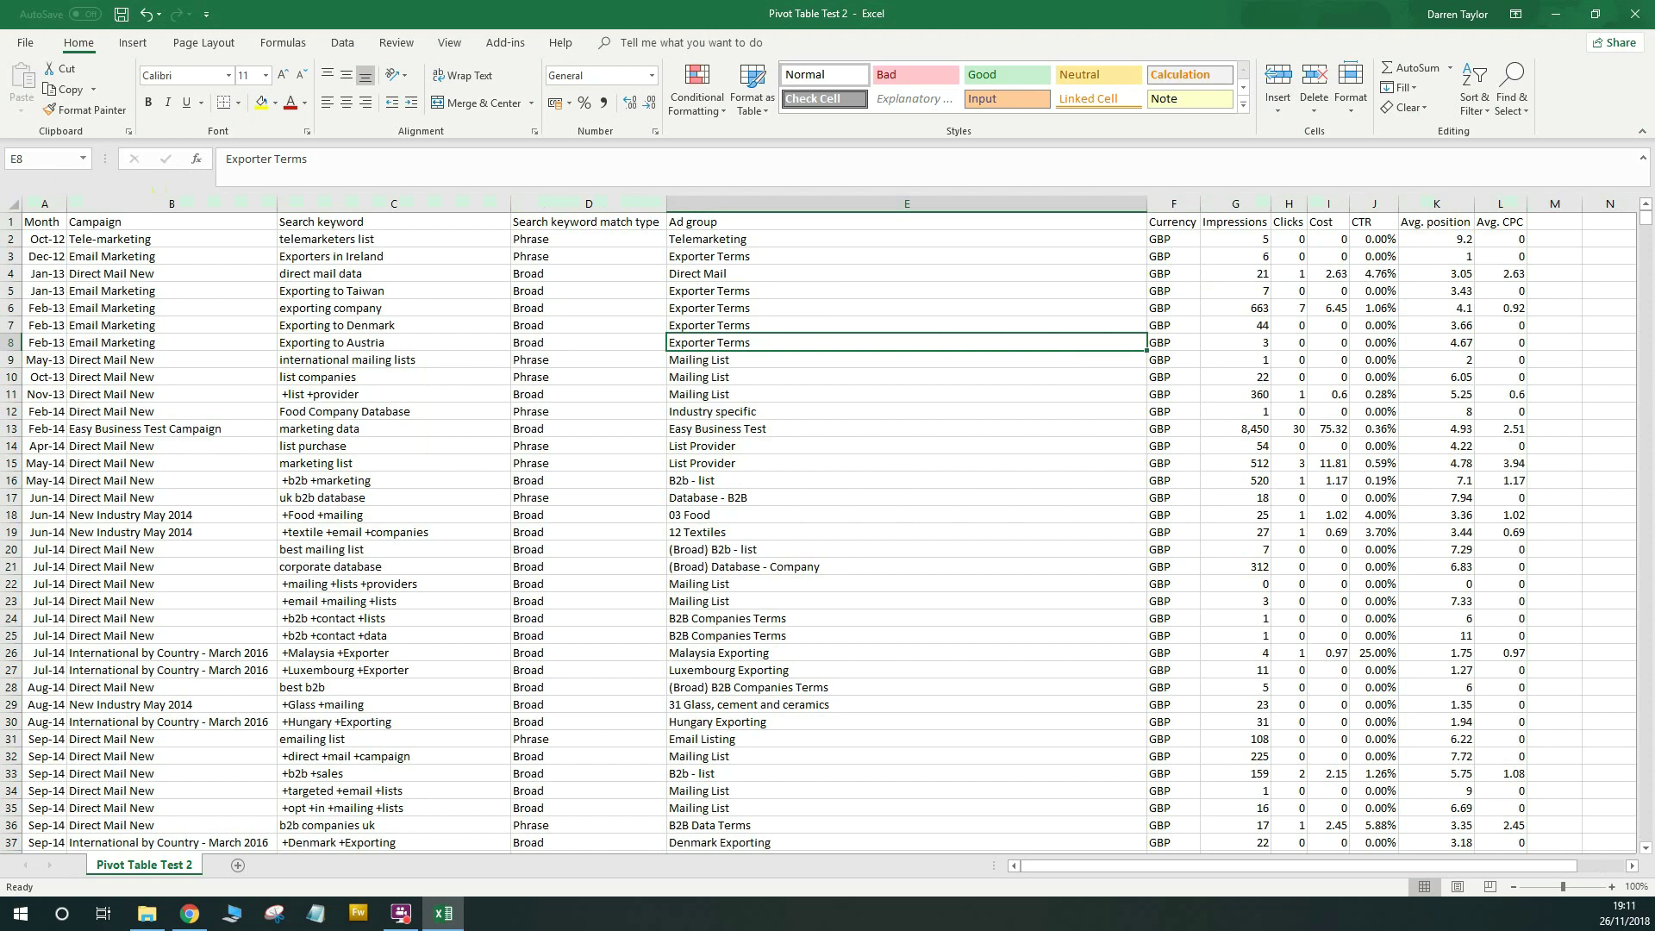
Select A1:L17975, from the Month header across twelve columns to the last row.
left_click_drag(1645, 215, 1644, 862)
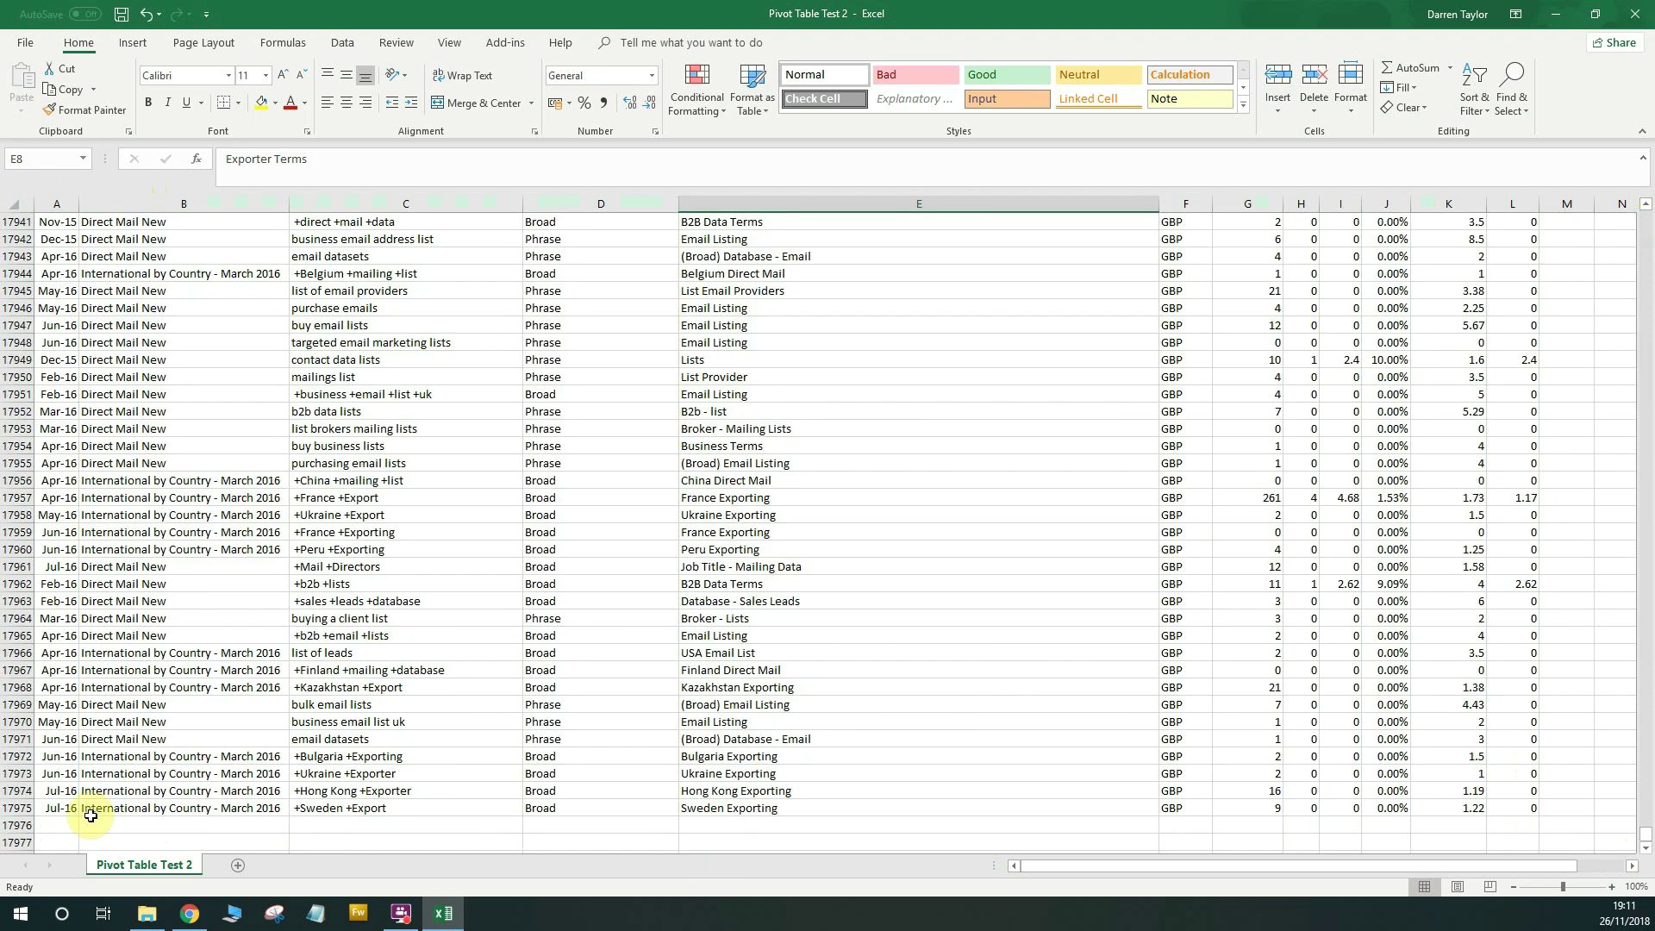
left_click(33, 812)
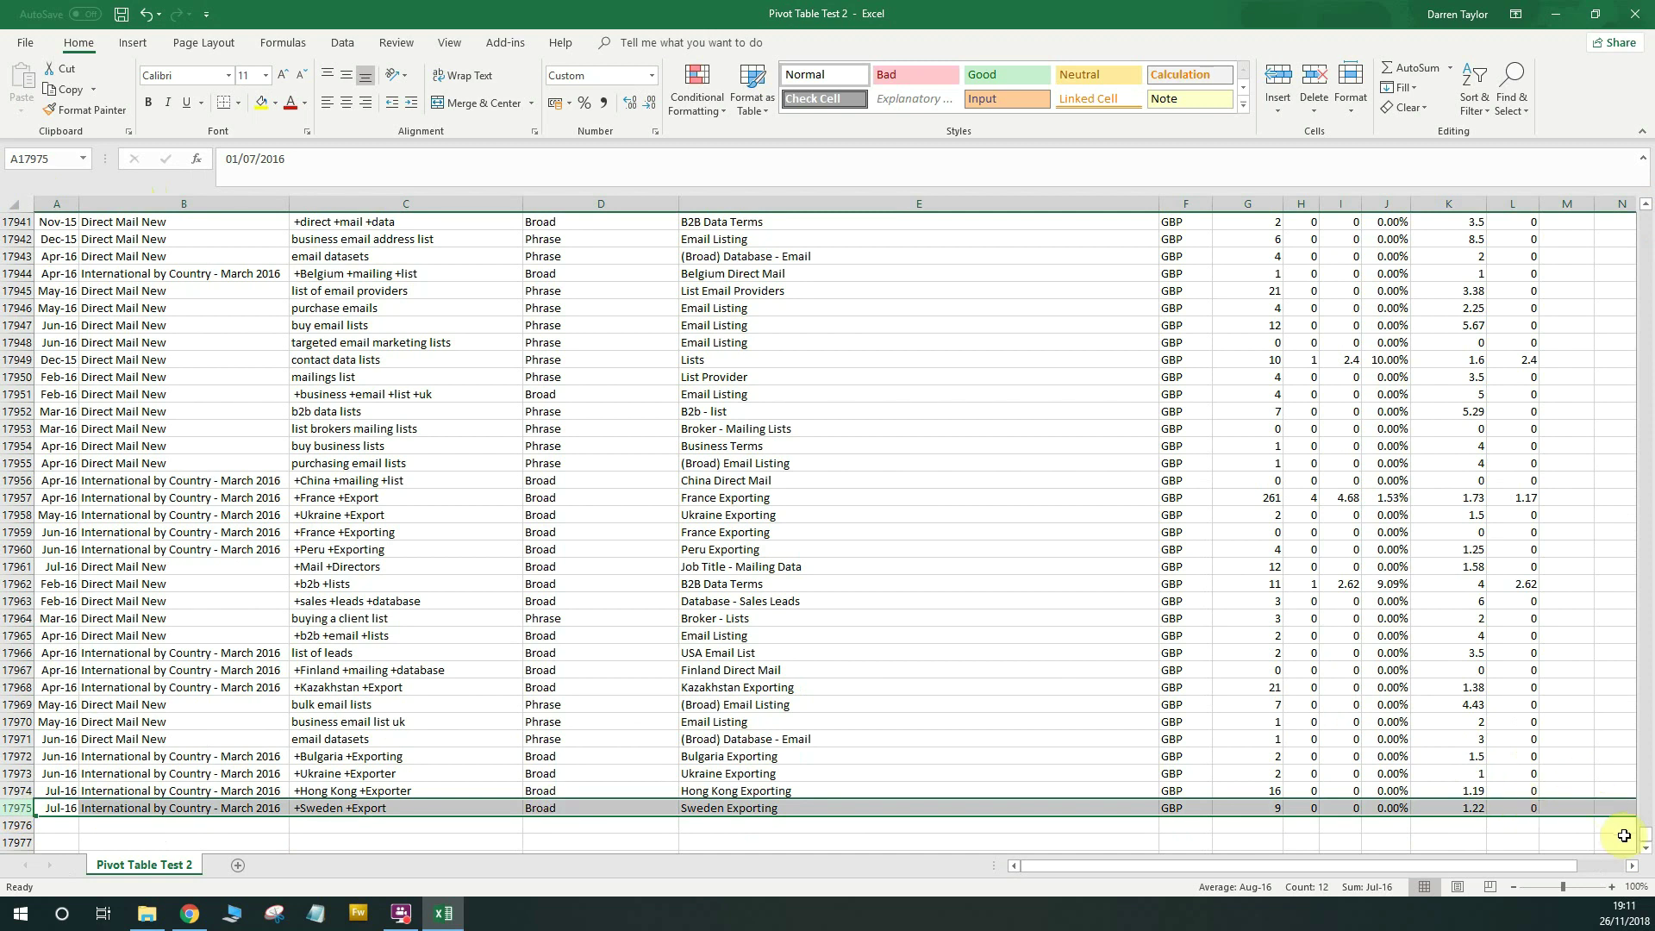
left_click_drag(1645, 845, 1614, 214)
left_click(898, 362)
left_click(1291, 301)
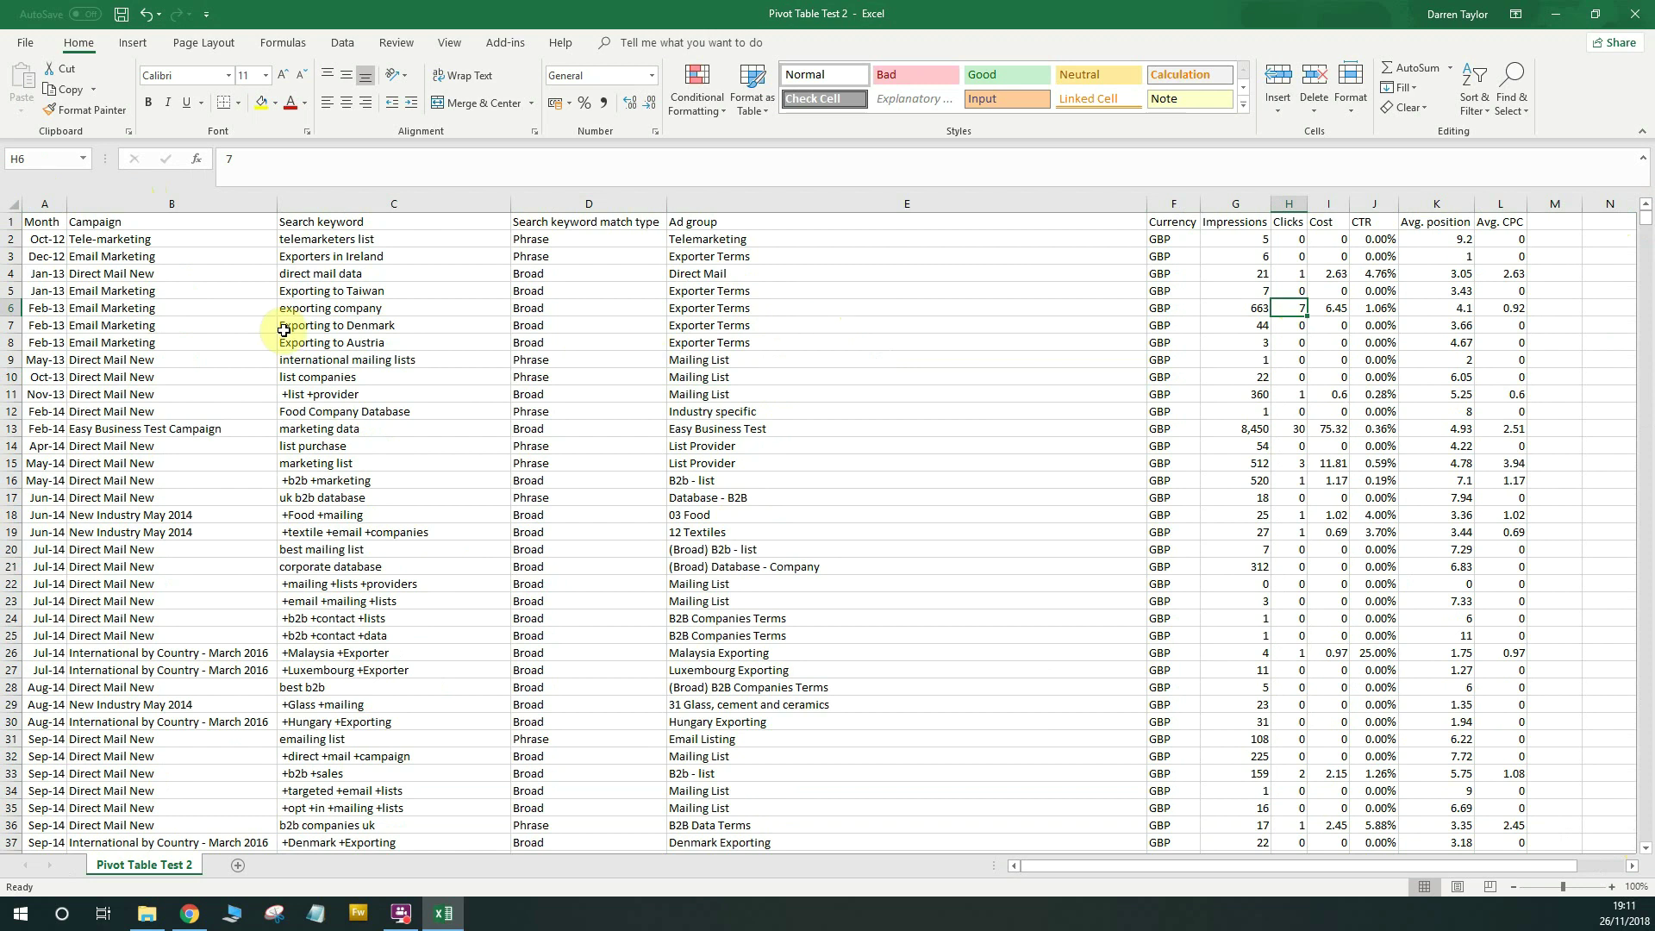
left_click(48, 223)
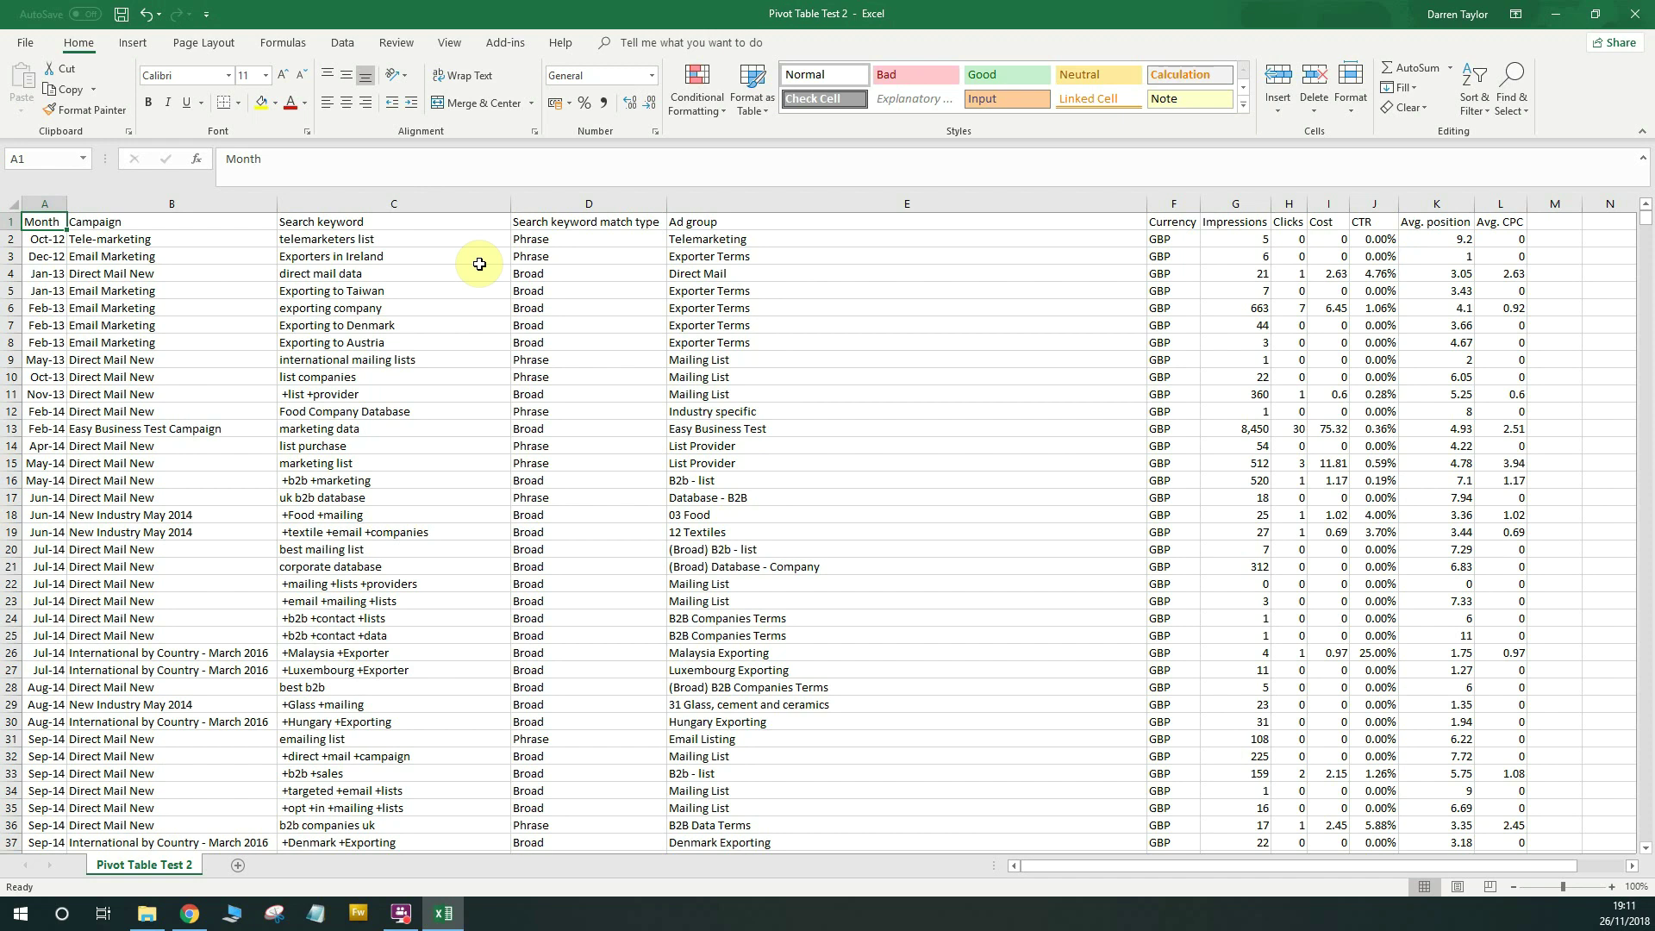
key("ctrl+shift+Down")
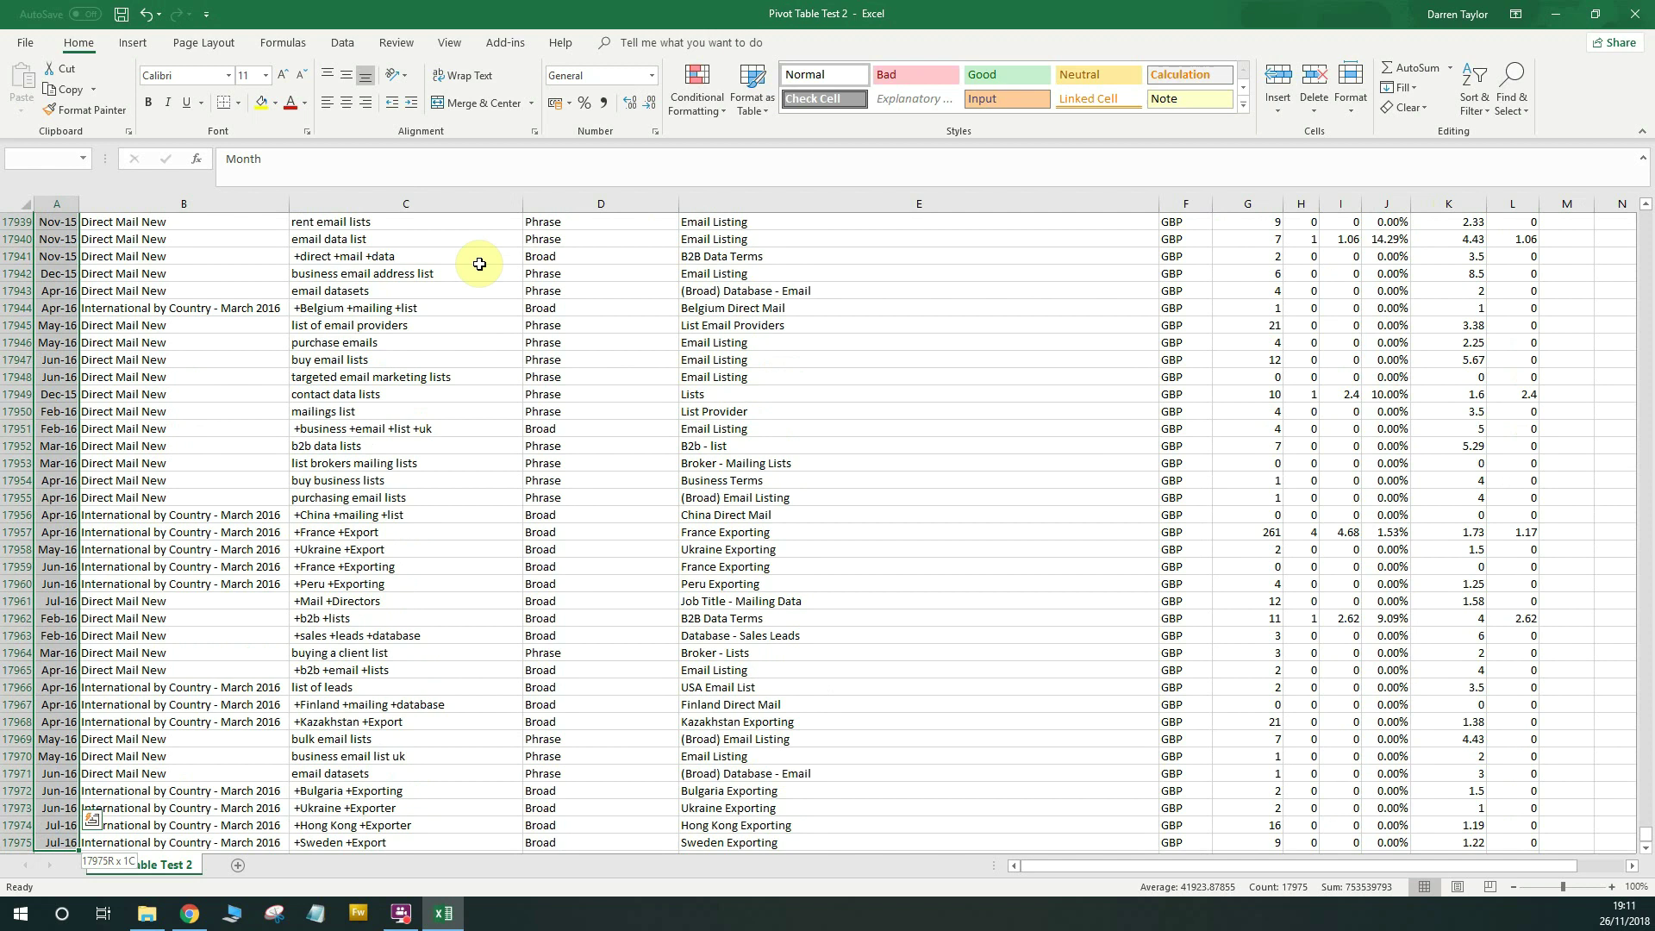
key("ctrl+shift+Right")
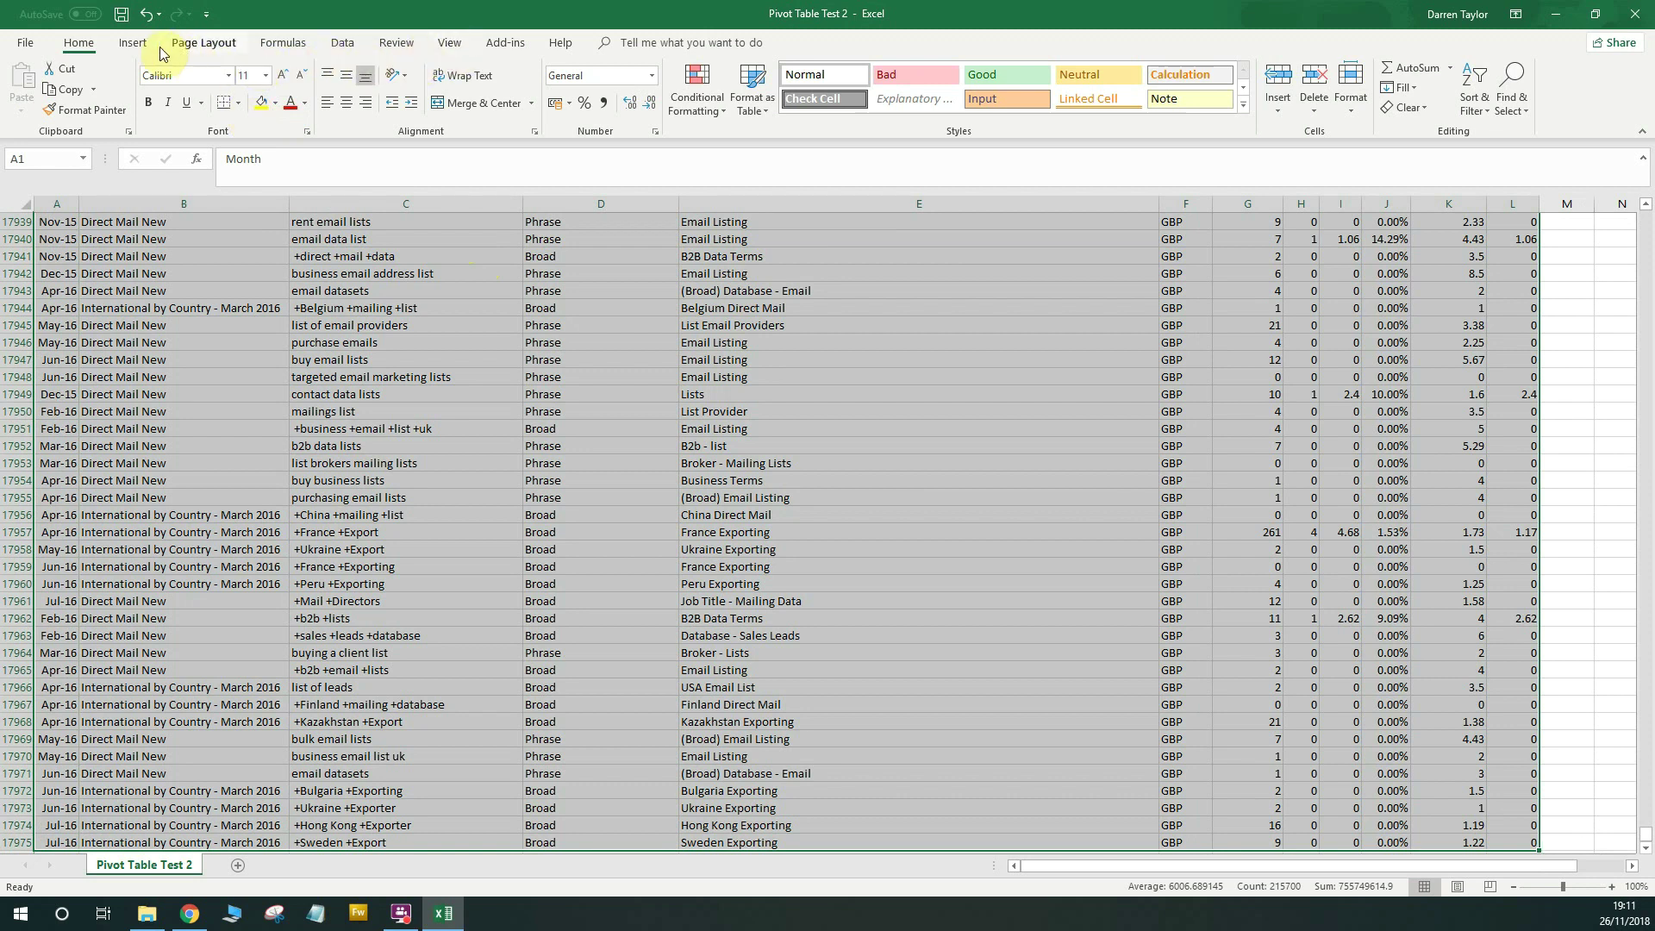
left_click(135, 43)
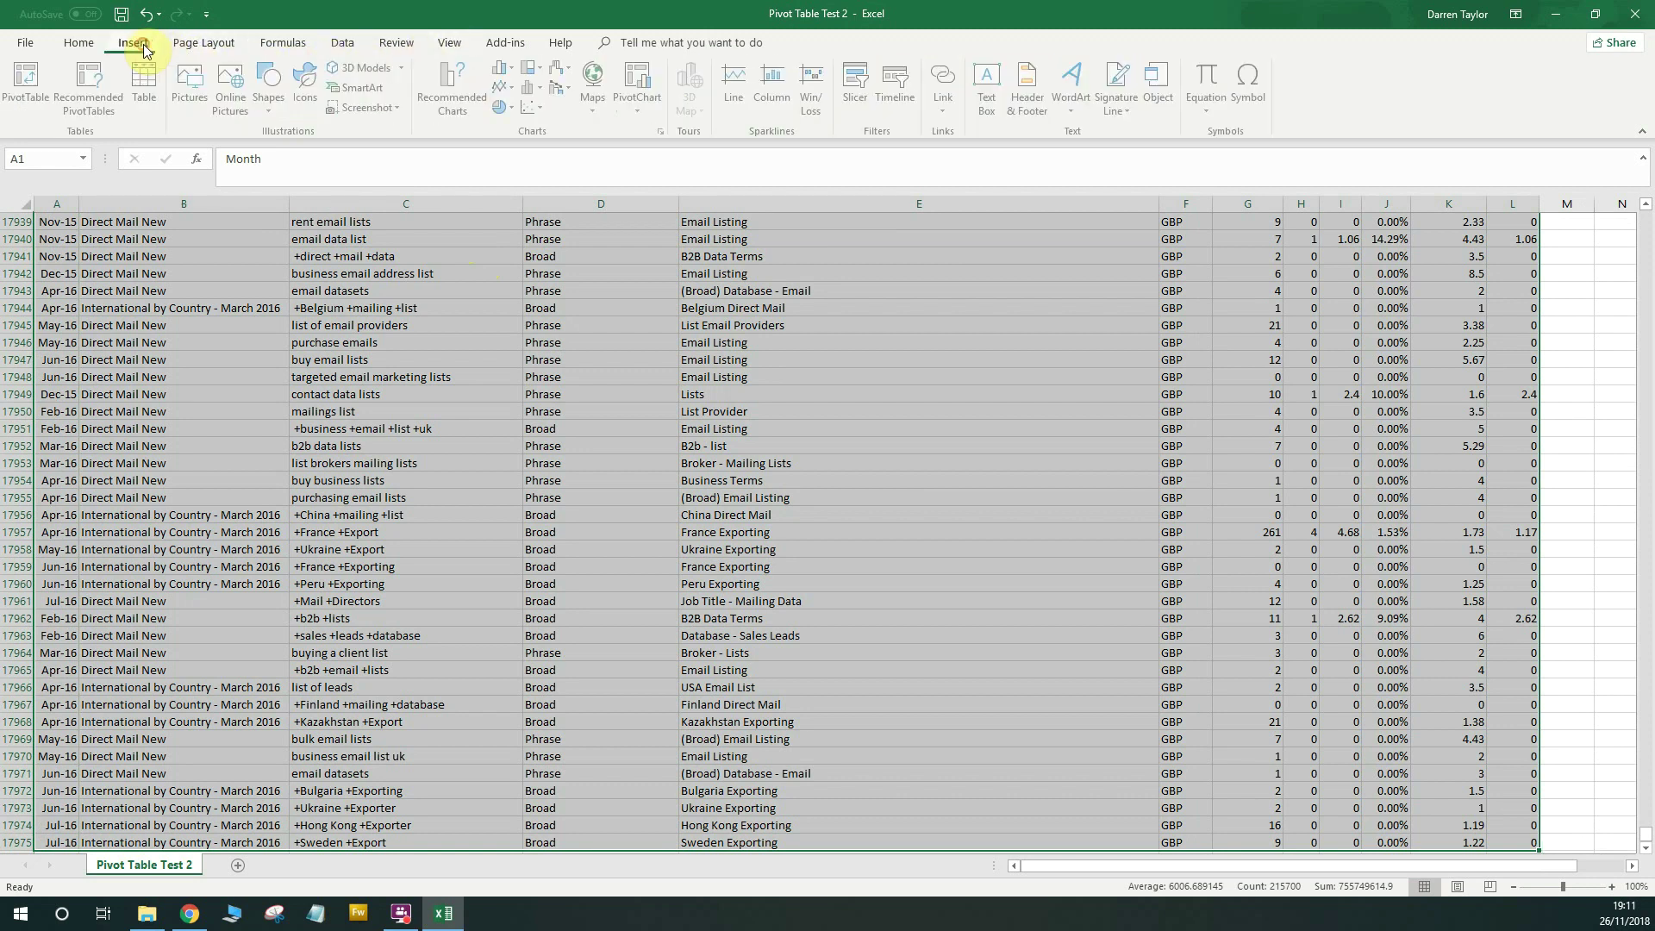
Insert a PivotTable from 'Pivot Table Test 2'!$A$1:$L$17975 on a new worksheet.
left_click(28, 80)
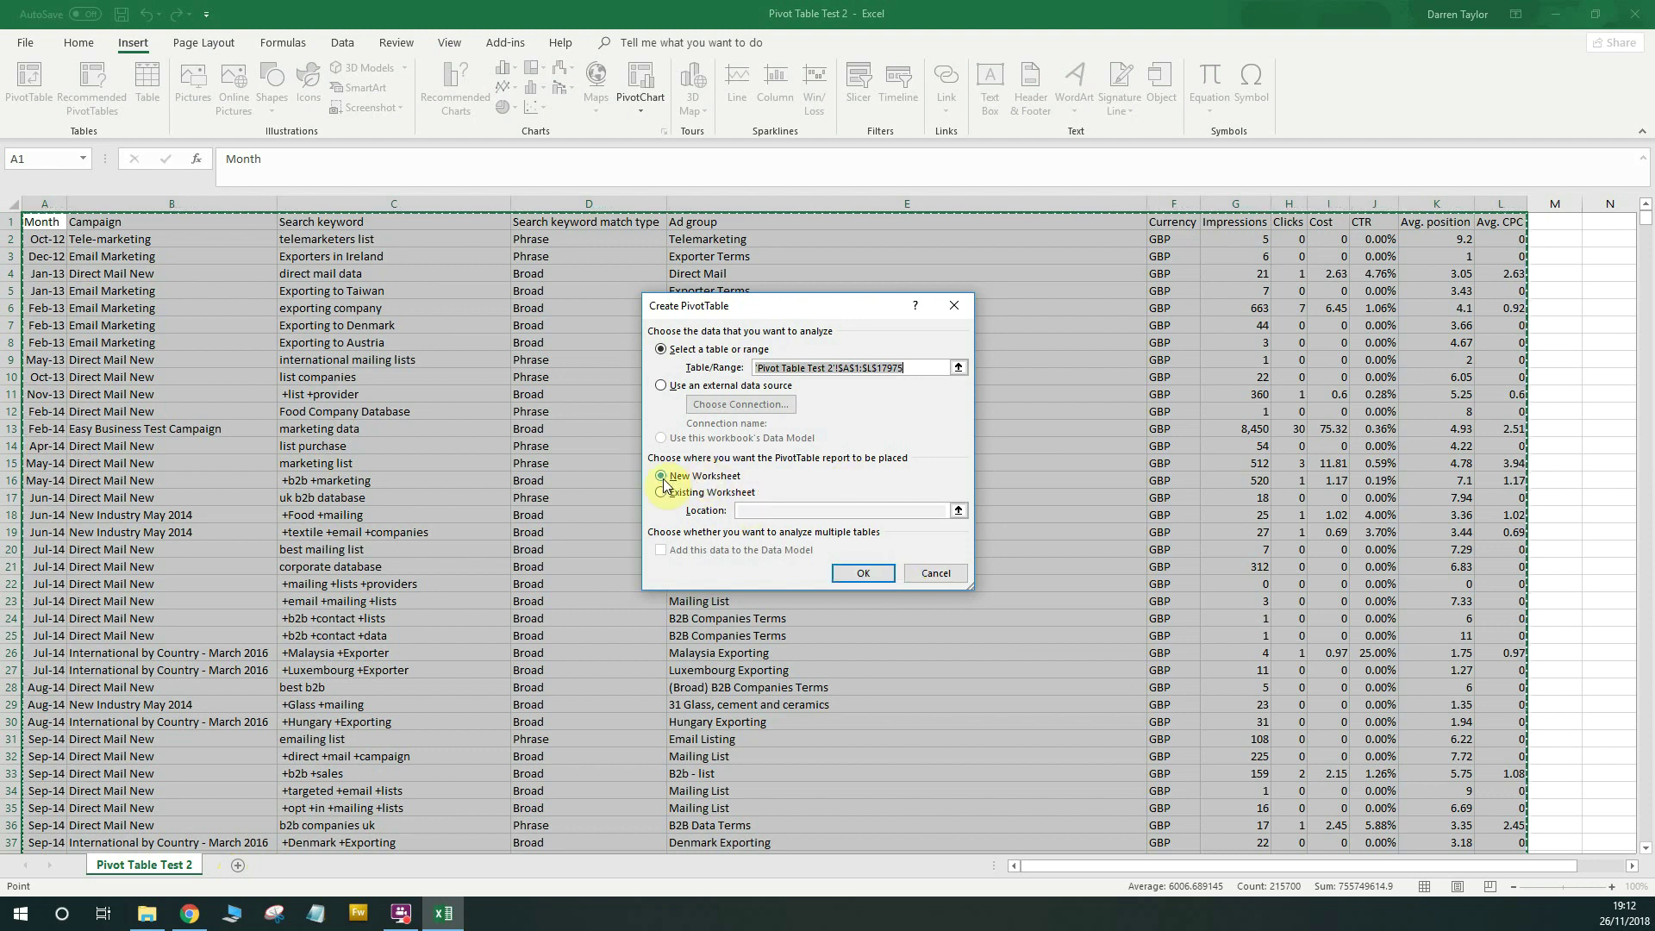
left_click(865, 577)
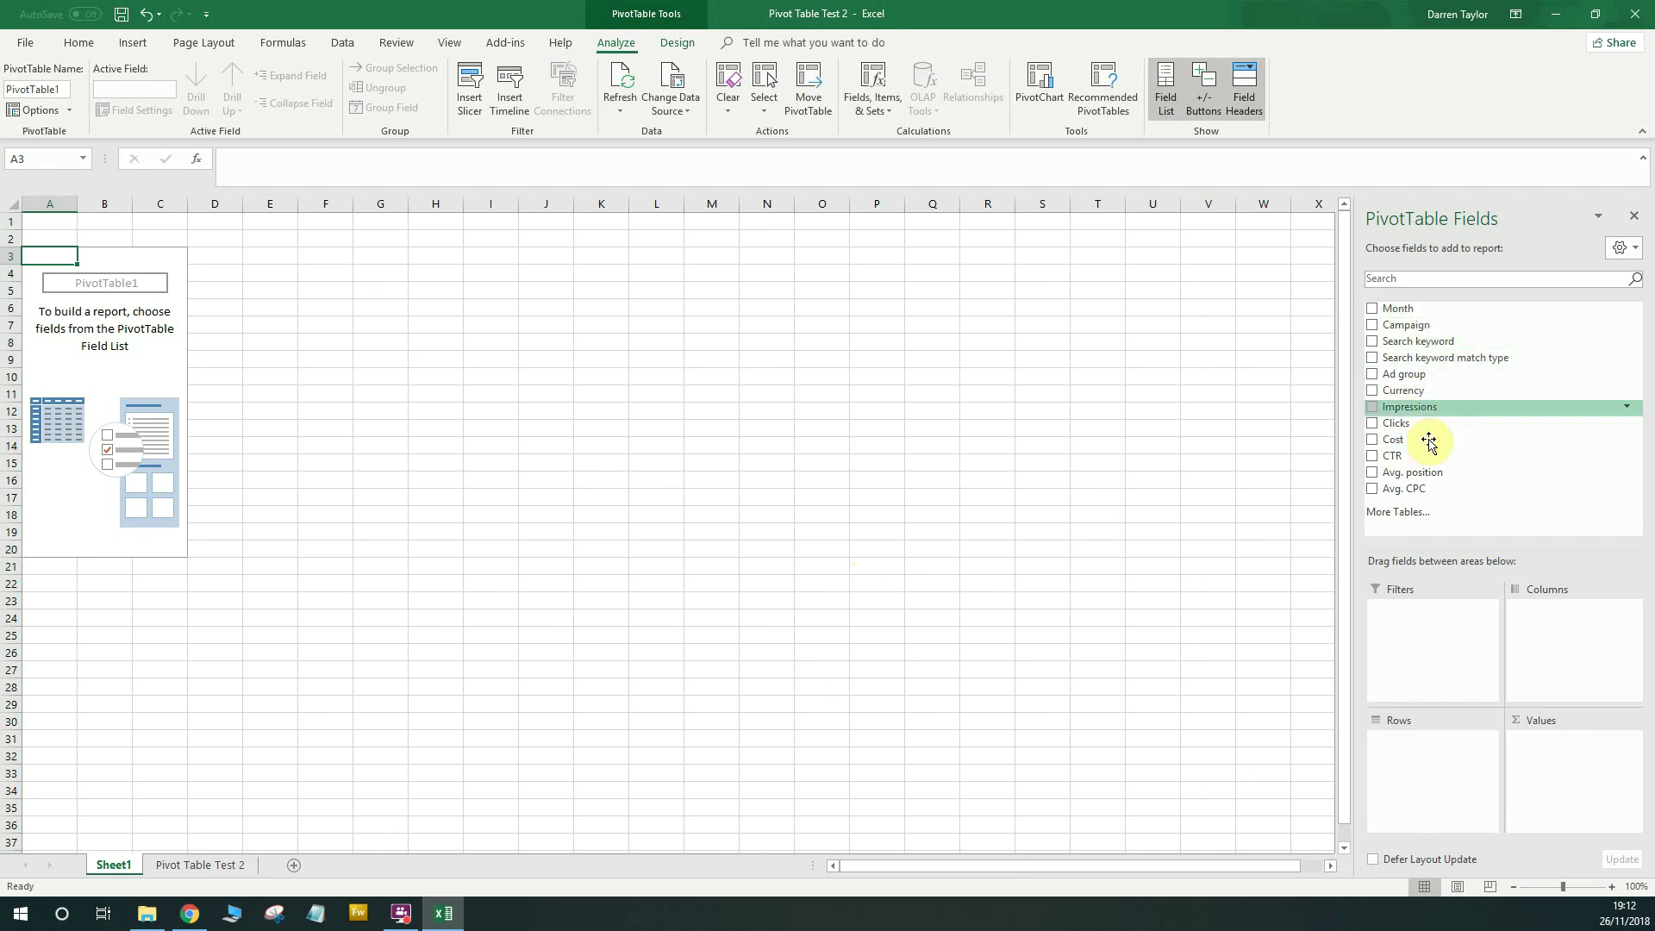
List every campaign as a row in the new pivot table.
left_click_drag(1428, 442, 1565, 717)
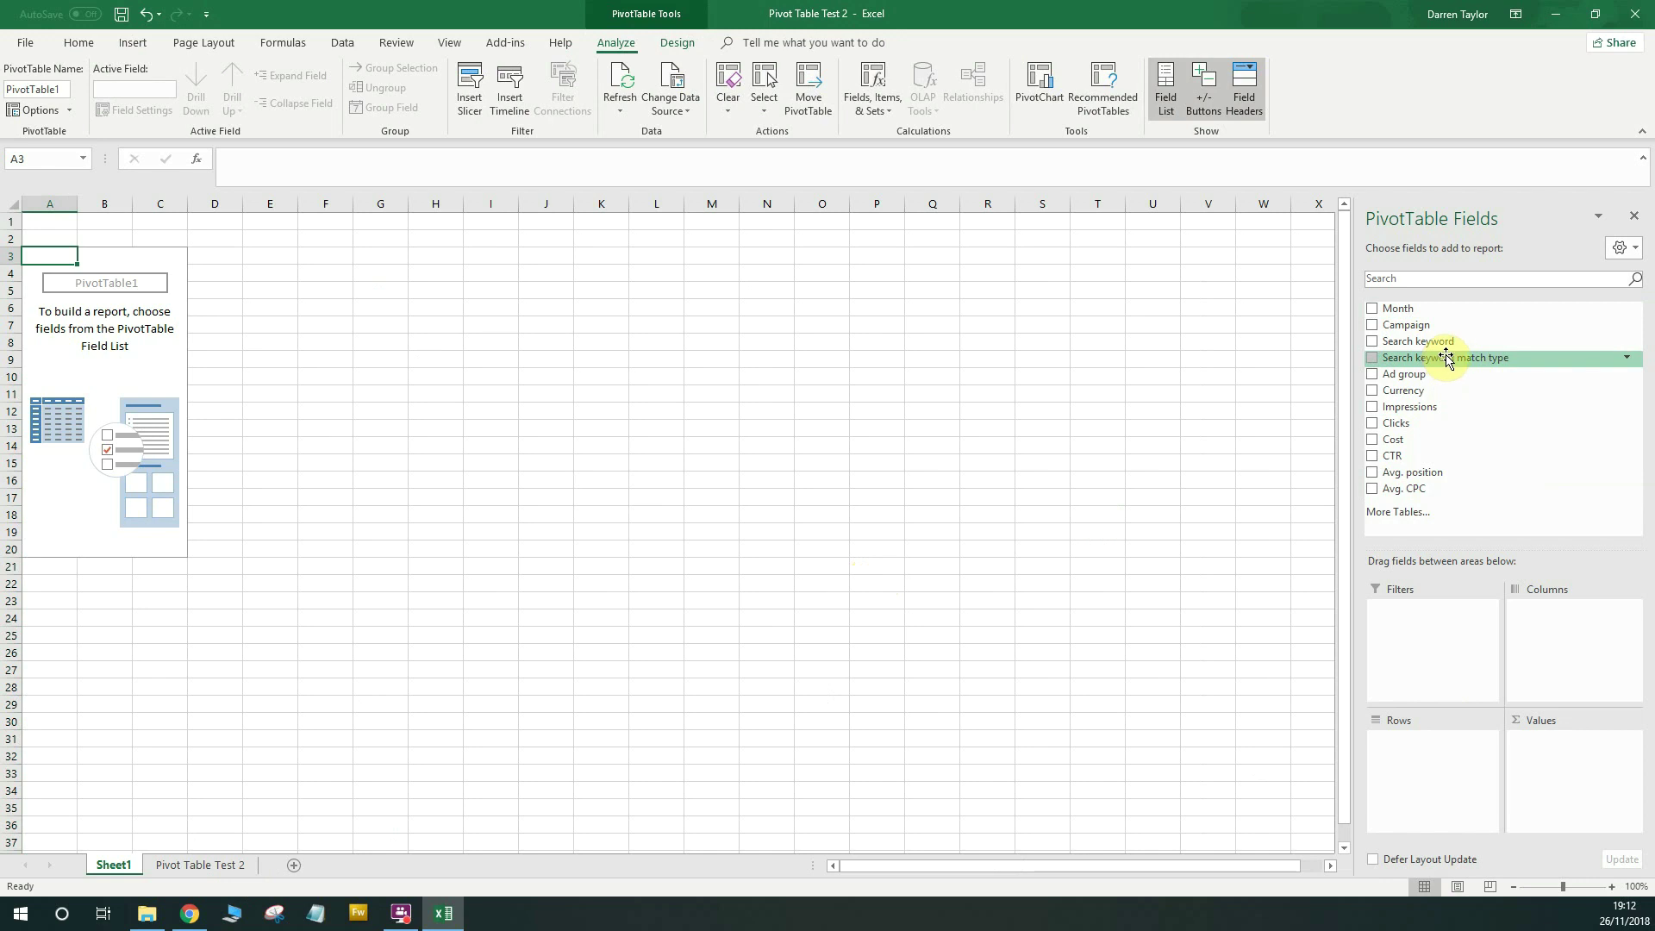
left_click_drag(1410, 324, 1434, 778)
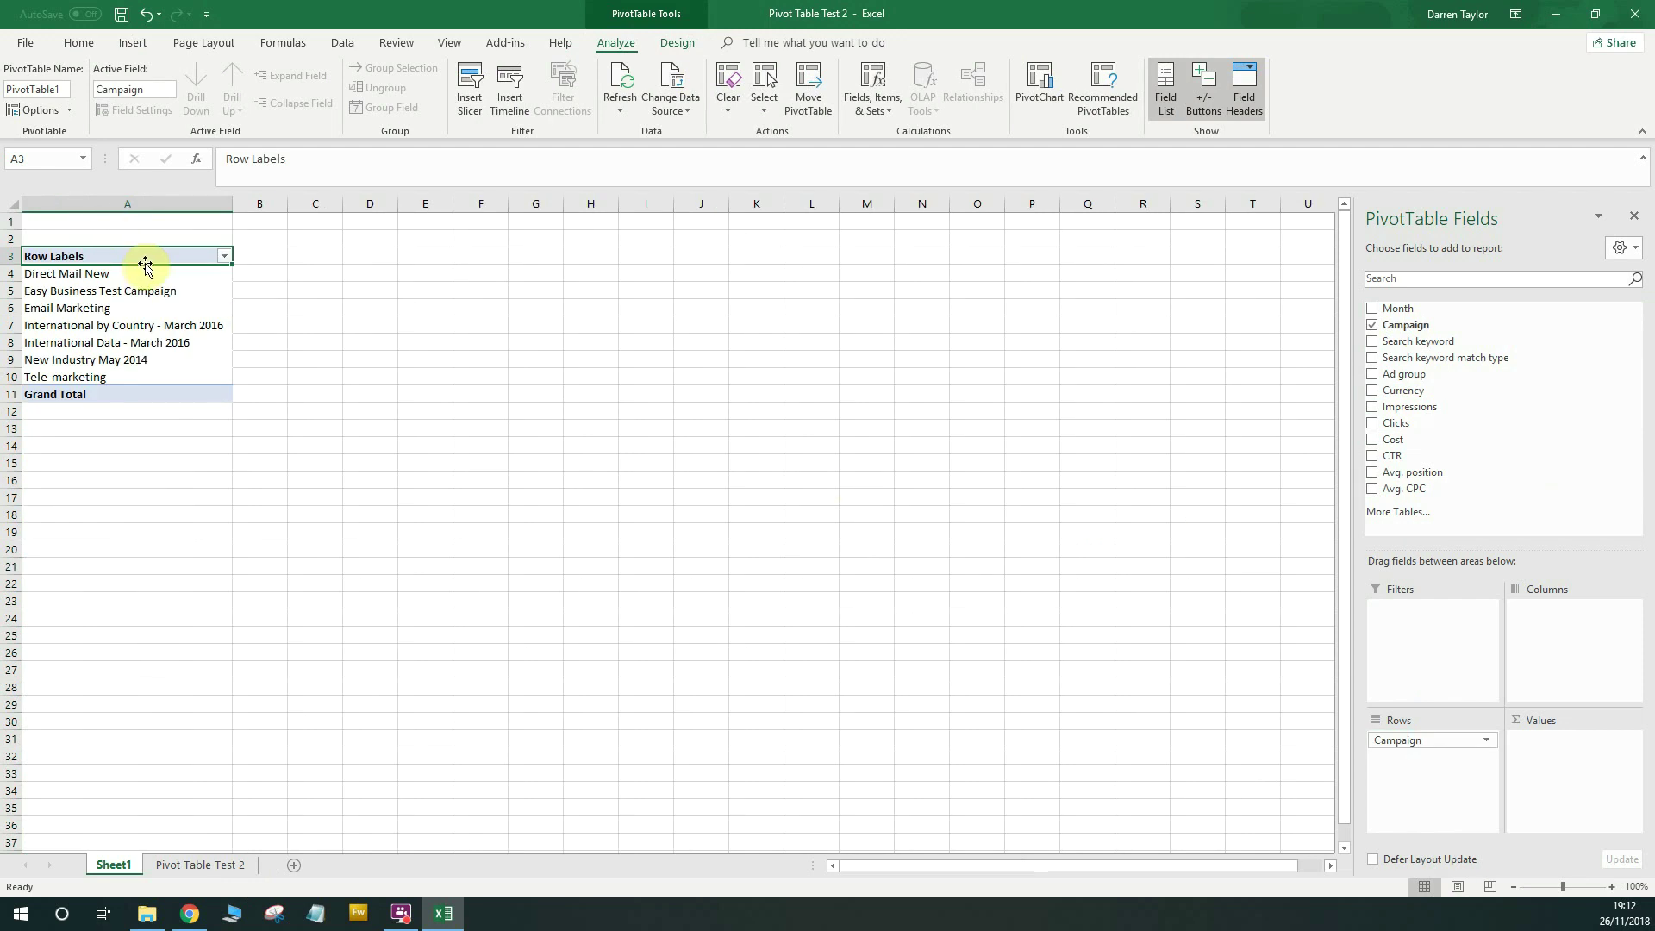
left_click_drag(152, 254, 163, 394)
left_click(173, 325)
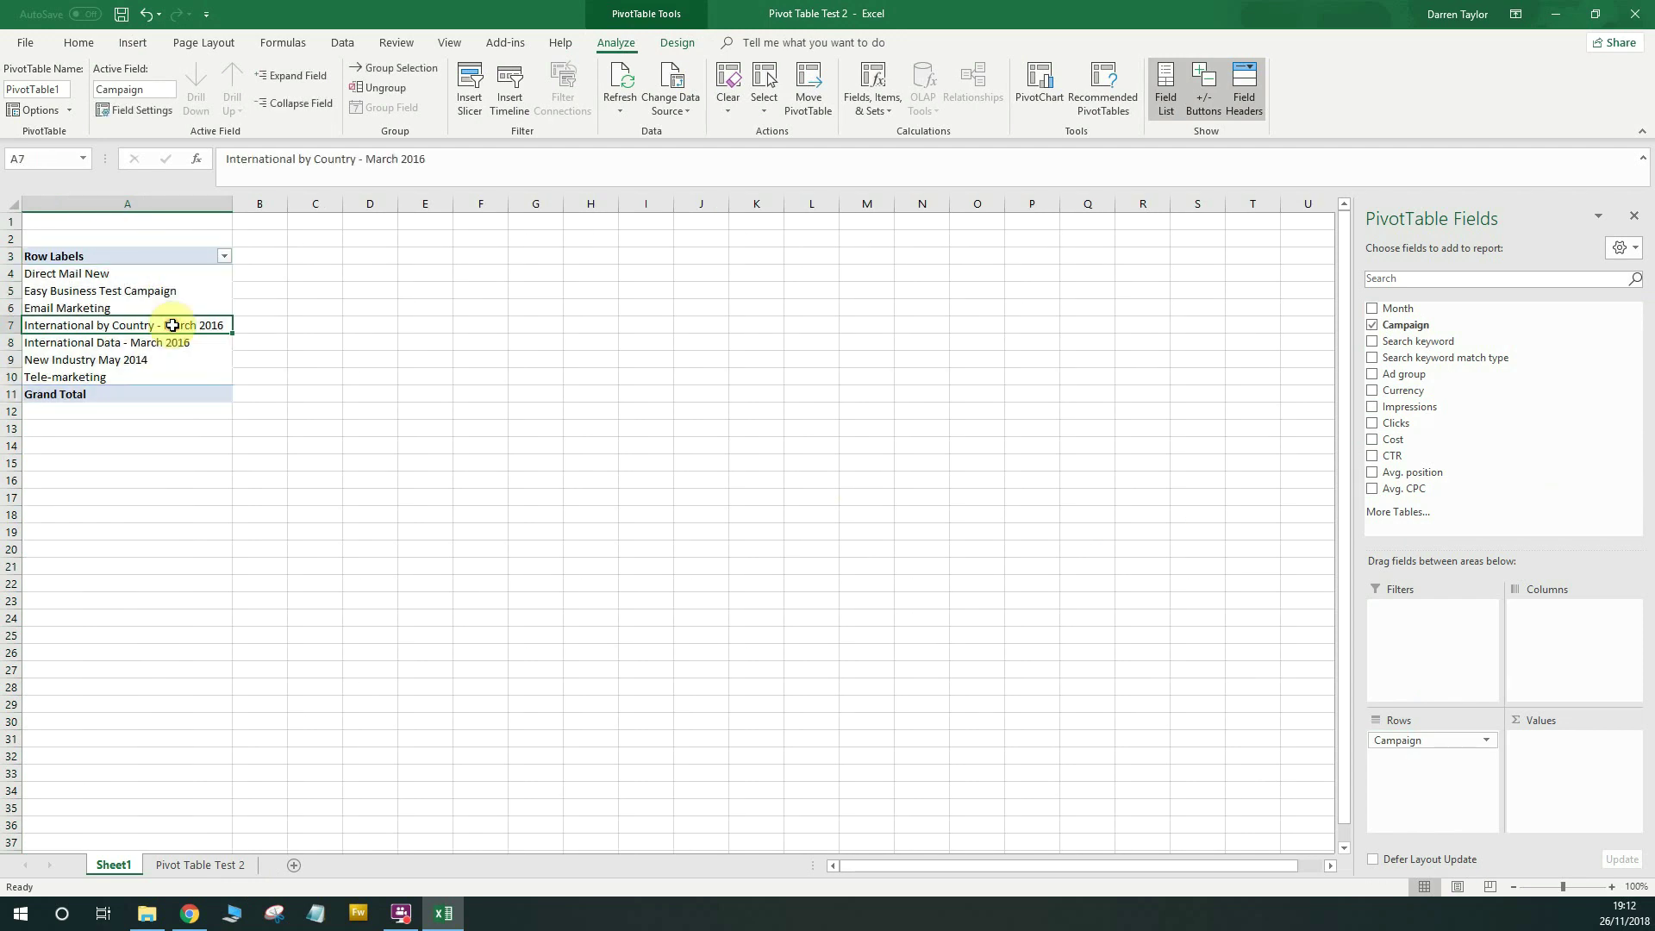
left_click(181, 254)
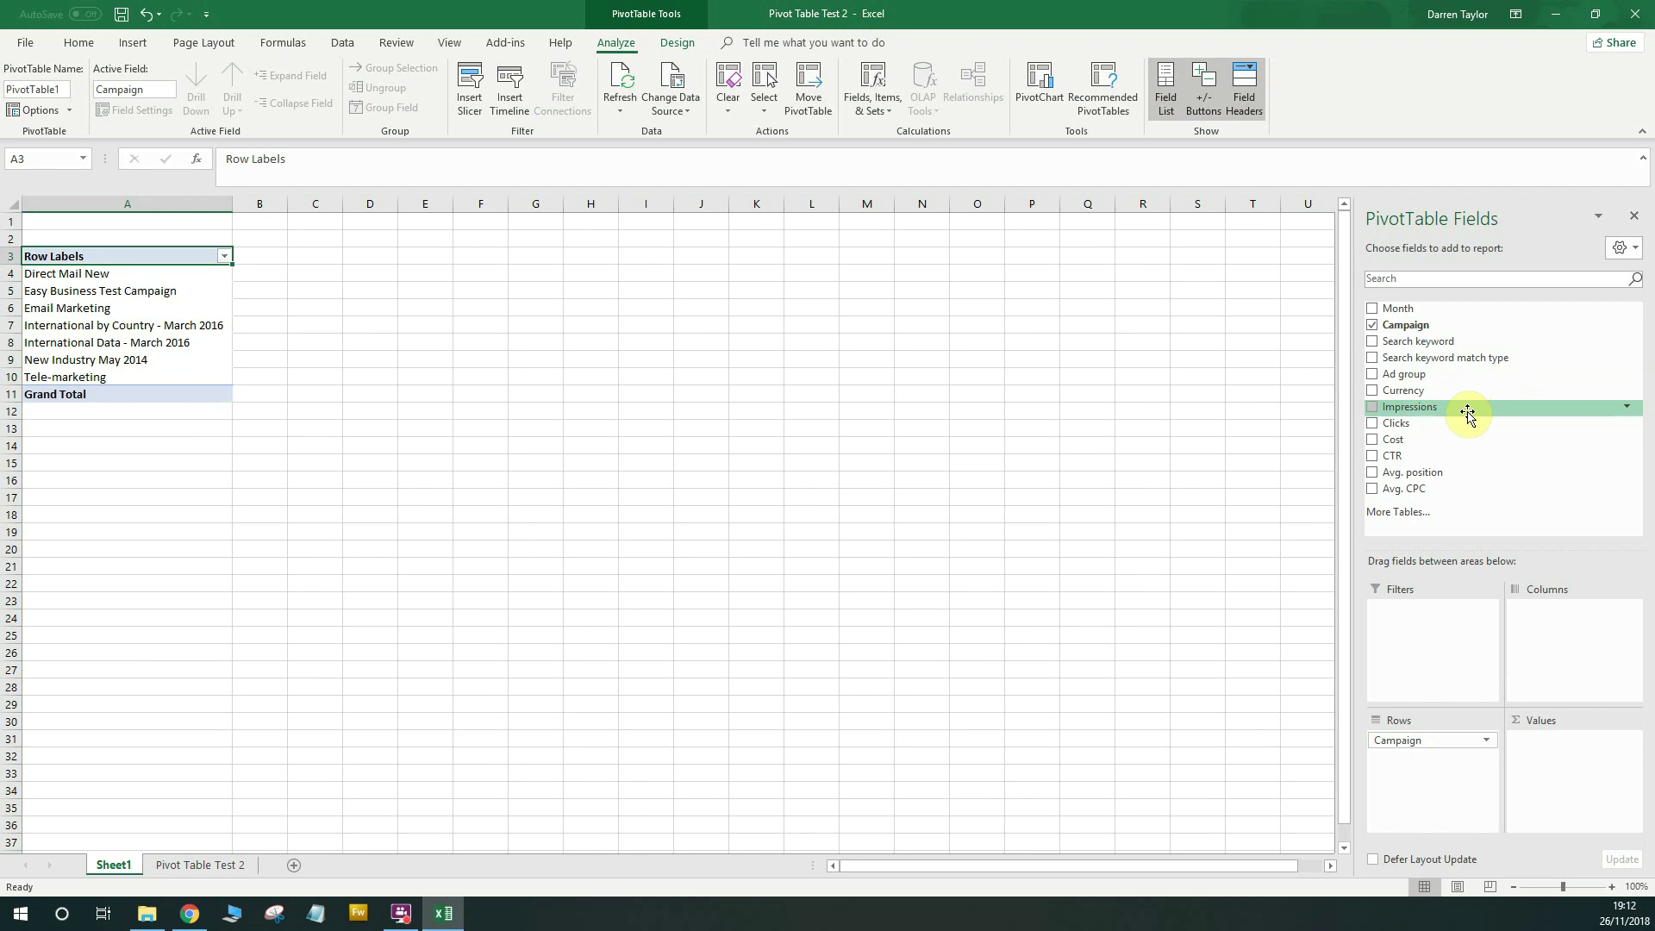
Sum Impressions per campaign (grand total 2069340), then return to the Pivot Table Test 2 sheet.
left_click_drag(1441, 415, 1585, 726)
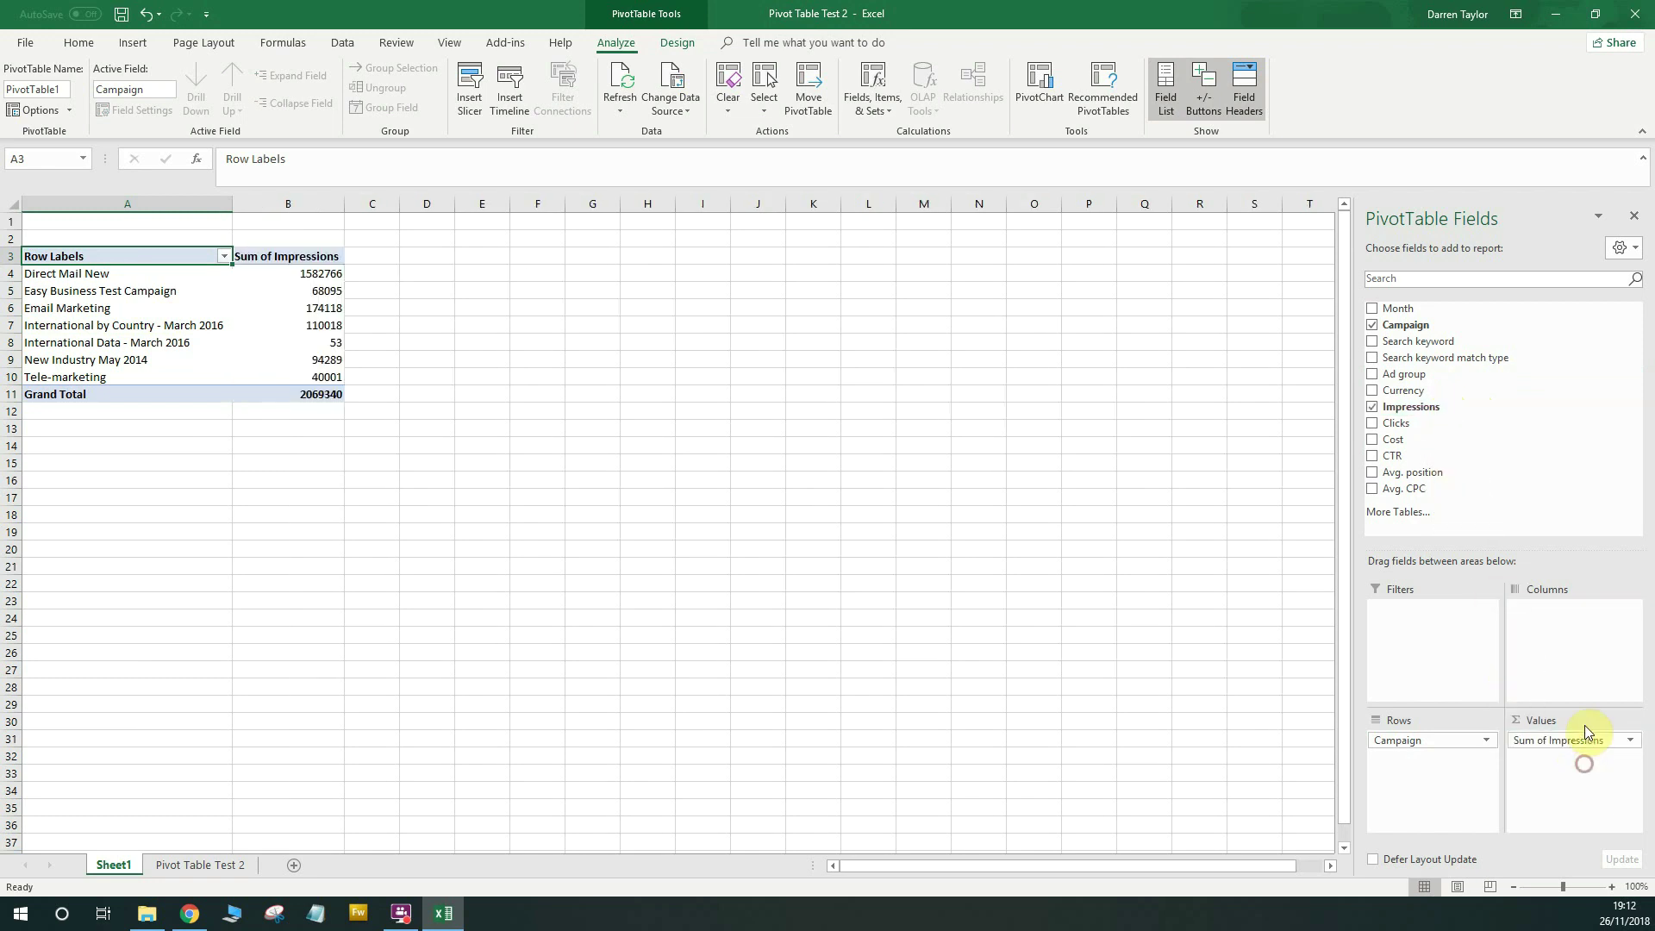
left_click(290, 316)
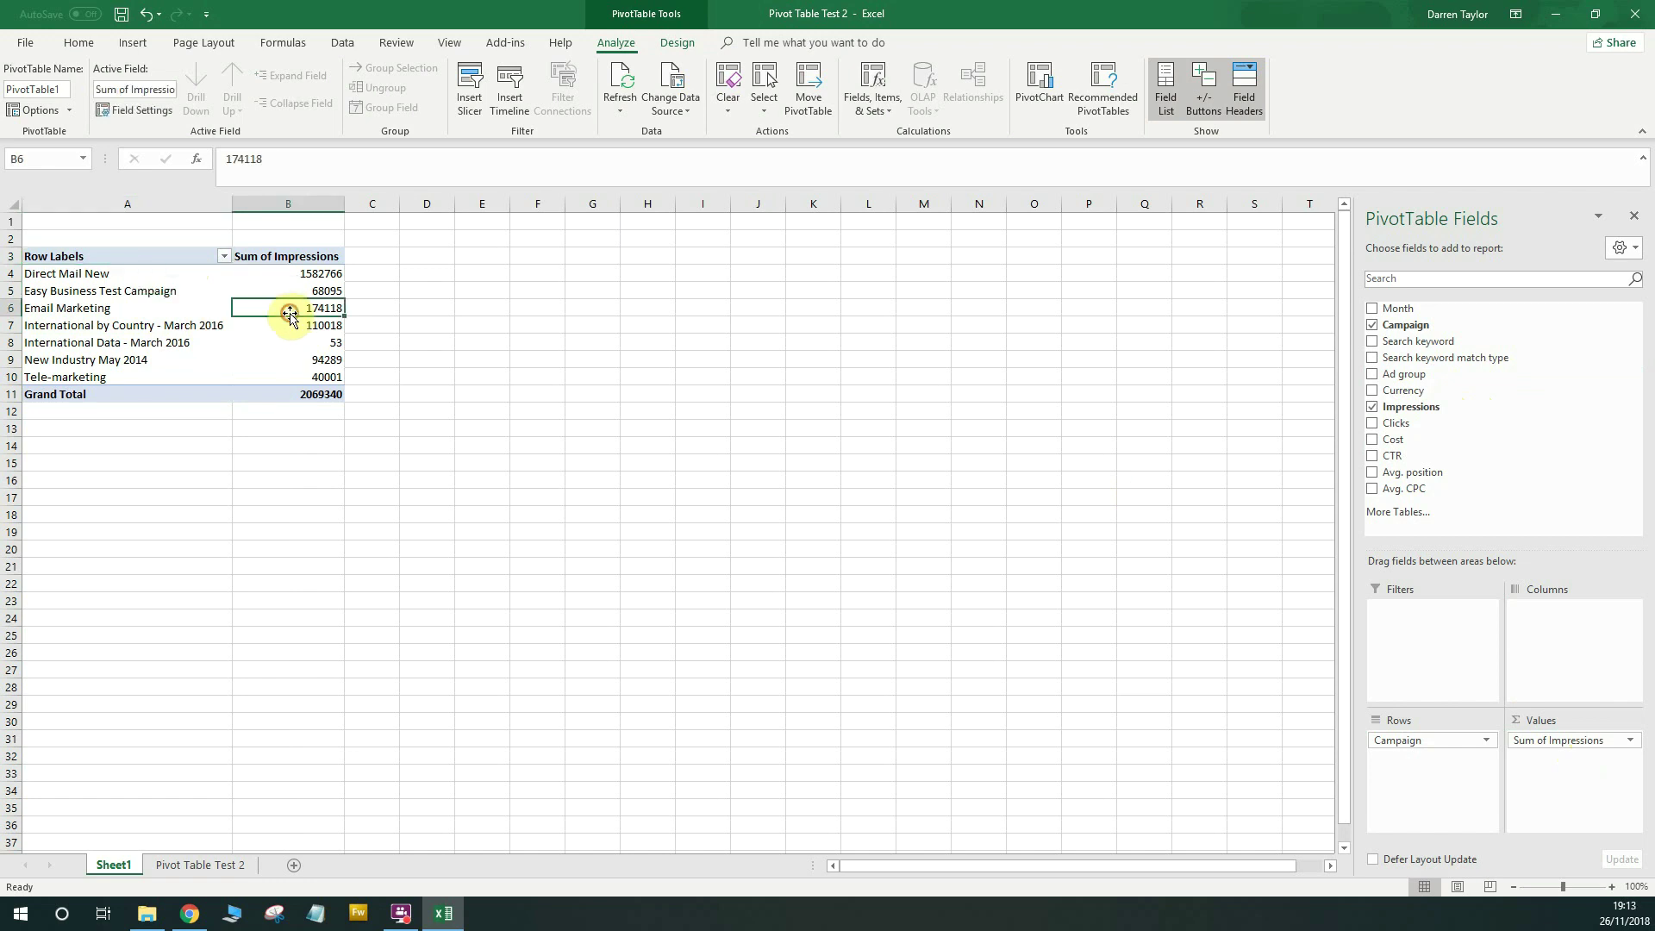
left_click(287, 258)
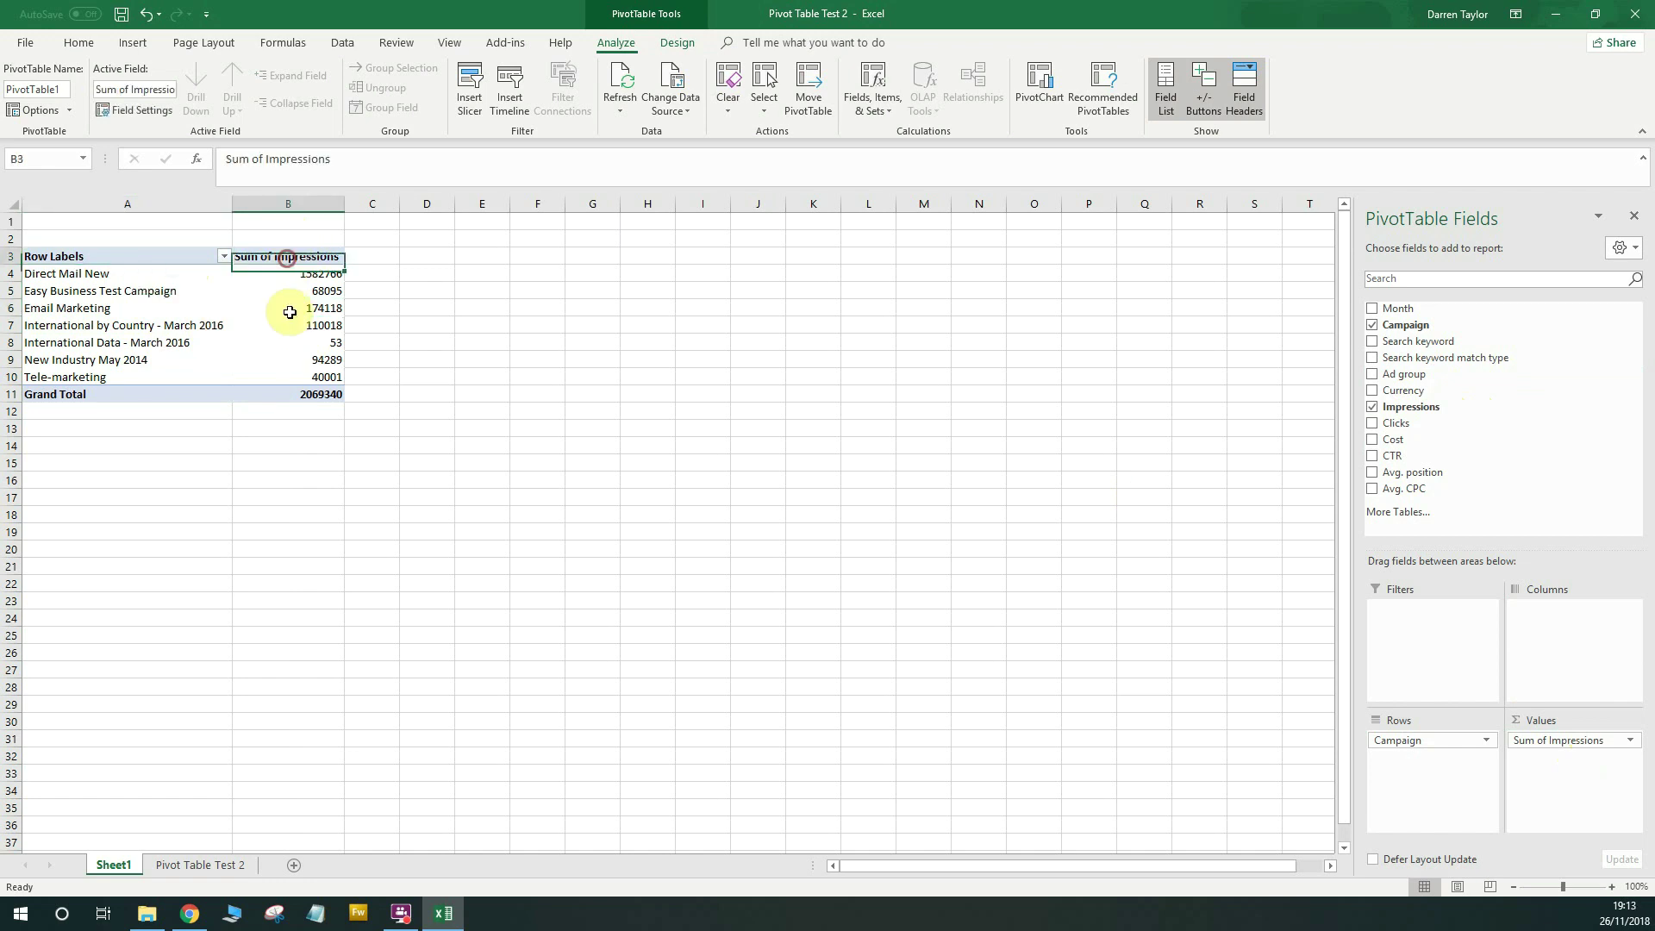
left_click_drag(289, 312, 306, 388)
left_click(270, 323)
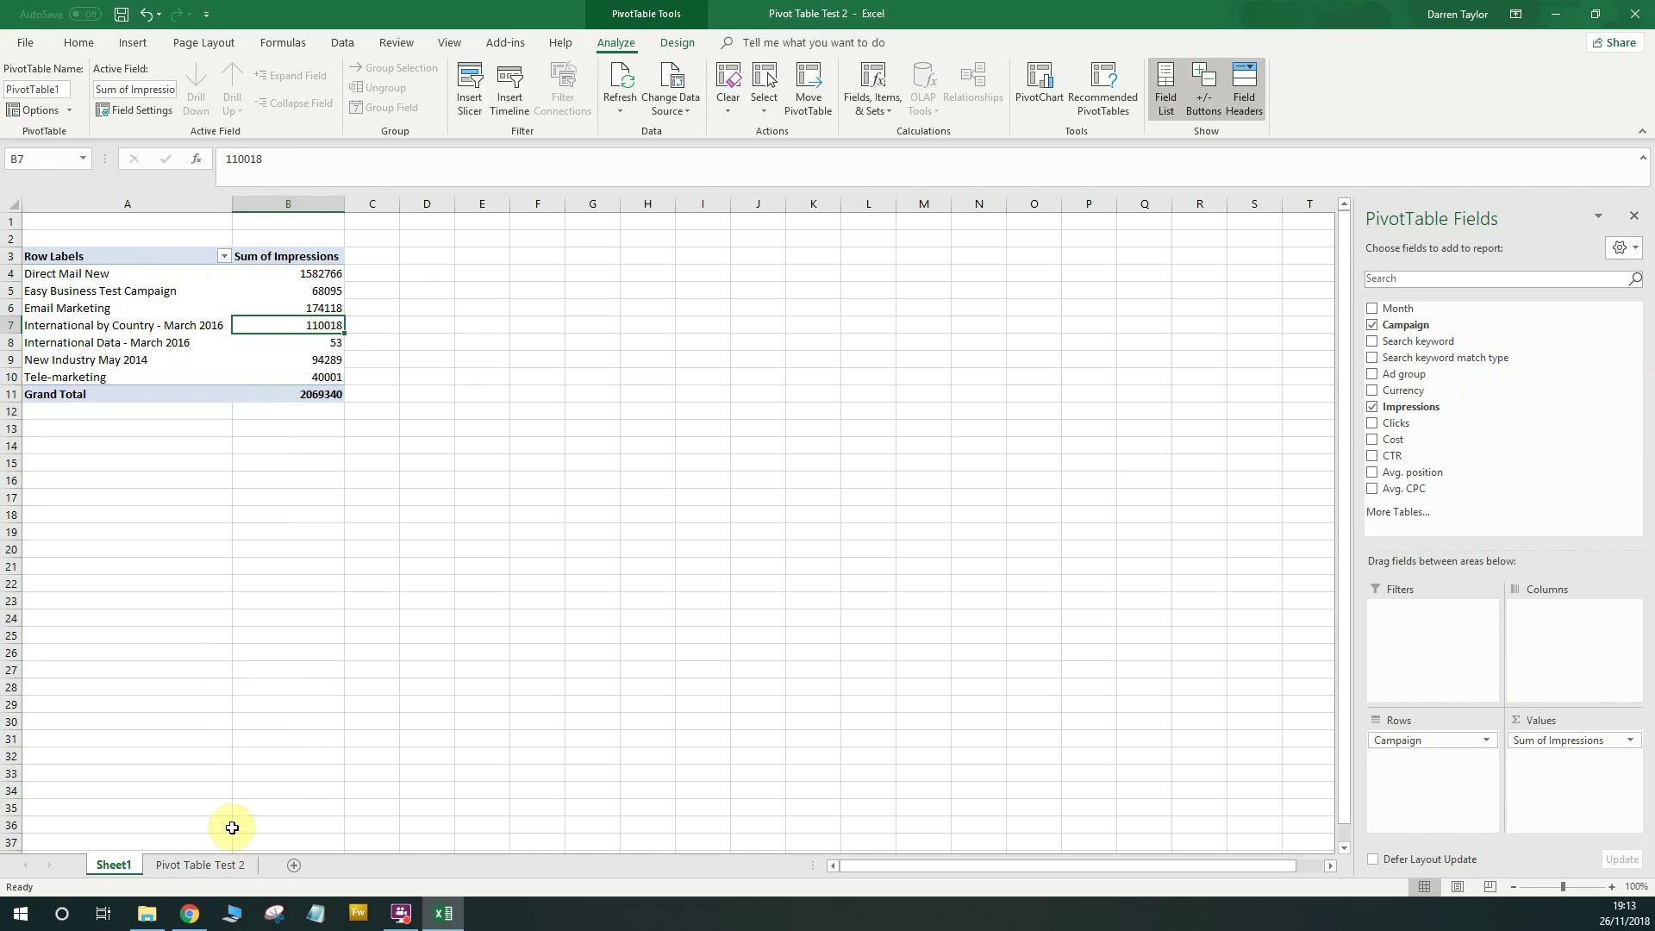
left_click(216, 867)
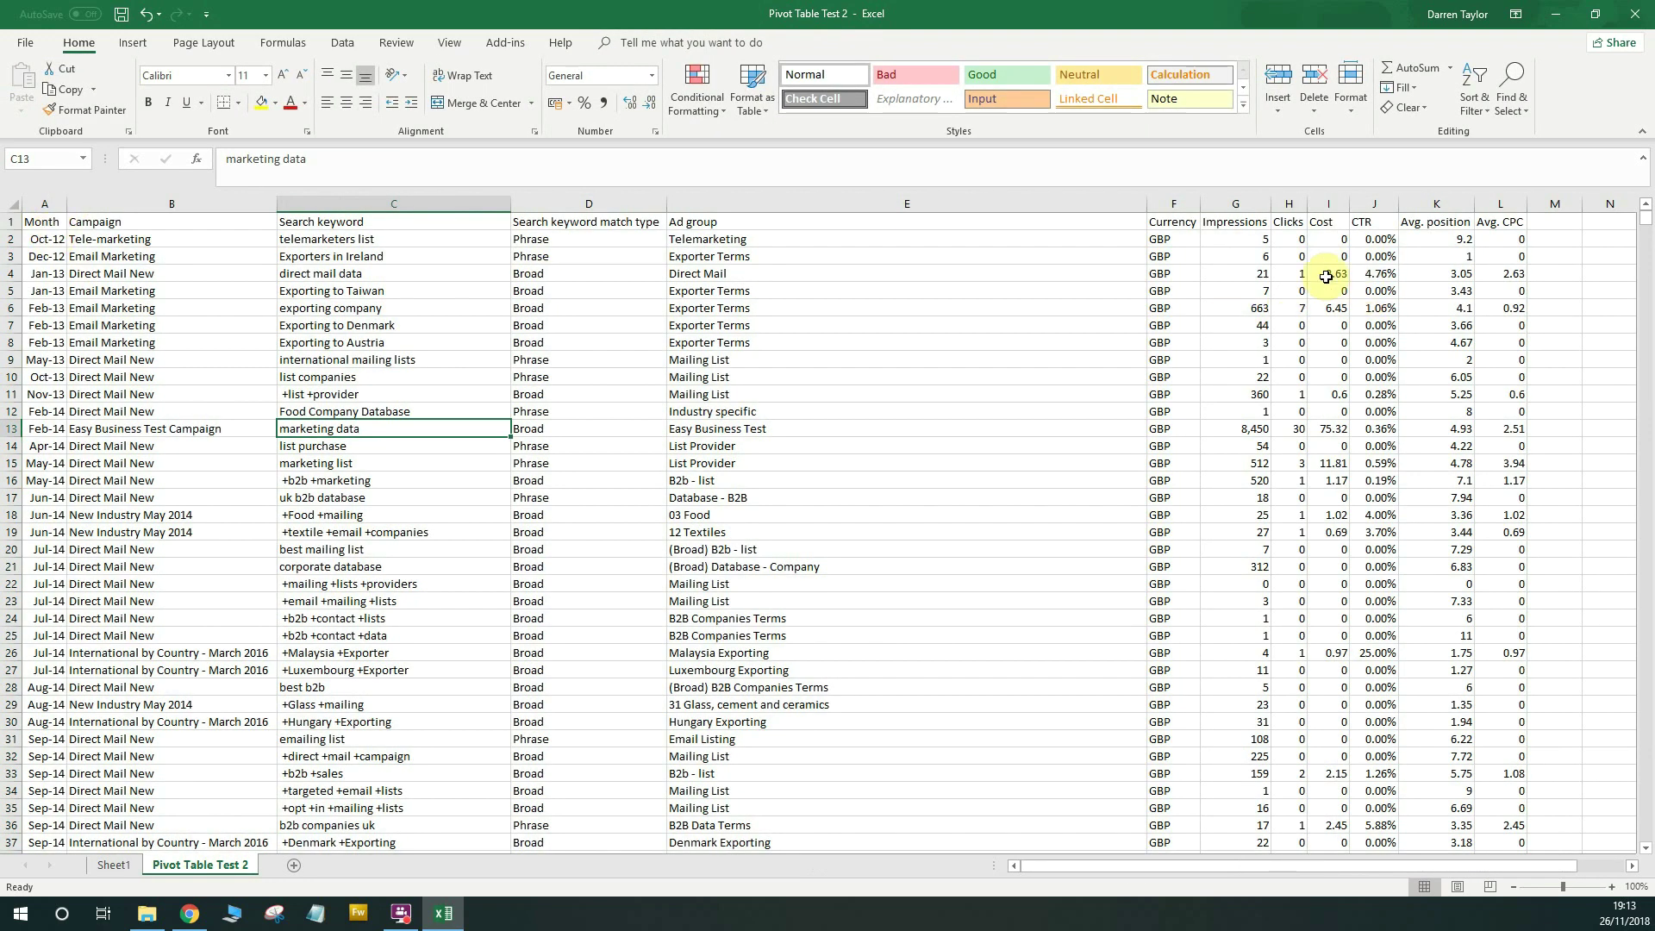
Check the raw Impressions in column G against Sheet1's pivot totals per campaign.
left_click_drag(1243, 240, 1263, 722)
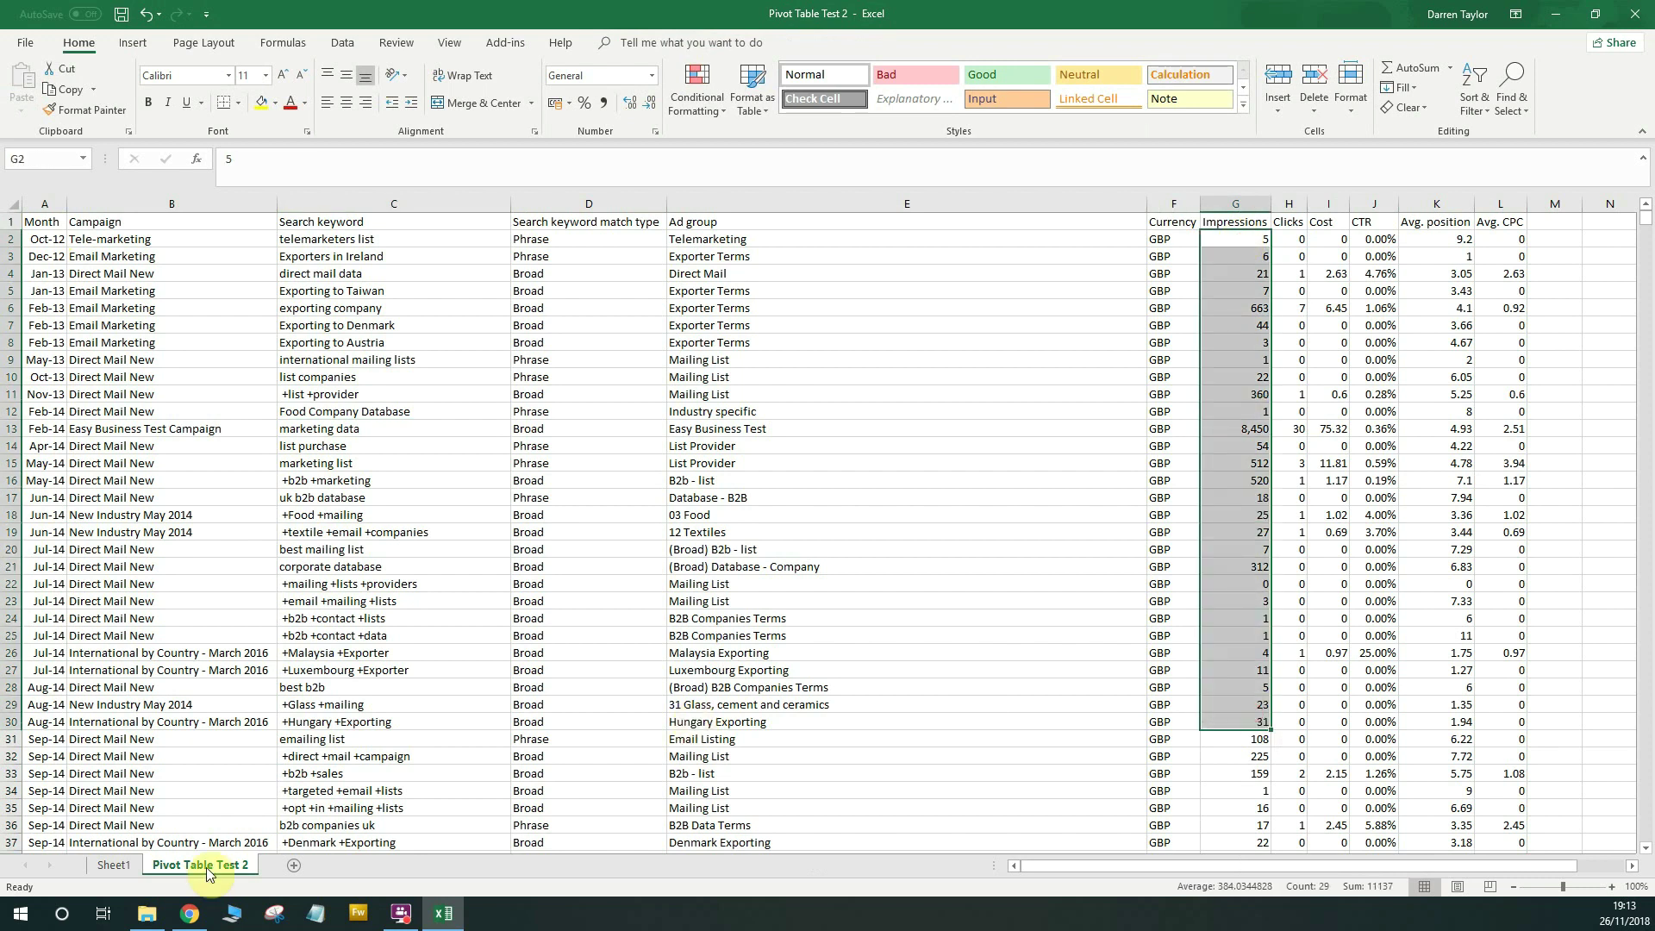
left_click(115, 866)
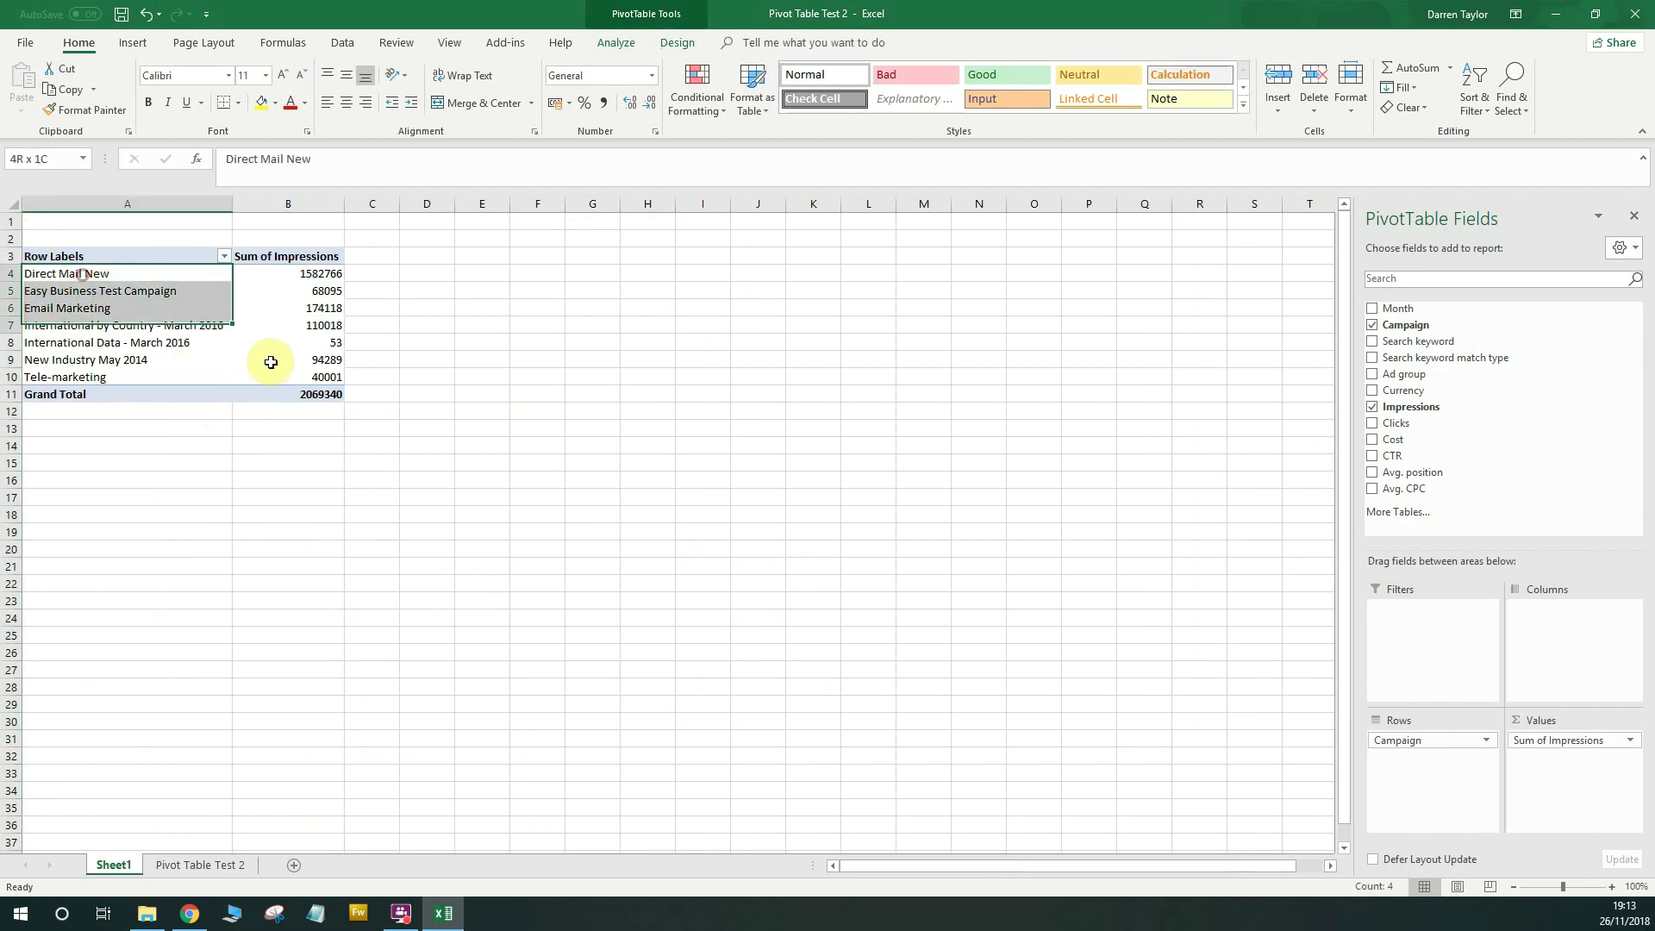
left_click_drag(271, 362, 159, 373)
left_click(303, 324)
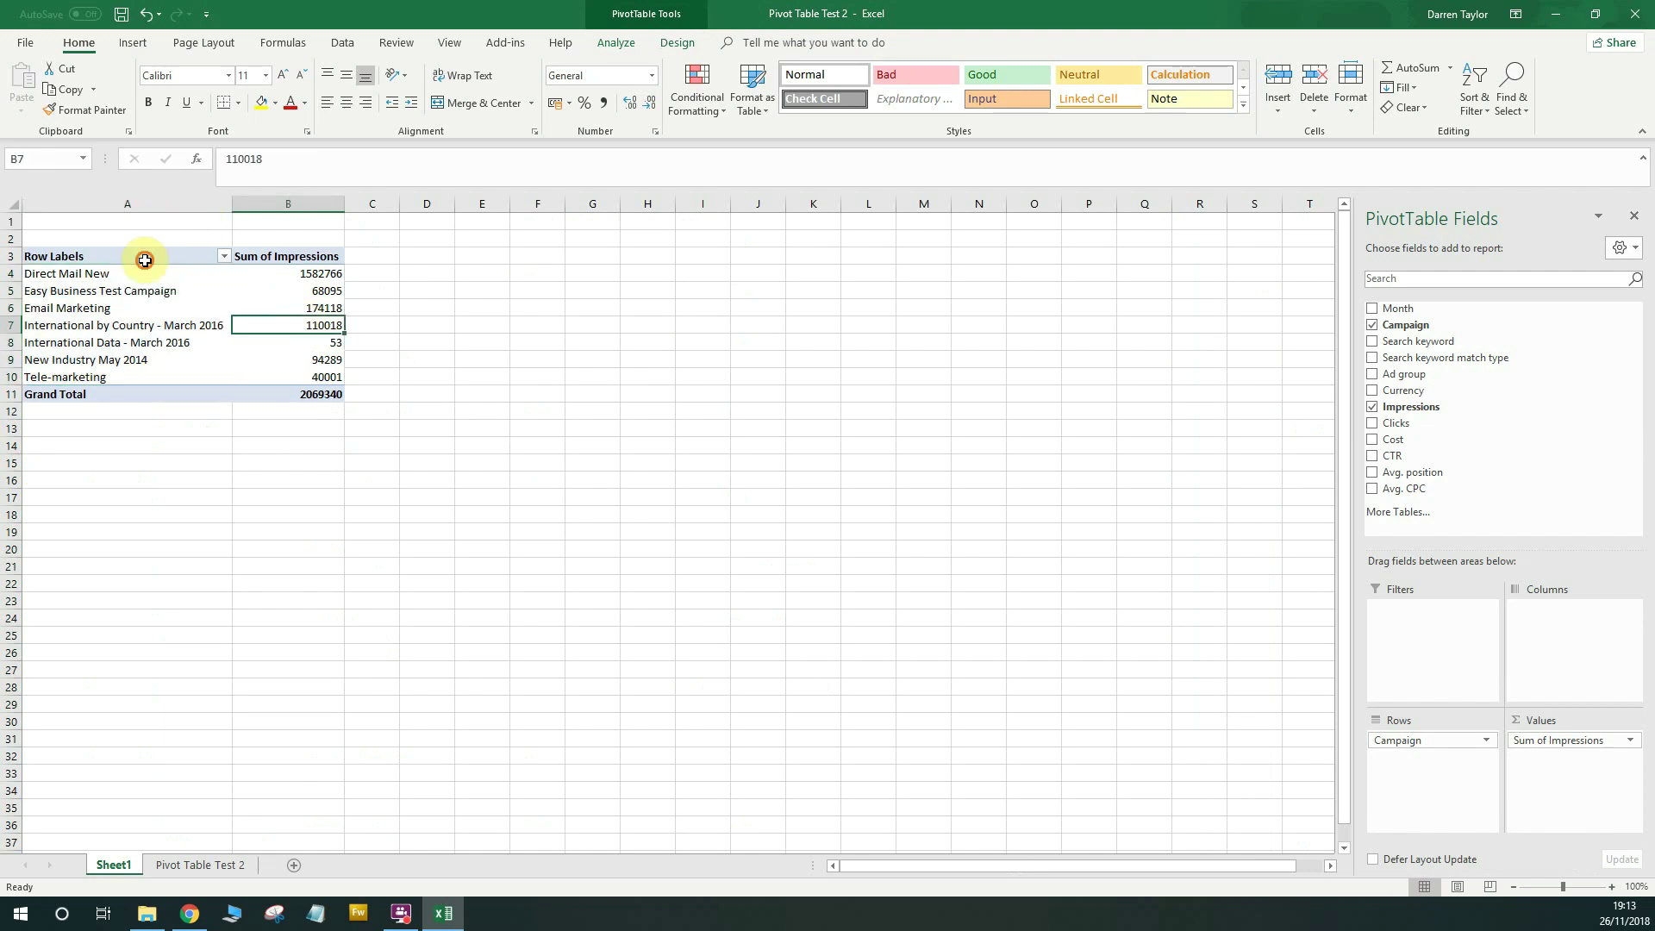
left_click_drag(144, 261, 325, 394)
left_click(414, 288)
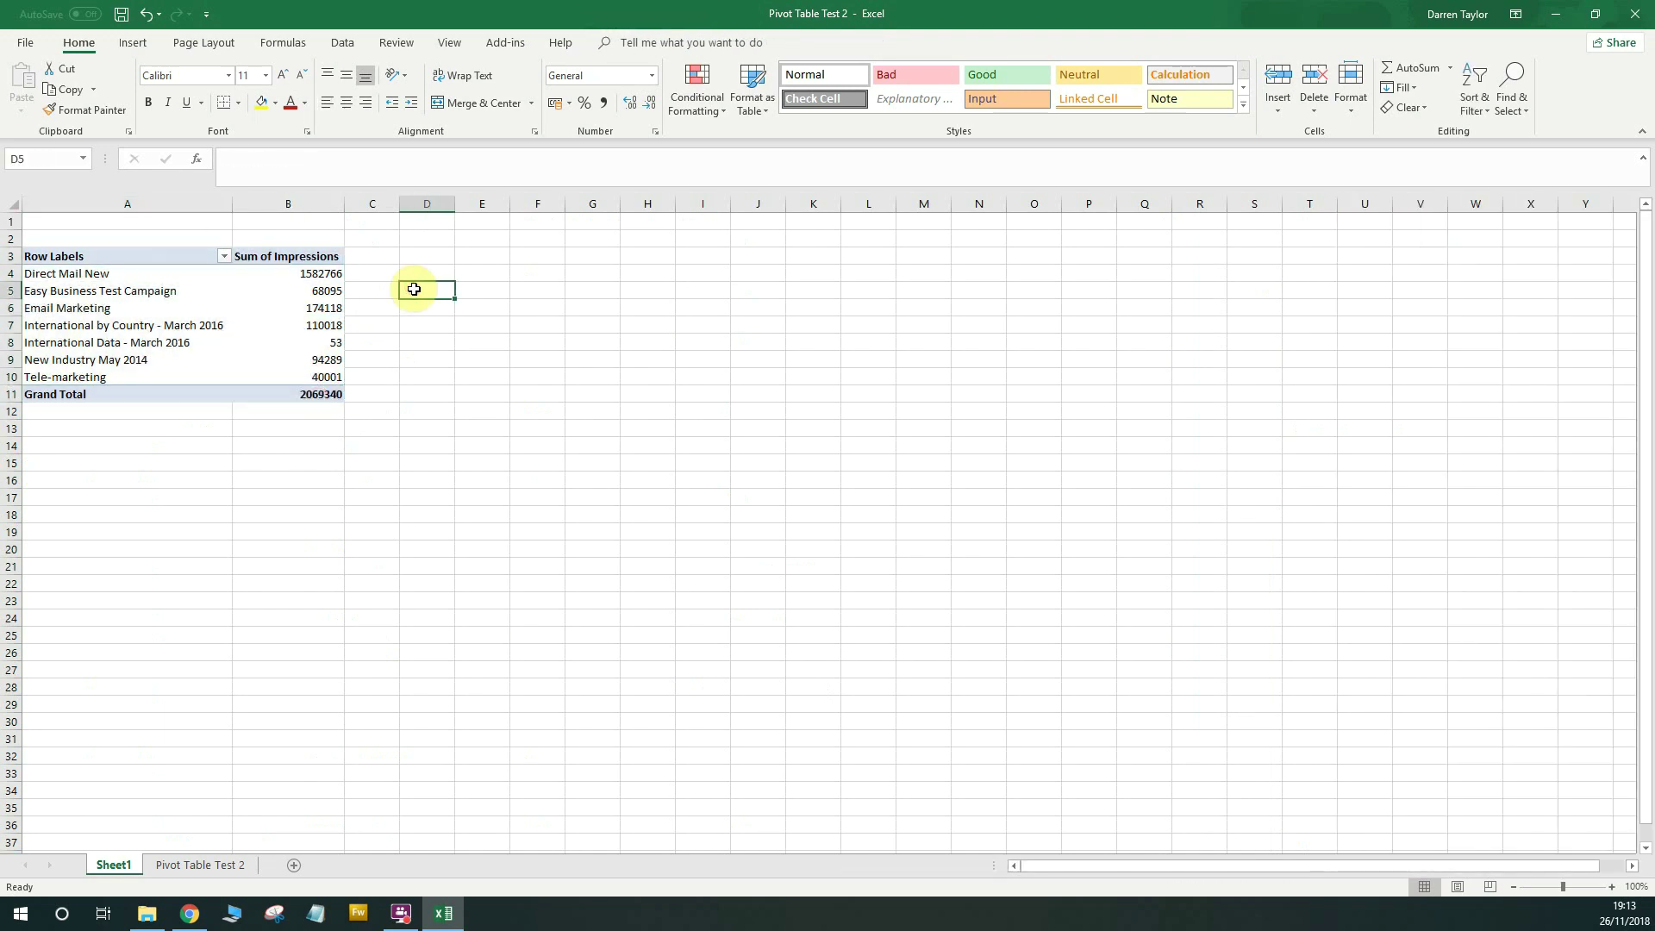
left_click(120, 254)
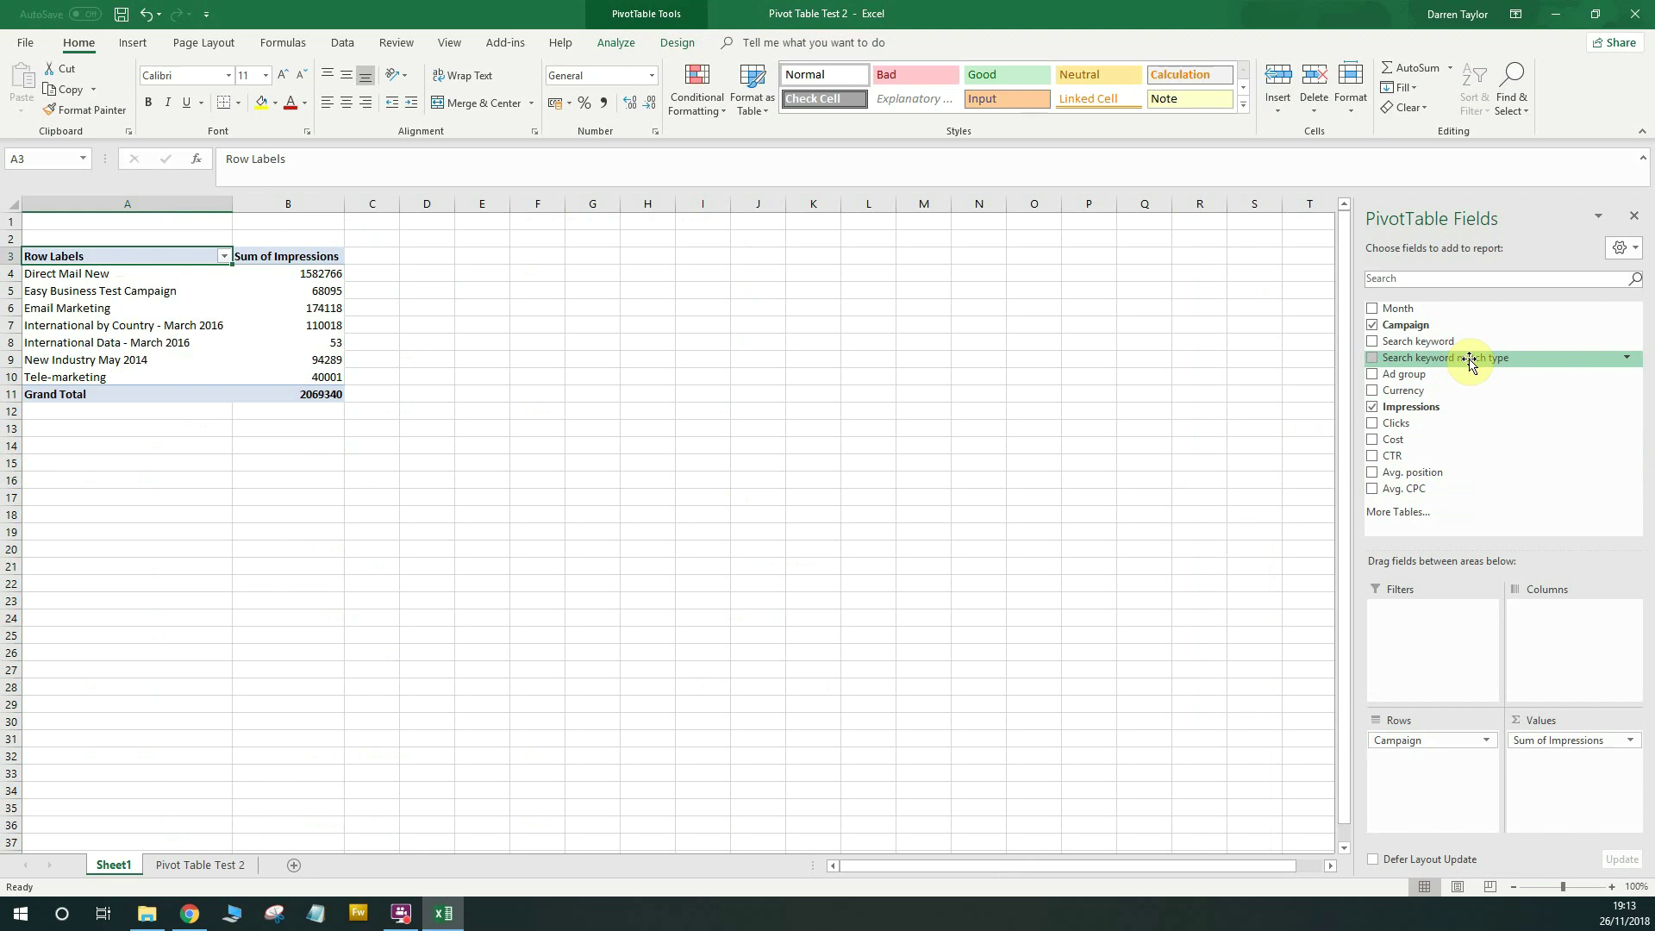
Add Search keyword match type as a filter on the pivot table.
left_click_drag(1468, 360, 1455, 657)
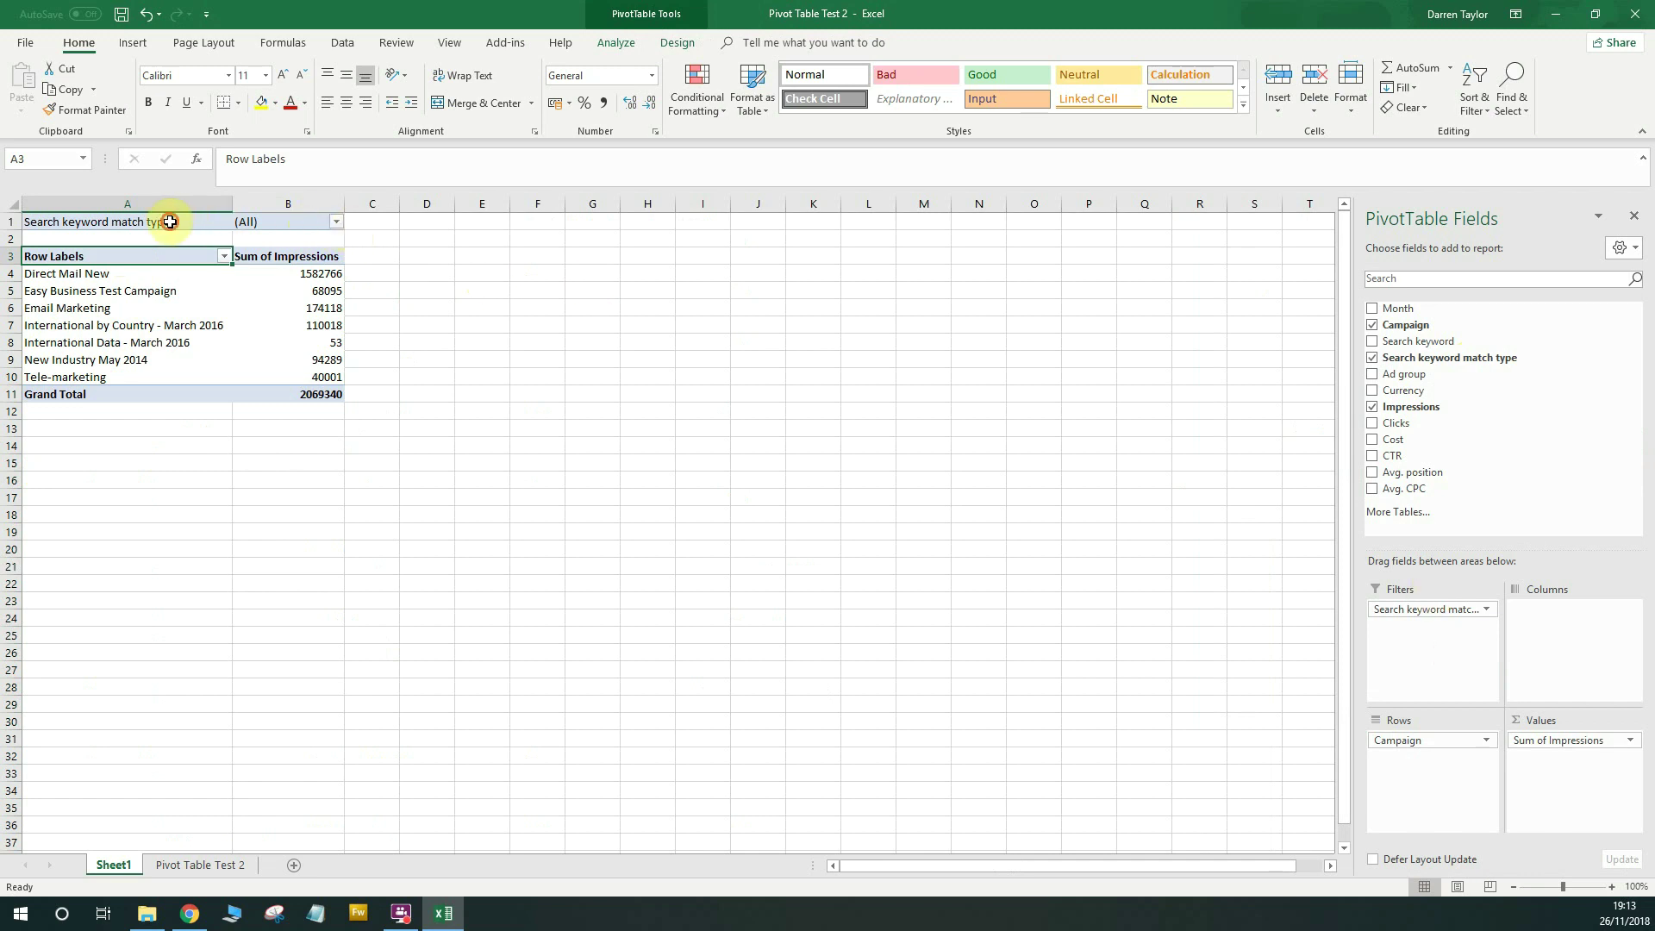
left_click_drag(170, 222, 288, 222)
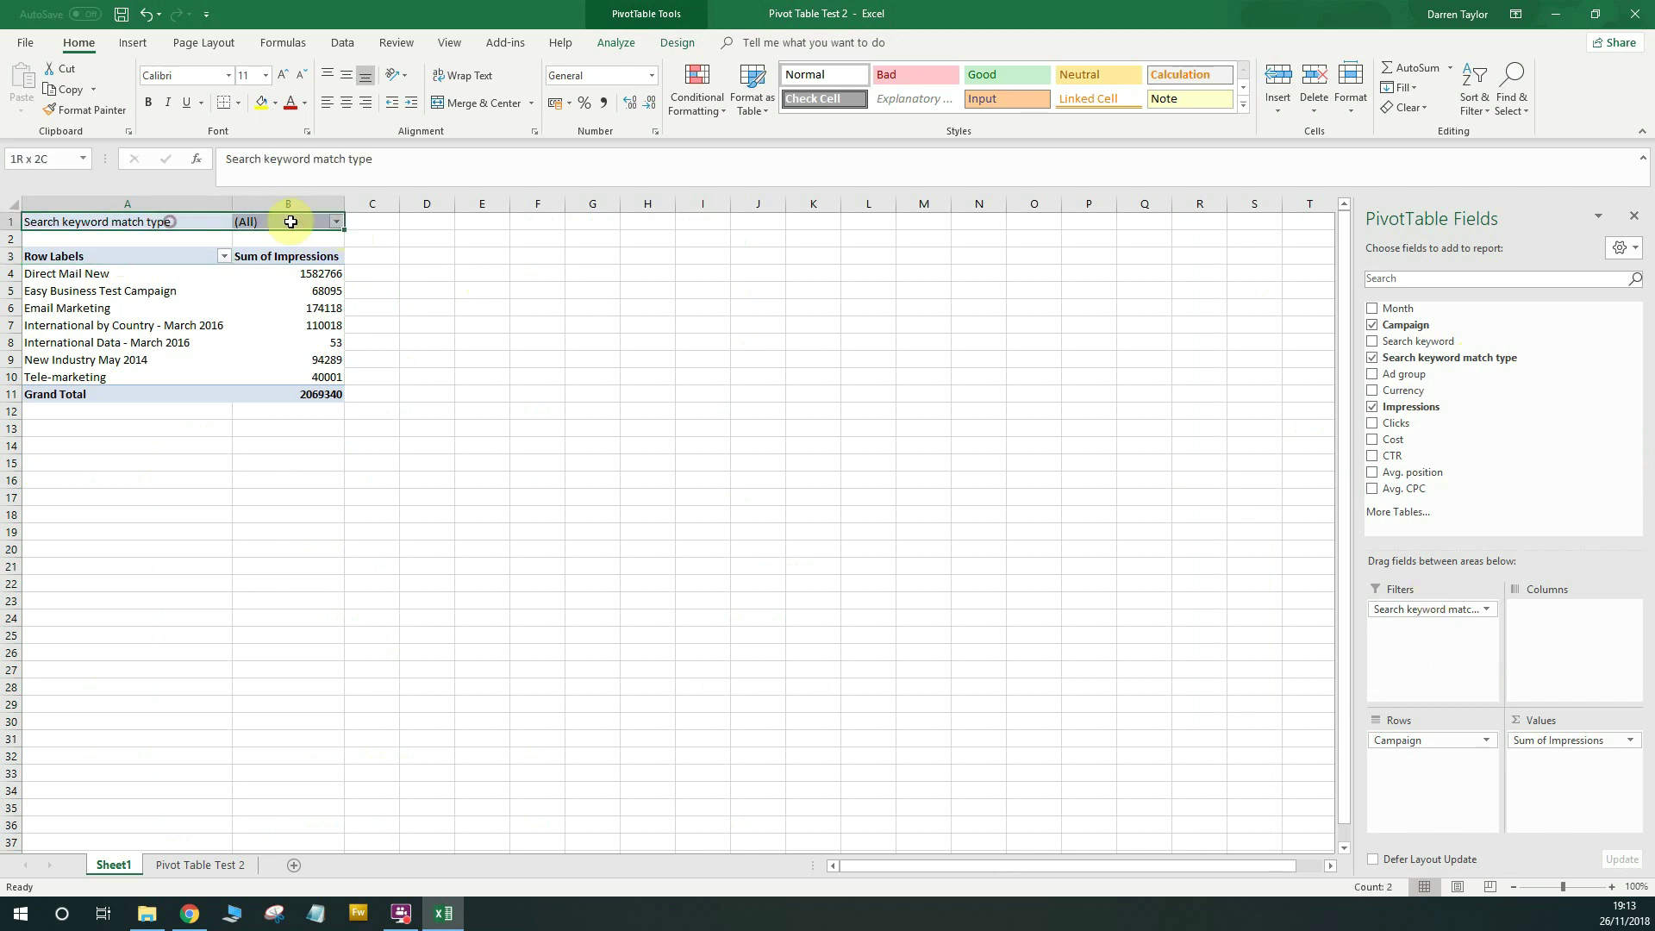
left_click(370, 230)
left_click(149, 253)
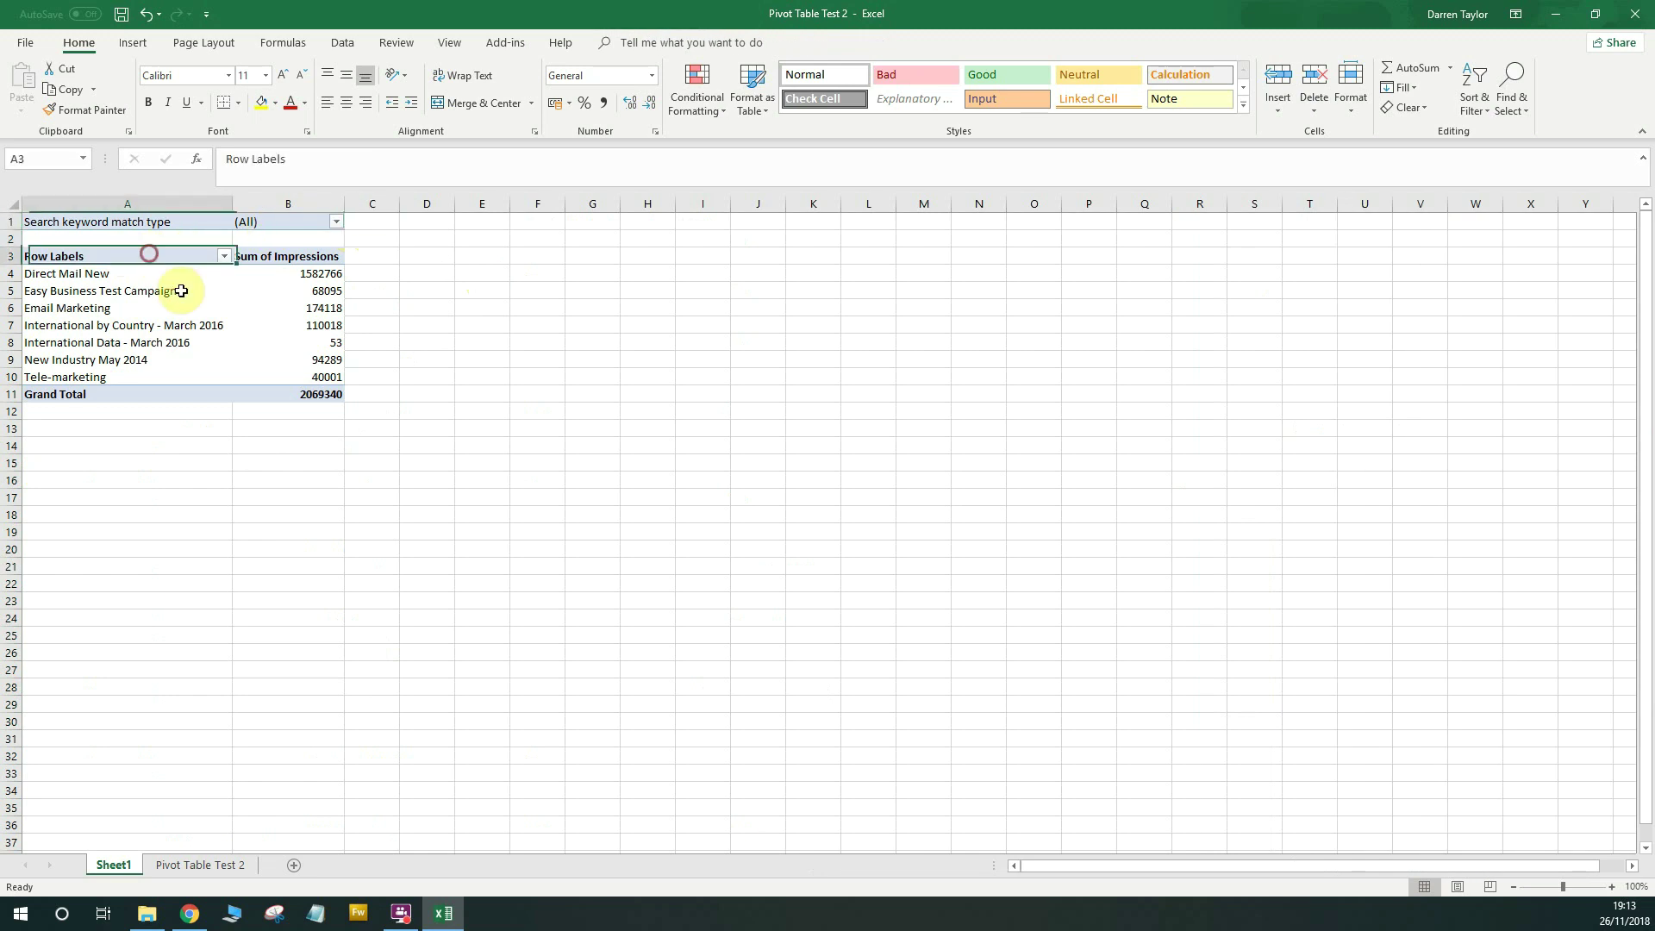
left_click_drag(181, 291, 307, 406)
left_click(358, 490)
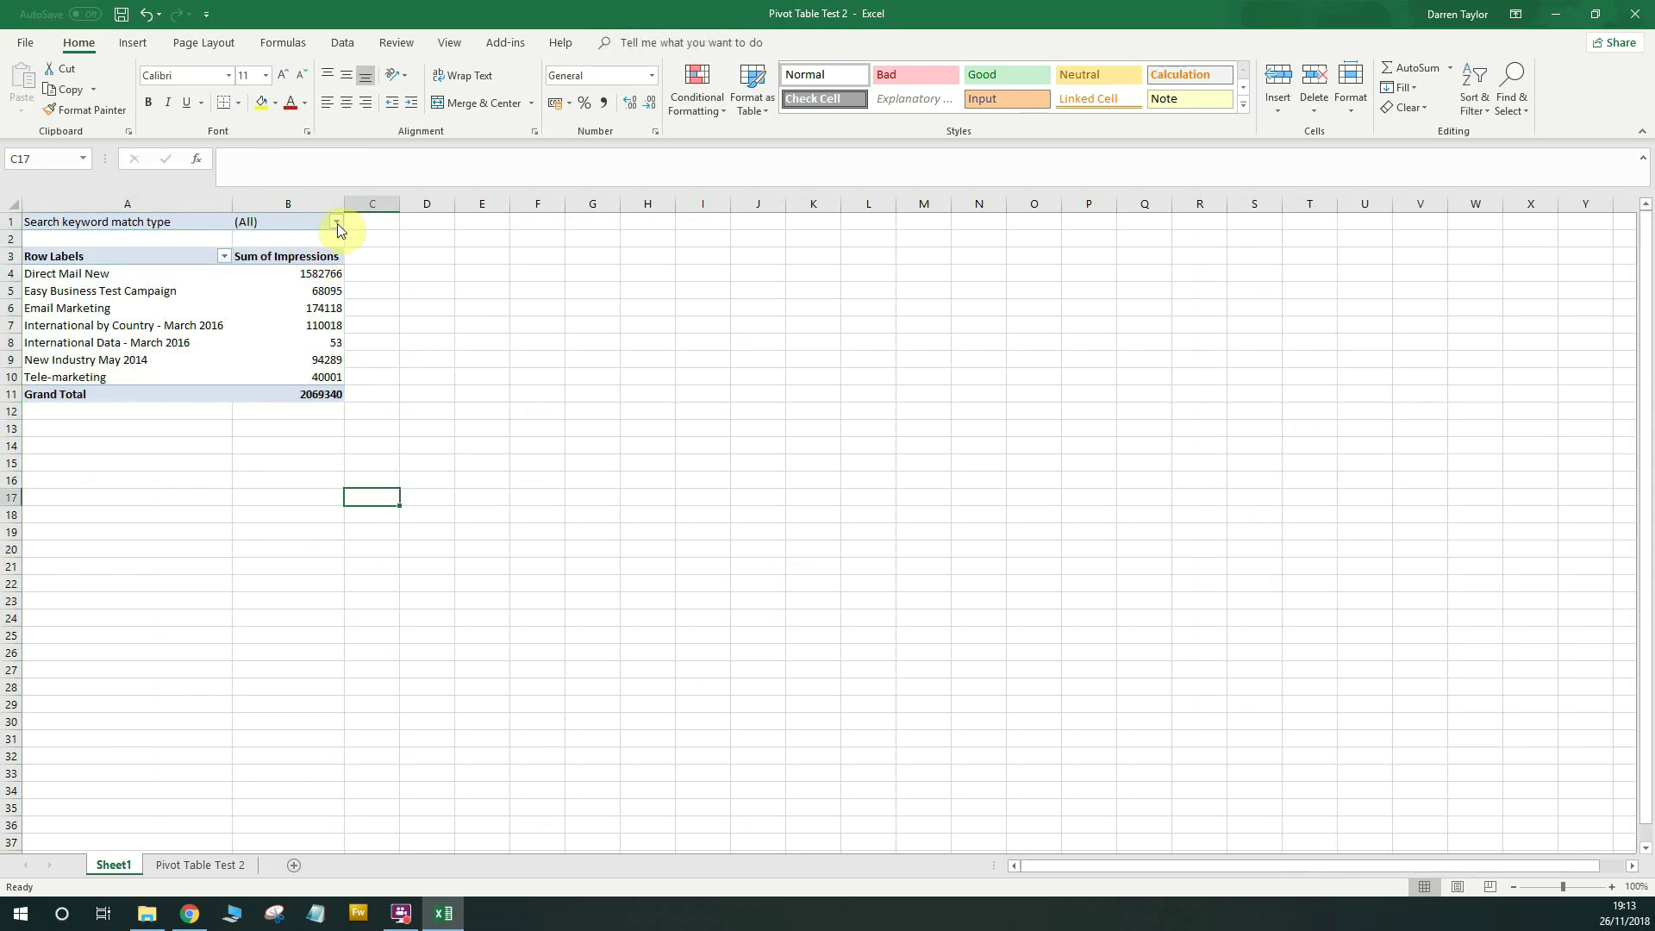
Filter the pivot to the Phrase match type only, leaving four campaigns totalling 623588.
left_click(337, 224)
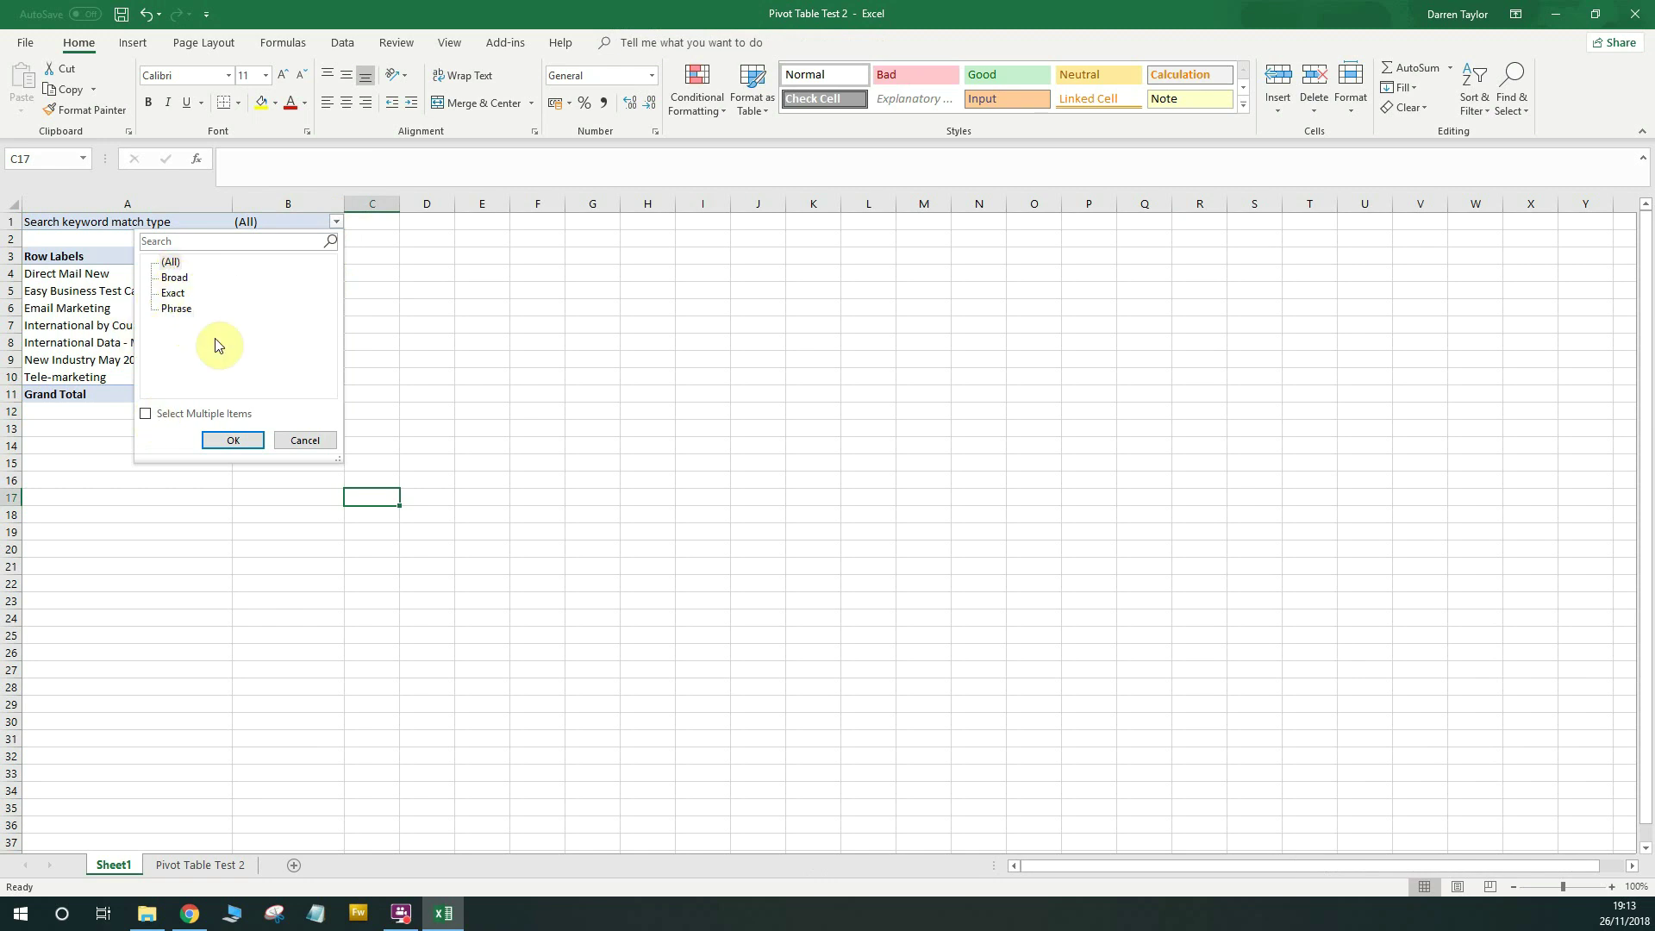
left_click(146, 416)
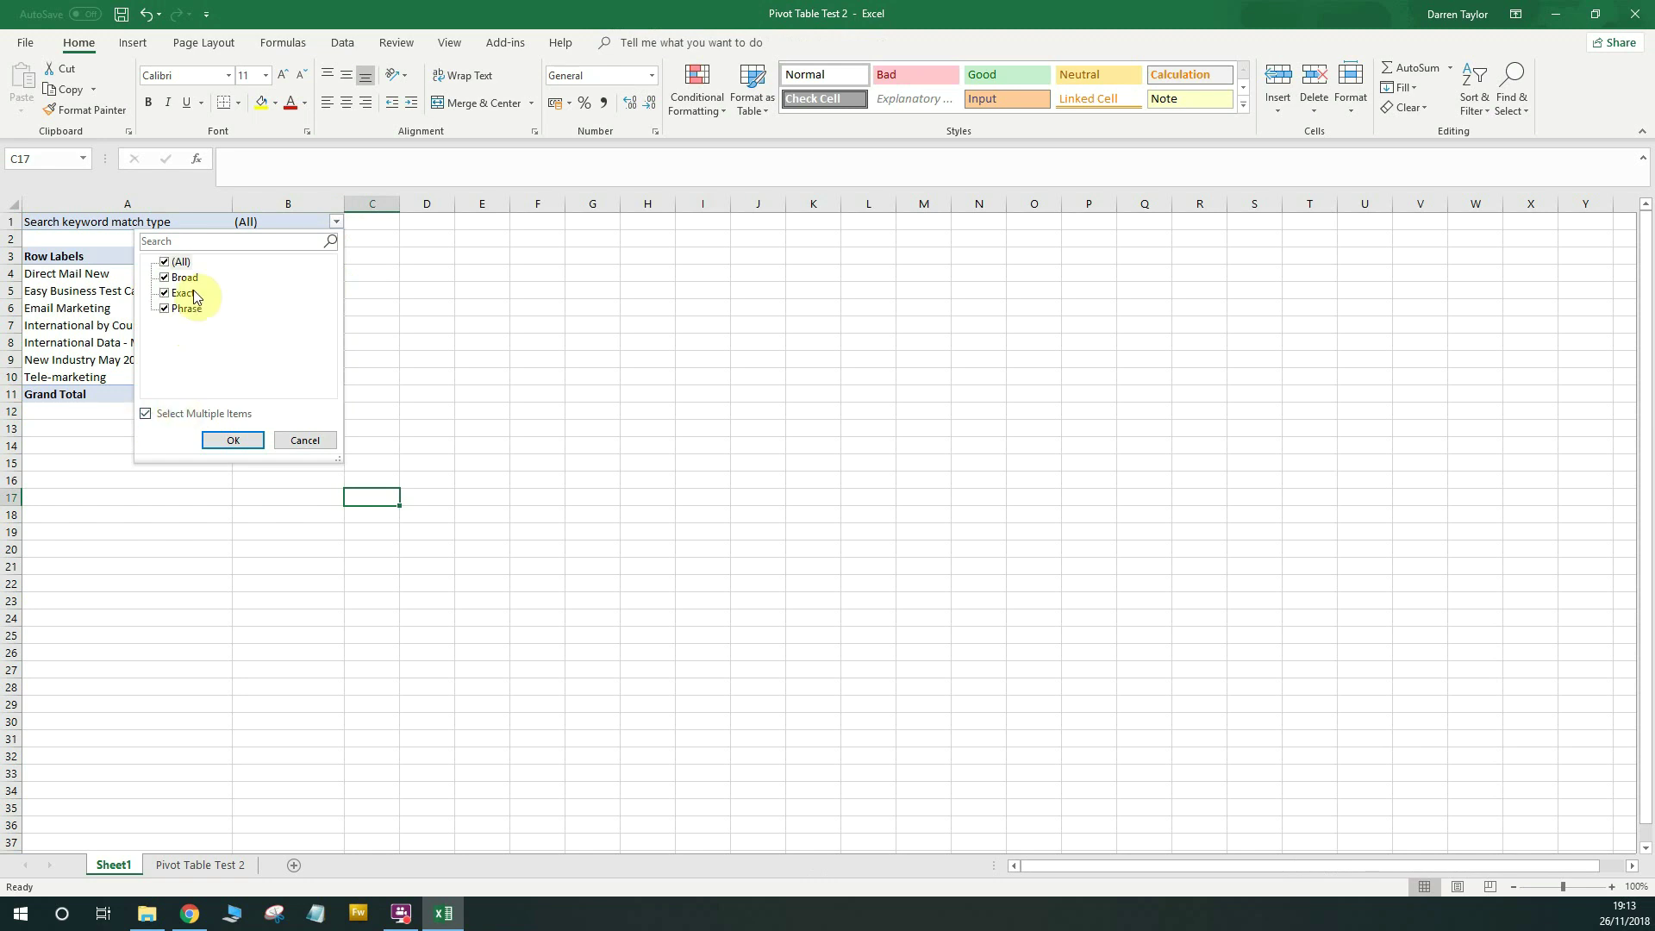
left_click(163, 263)
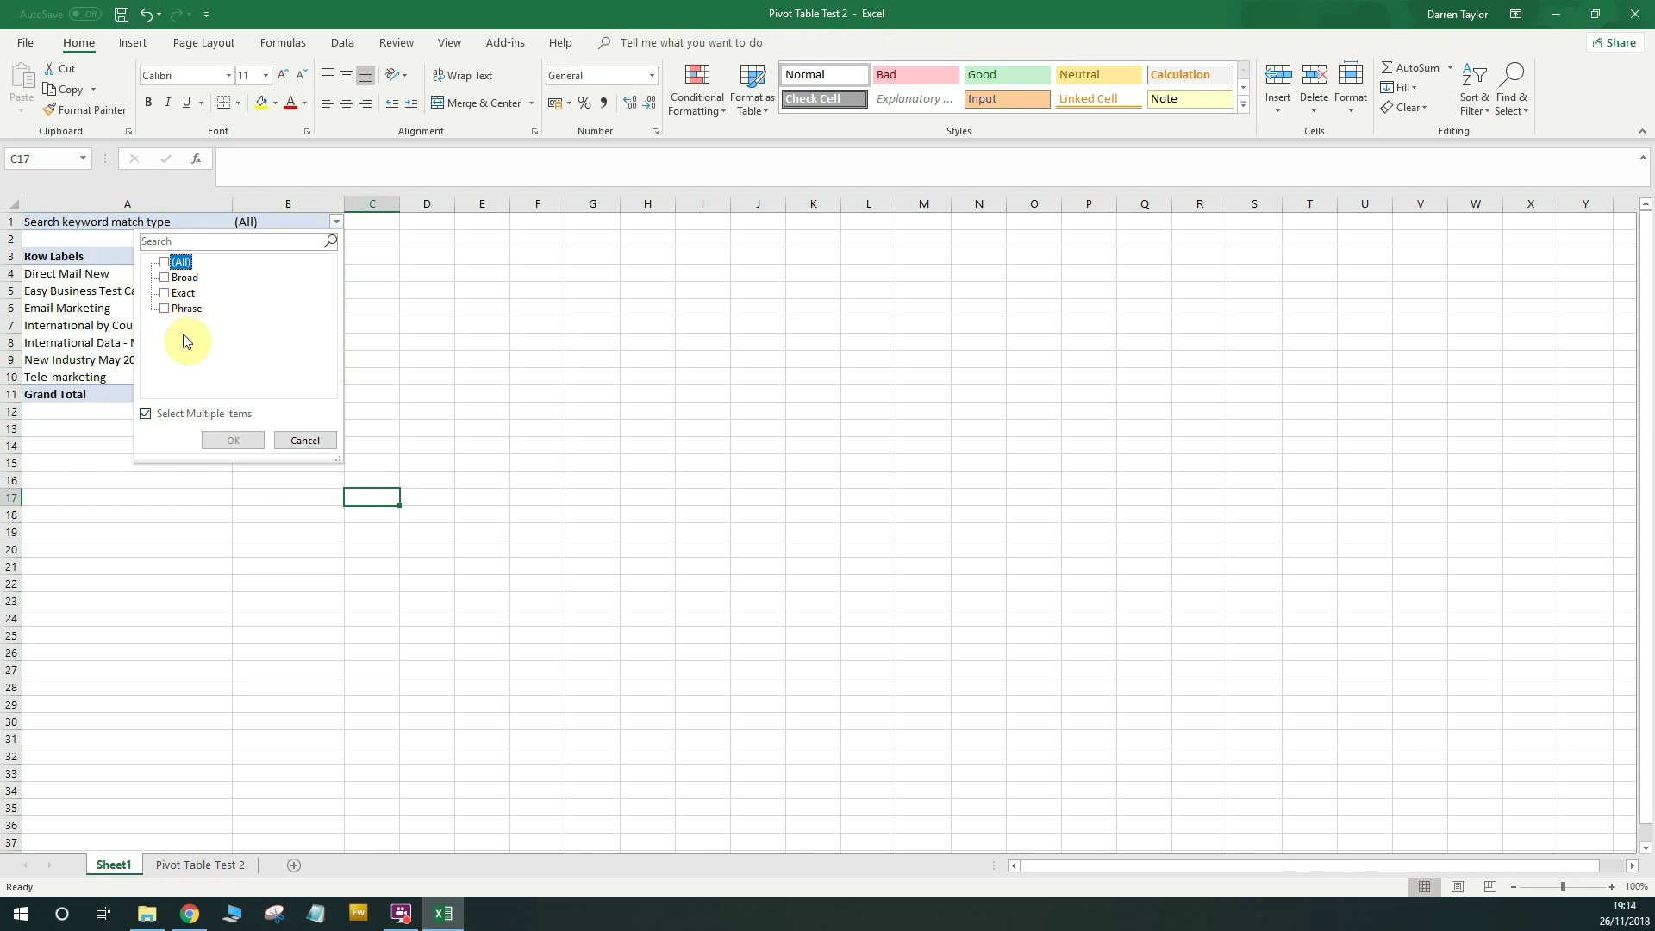
left_click(173, 315)
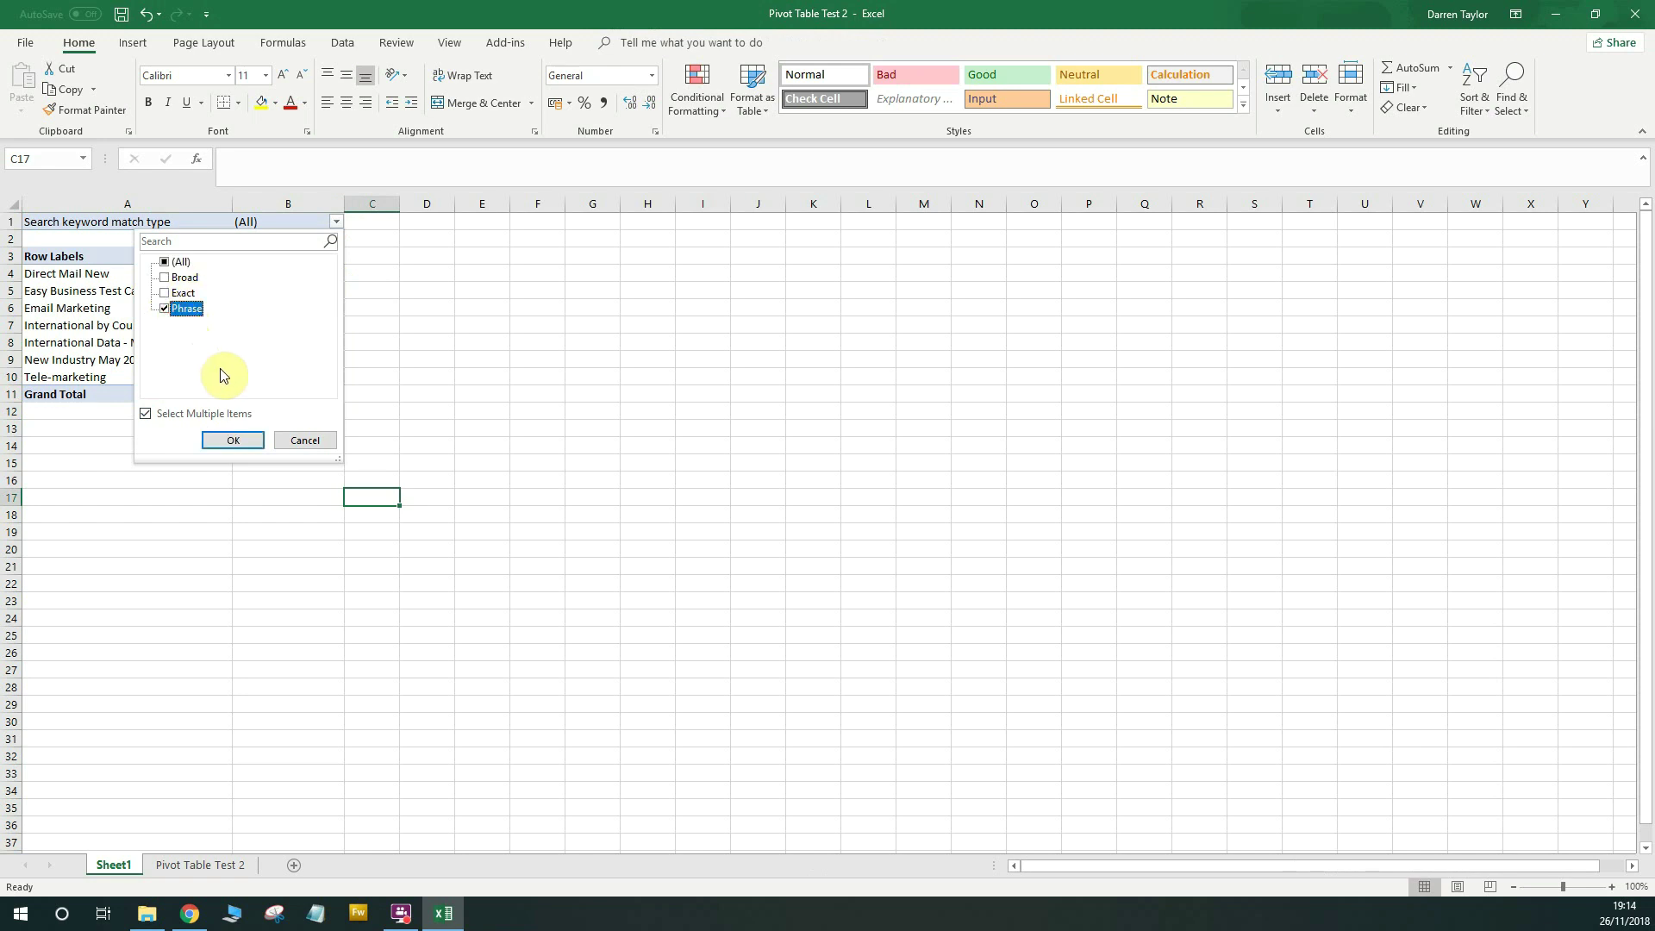
left_click(237, 440)
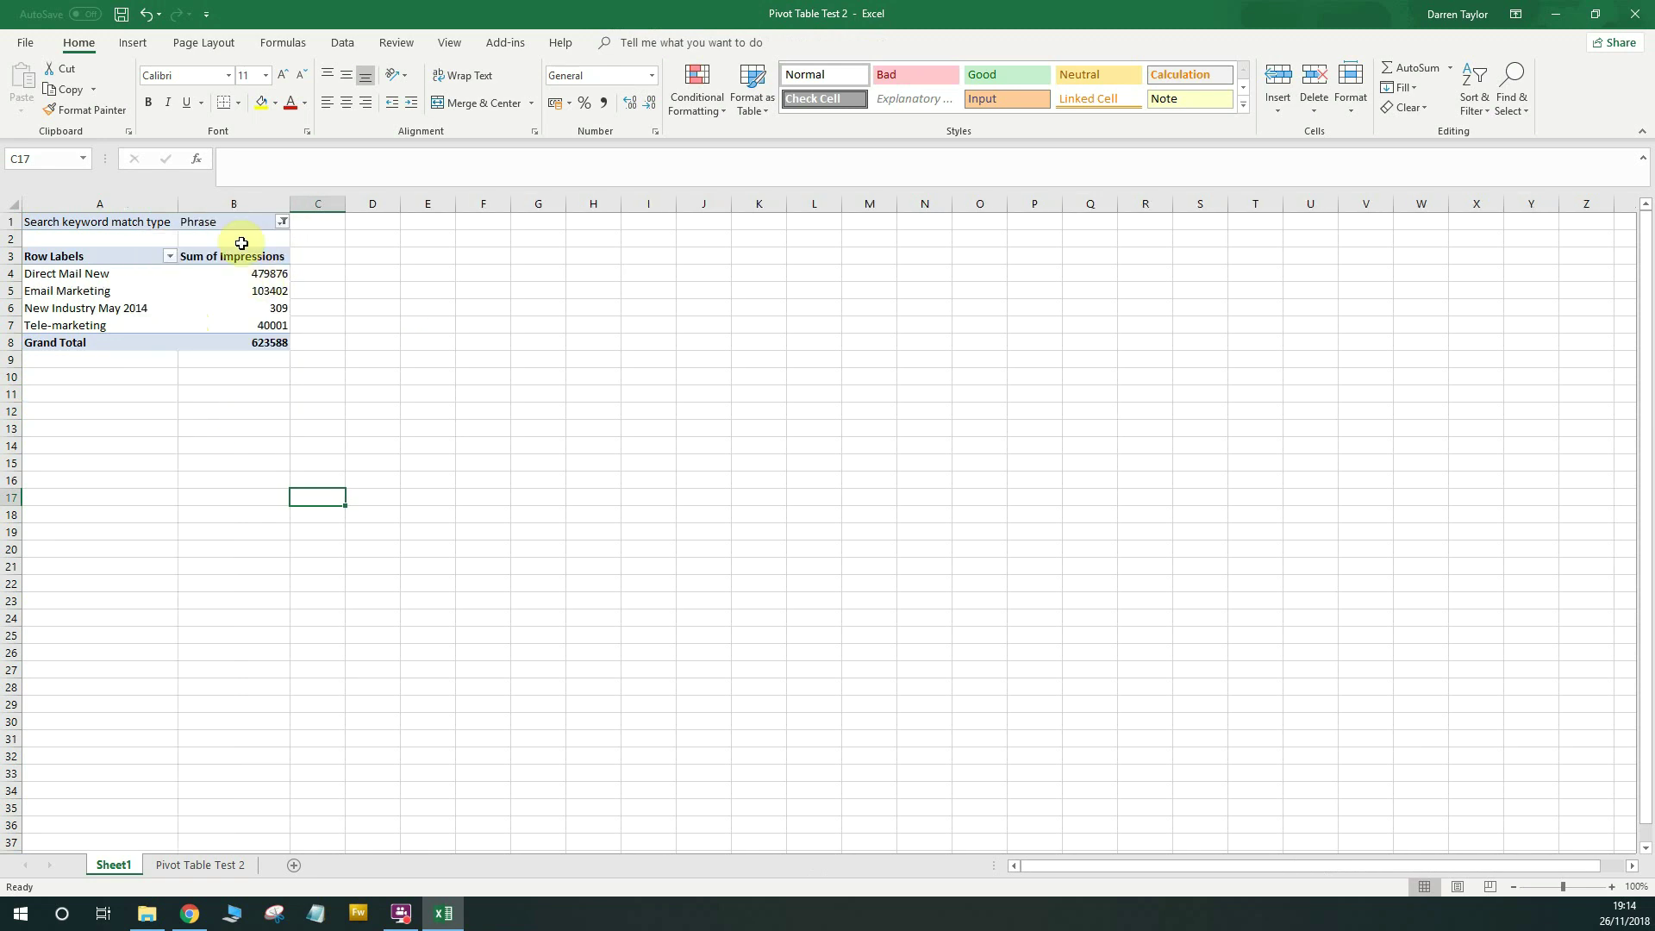
left_click(125, 222)
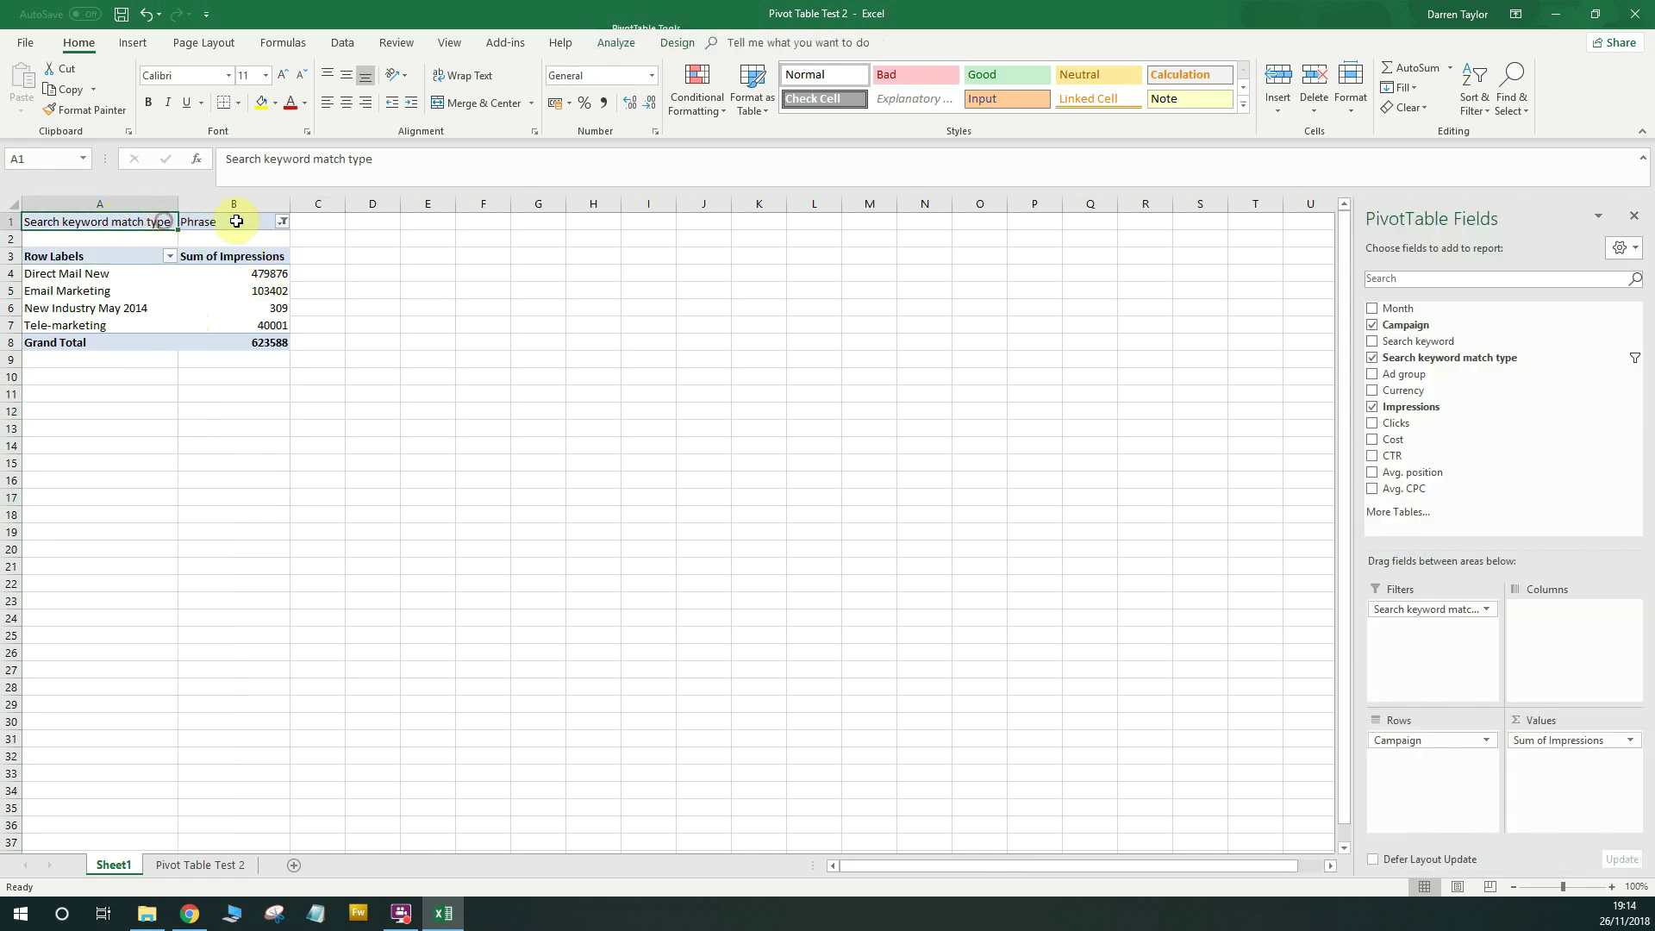
left_click(192, 222)
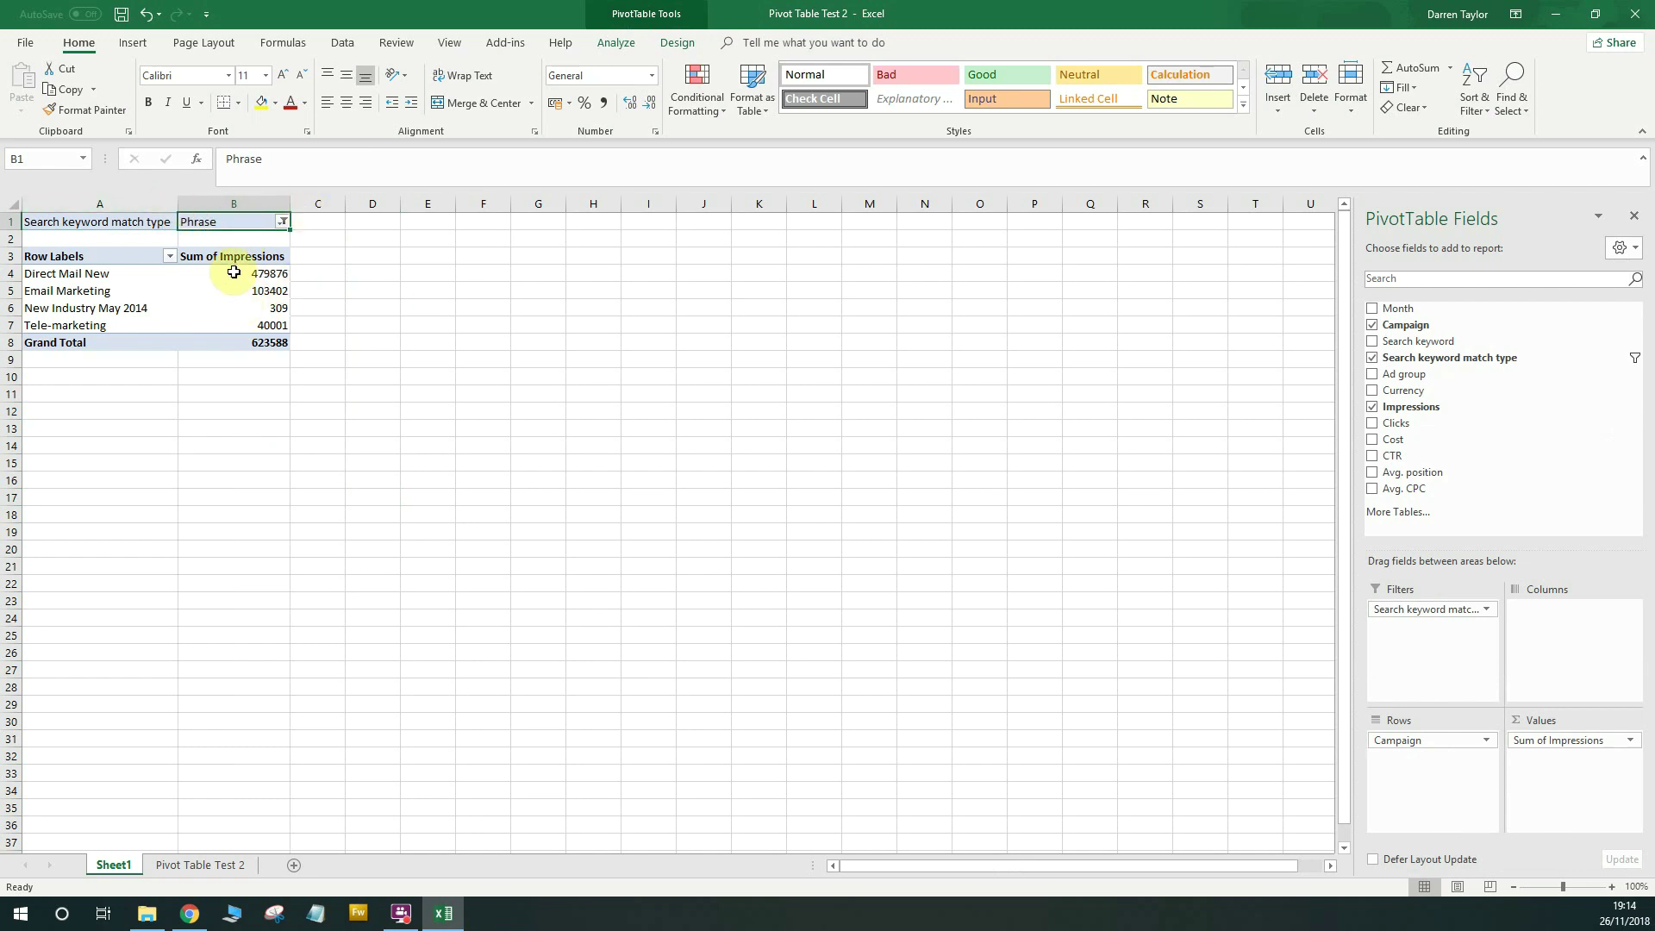
left_click_drag(233, 257, 239, 347)
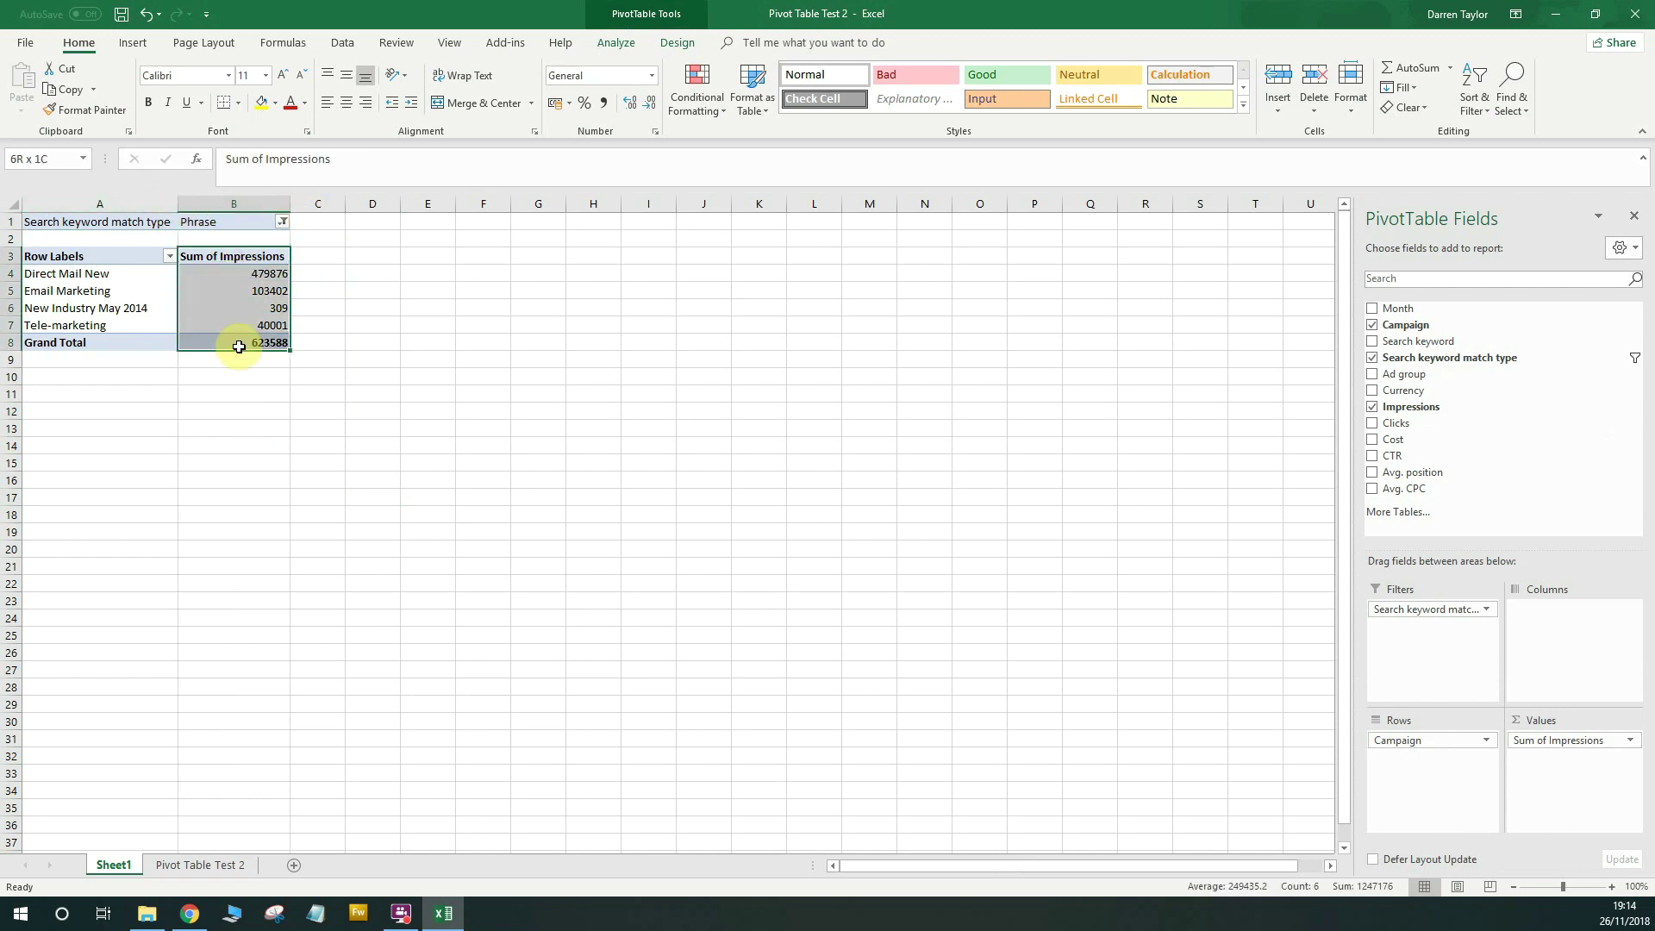
left_click(266, 274)
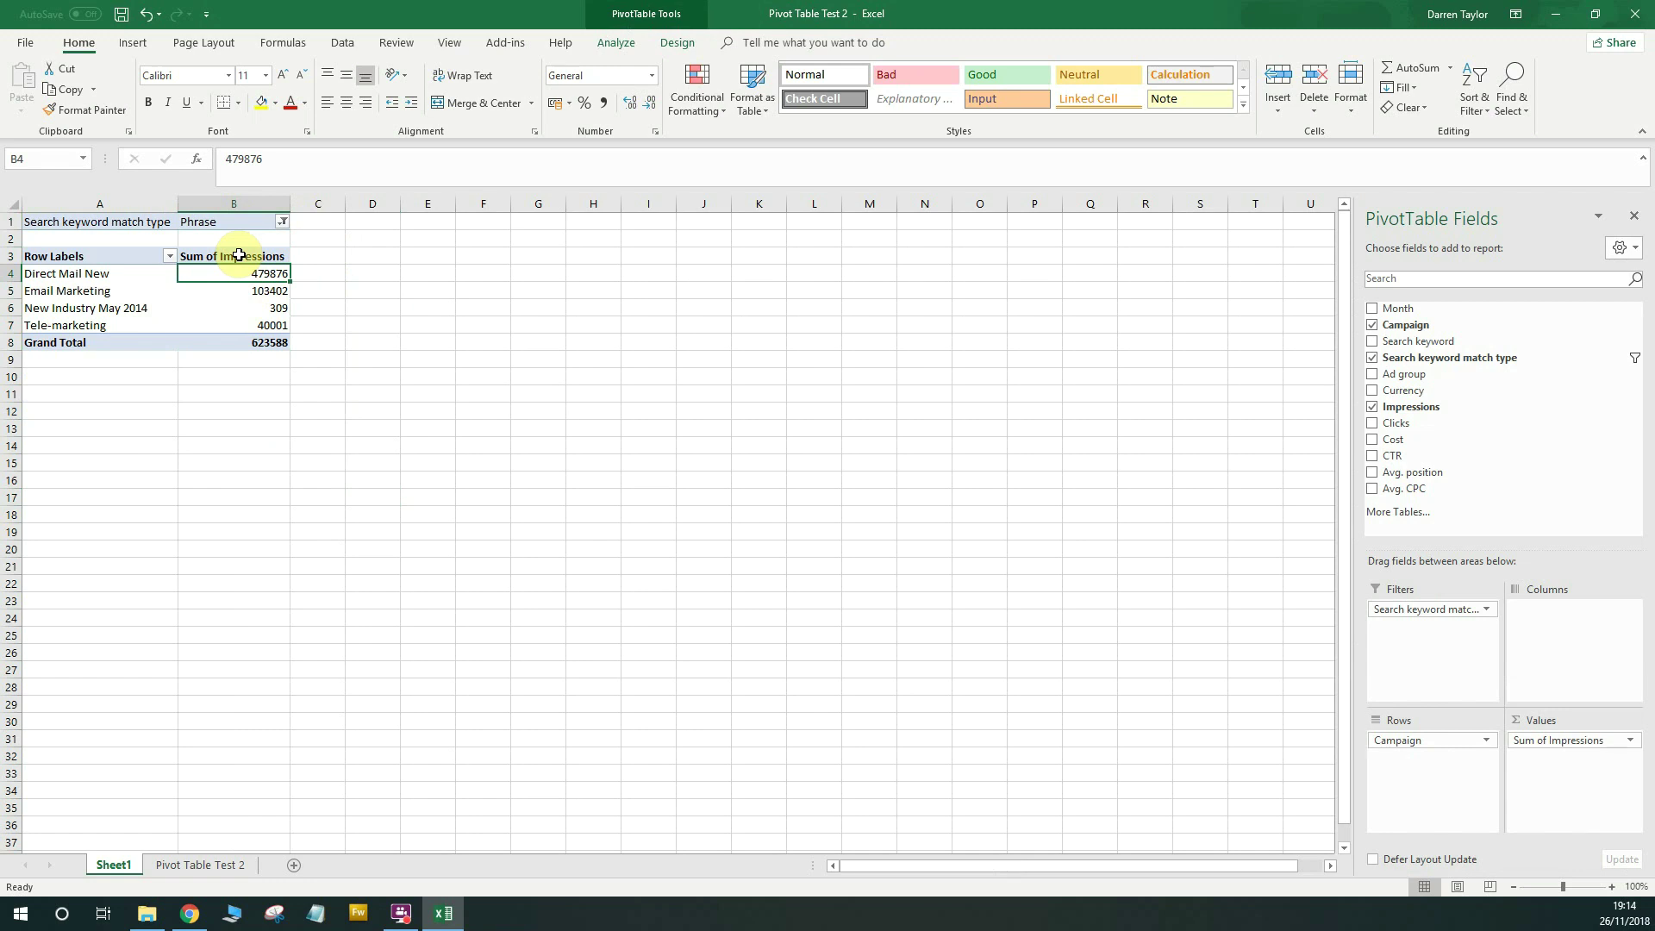
left_click_drag(254, 343, 81, 256)
left_click(229, 310)
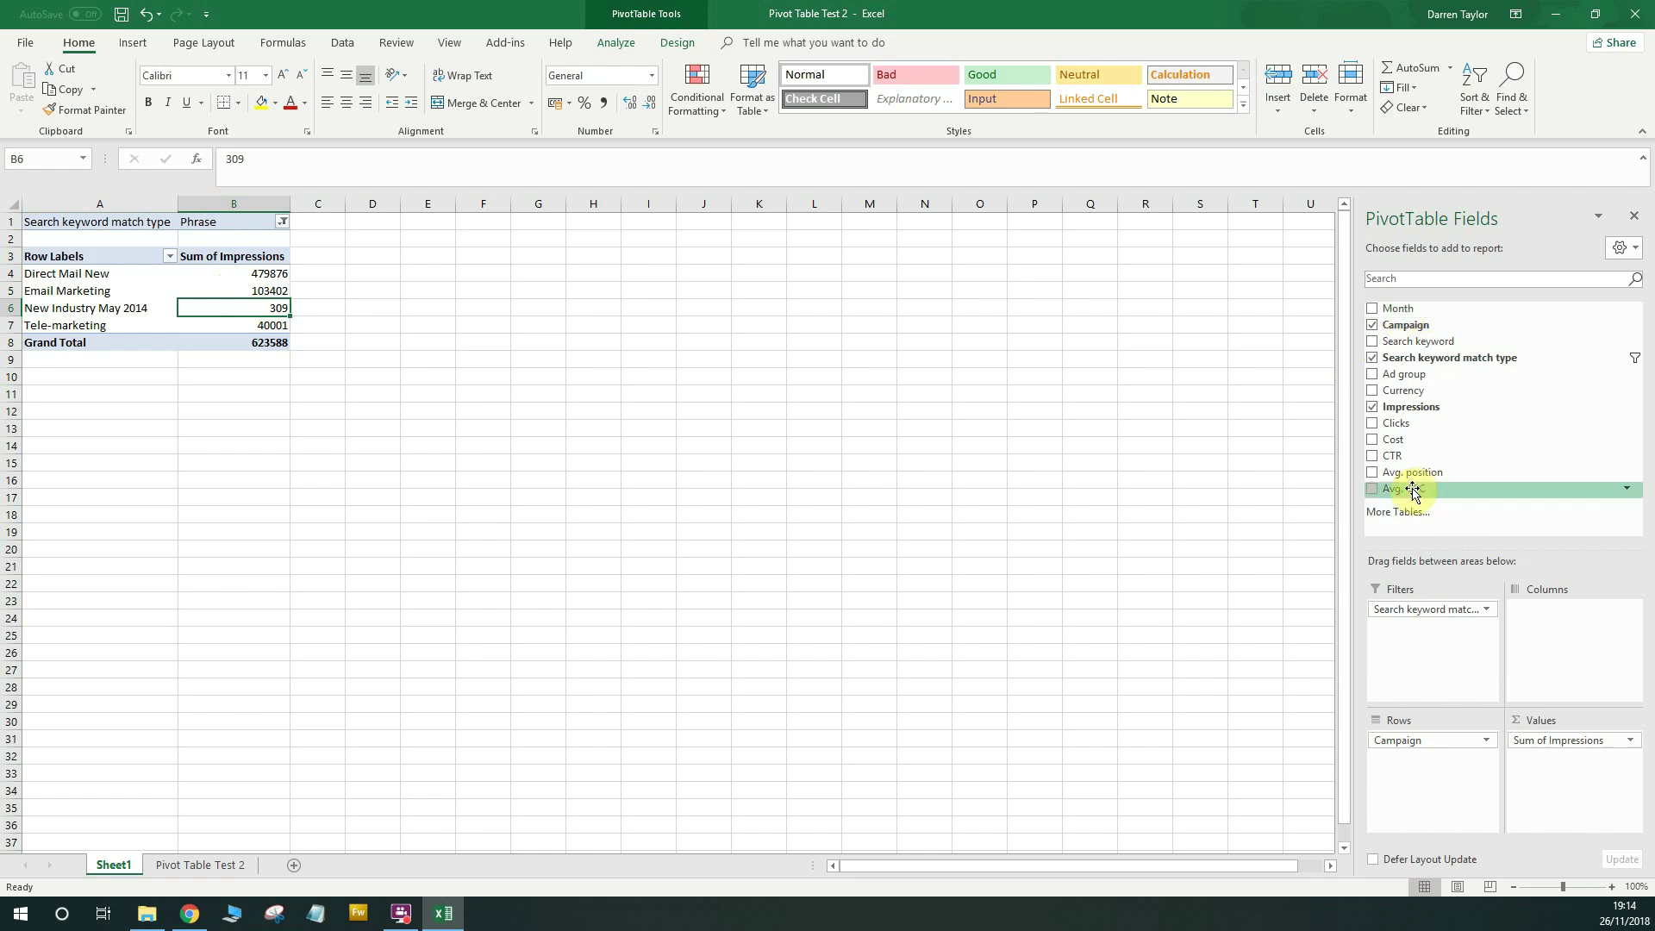
left_click_drag(1410, 488, 1549, 780)
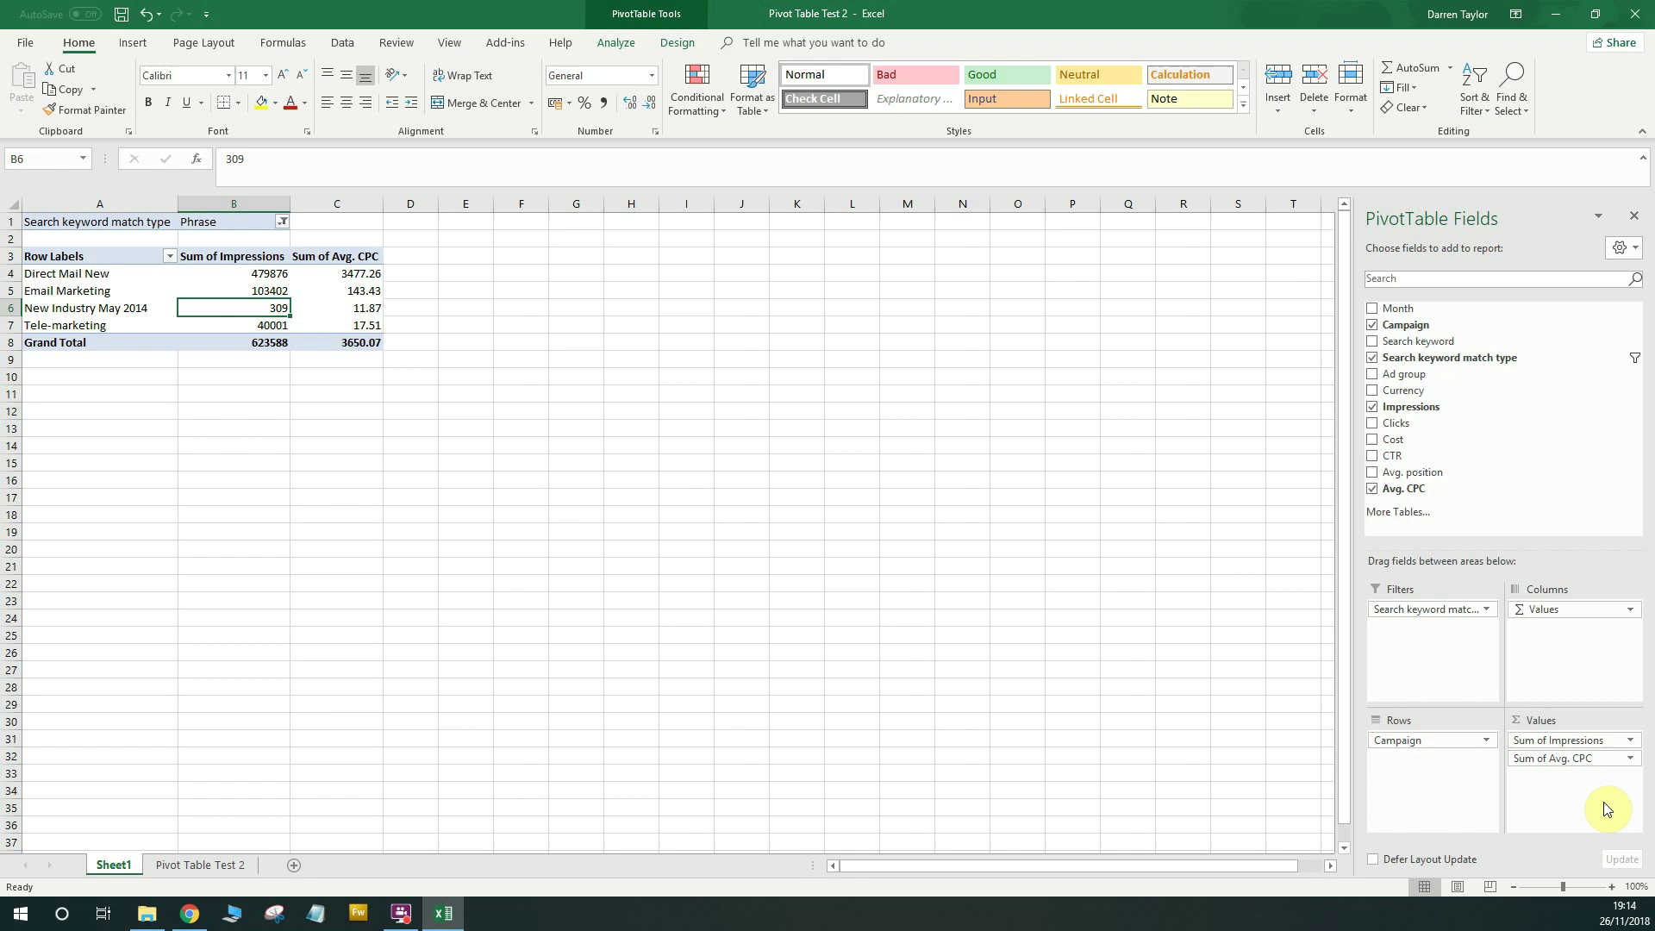
Review the new Sum of Avg. CPC values per campaign, totalling 3650.07, and open its field options.
left_click(358, 277)
left_click(355, 250)
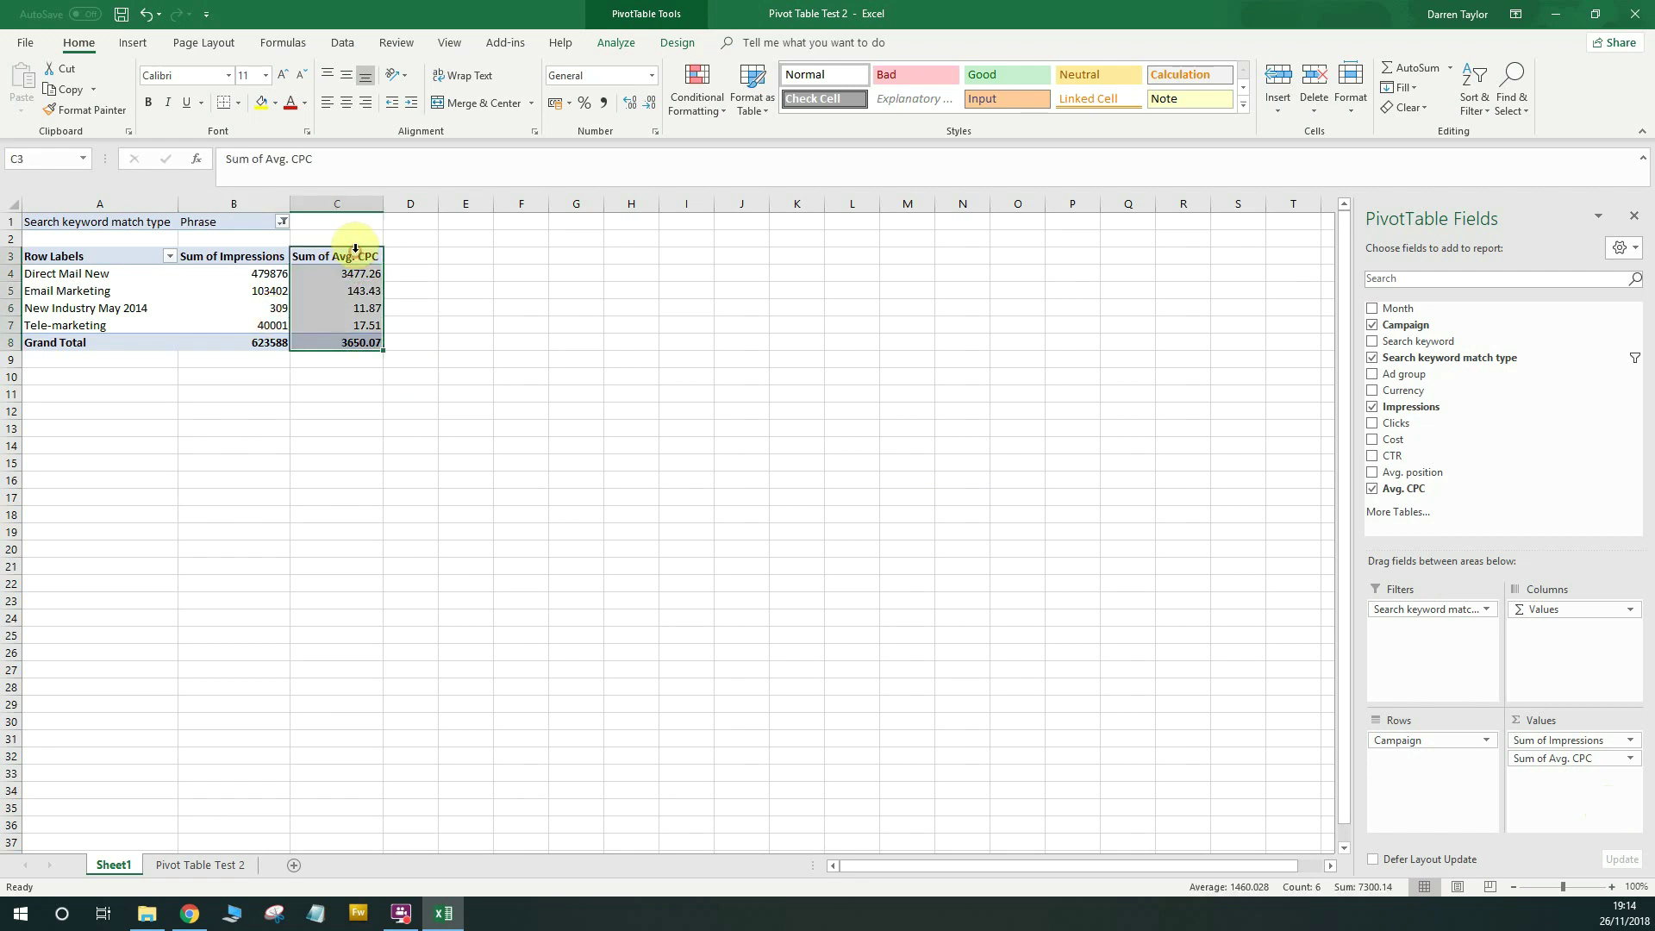
left_click(364, 295)
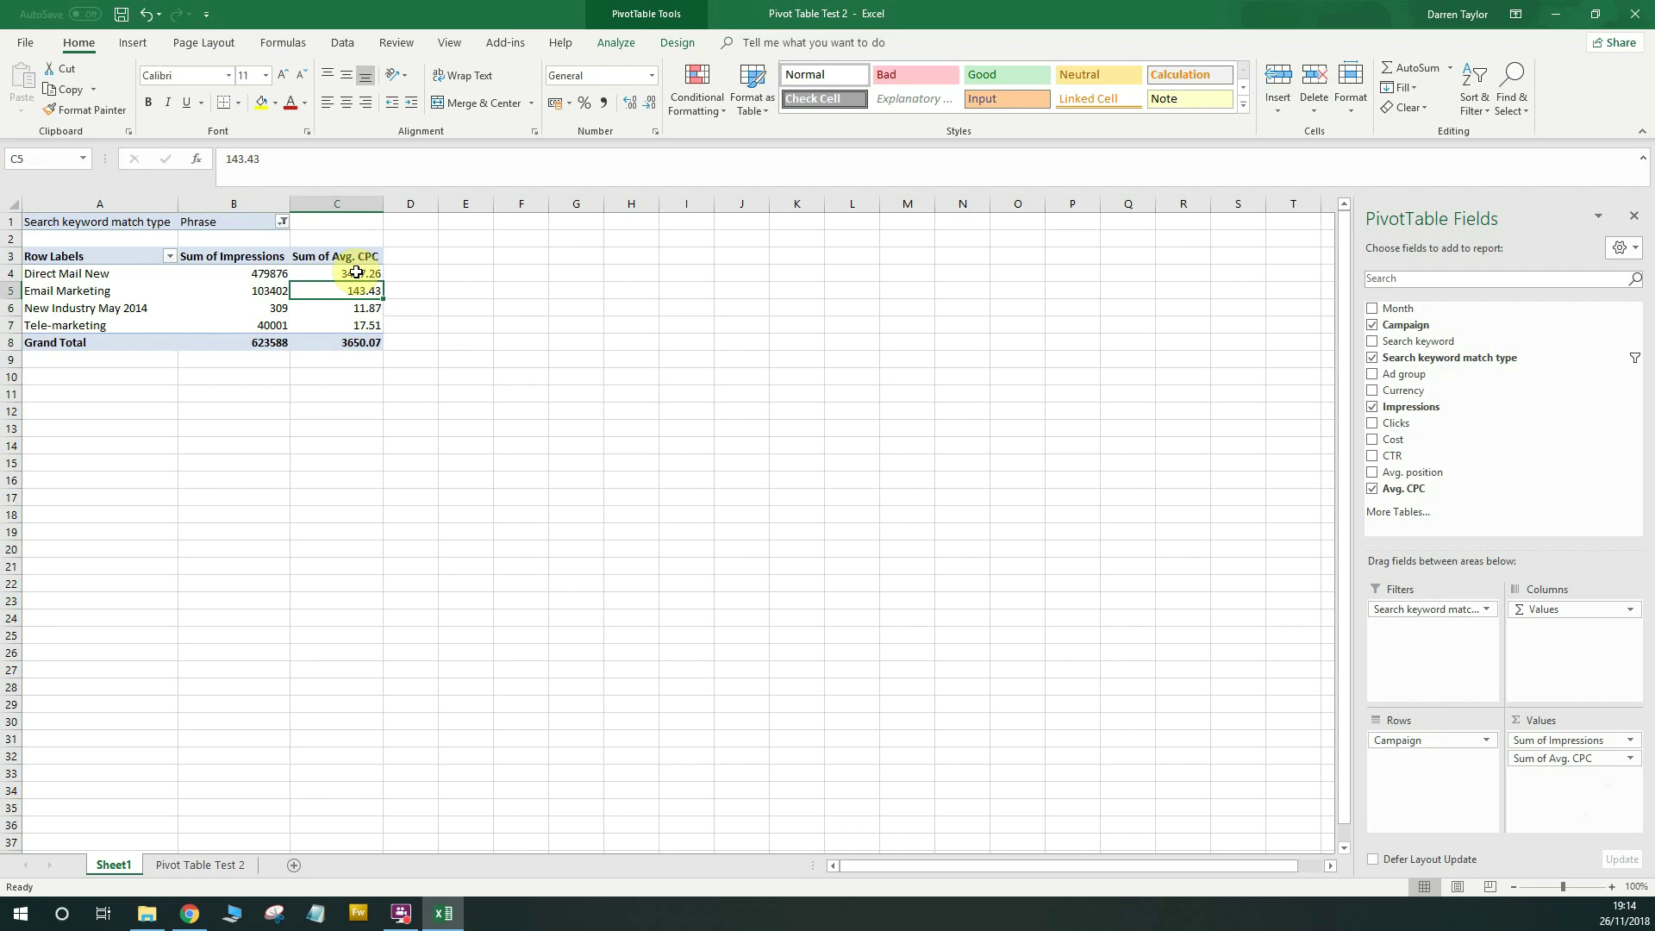
mouse_move(356, 273)
left_click_drag(356, 272, 363, 329)
left_click(308, 377)
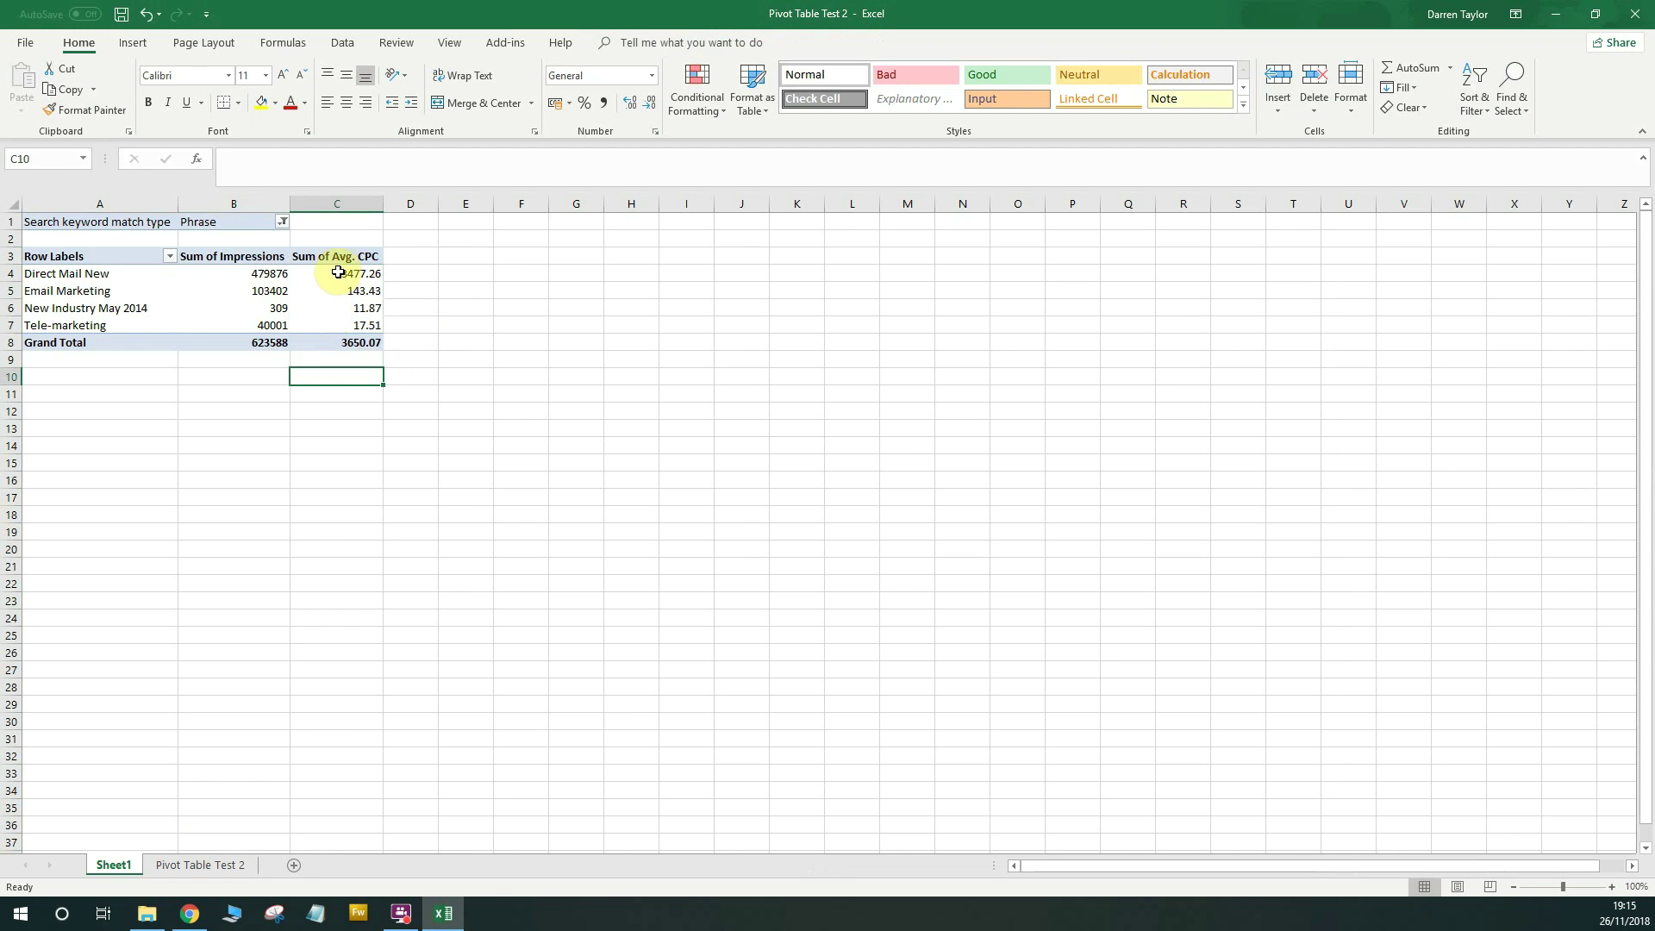
left_click_drag(338, 272, 342, 327)
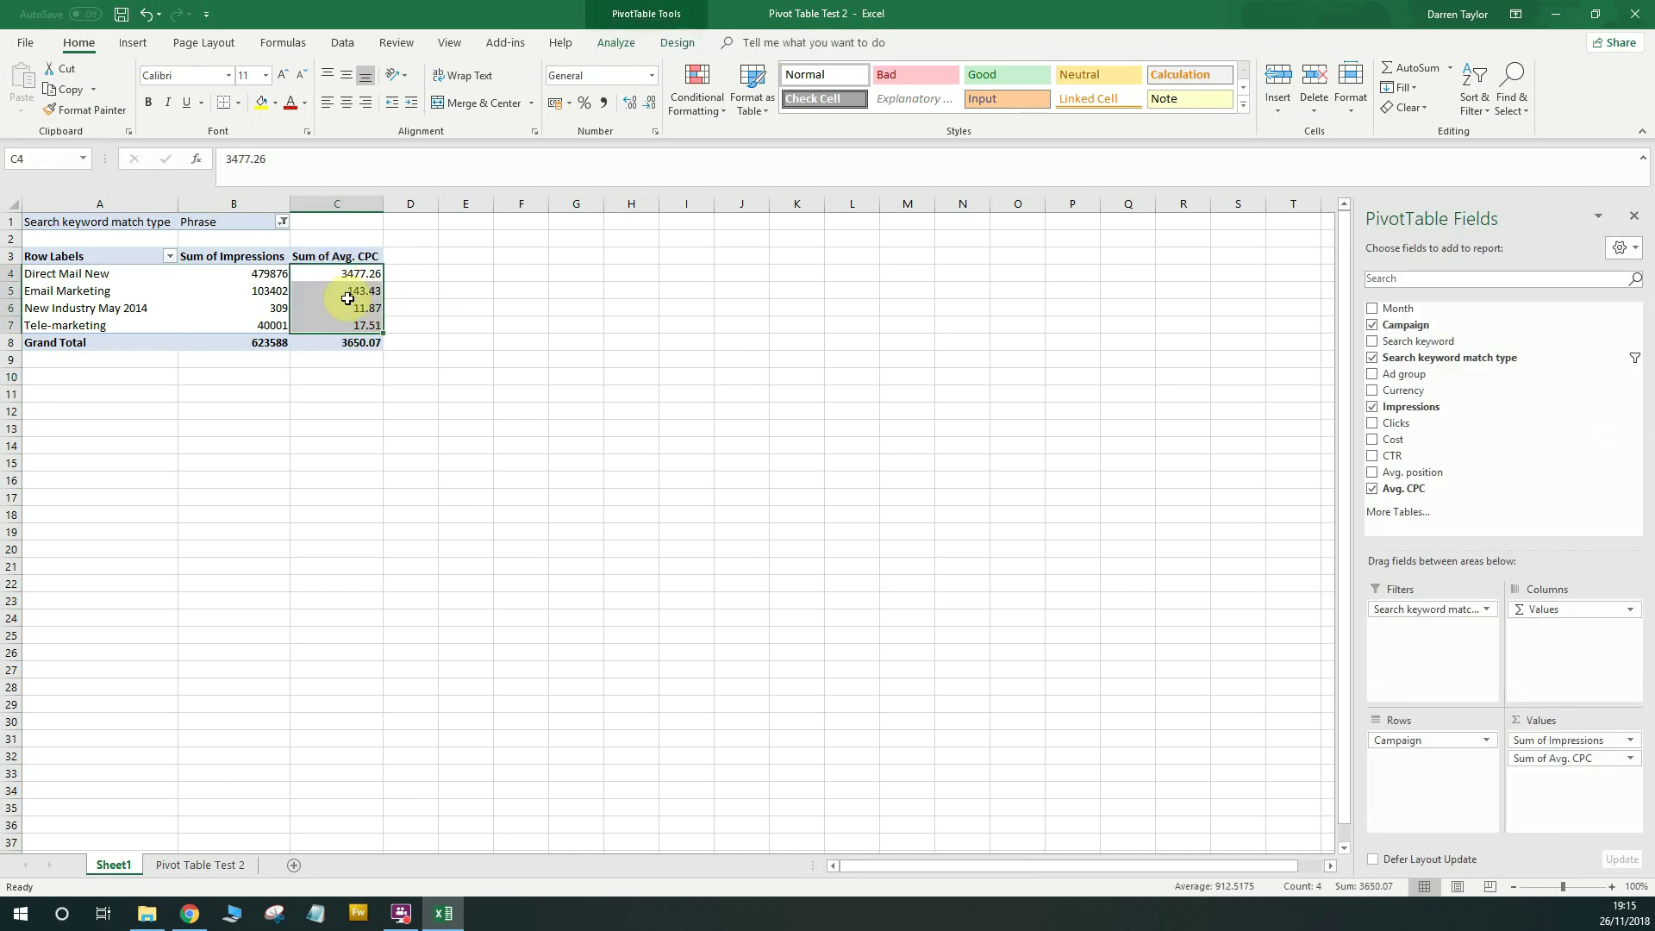
left_click(365, 273)
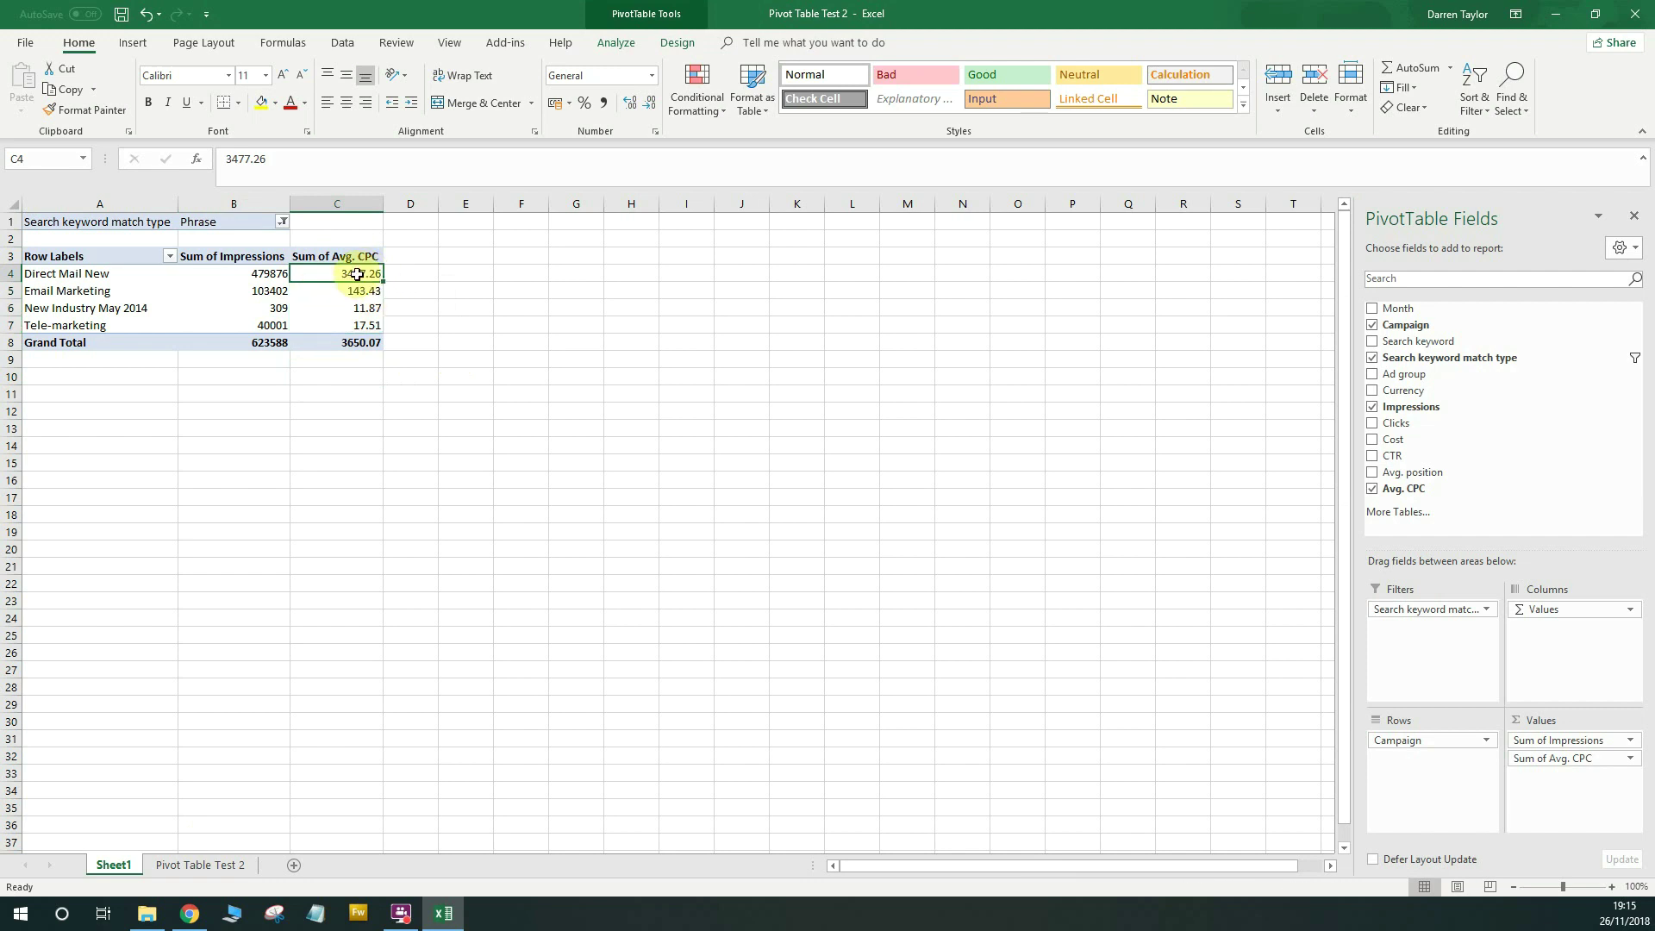
left_click_drag(101, 273, 367, 278)
left_click(360, 309)
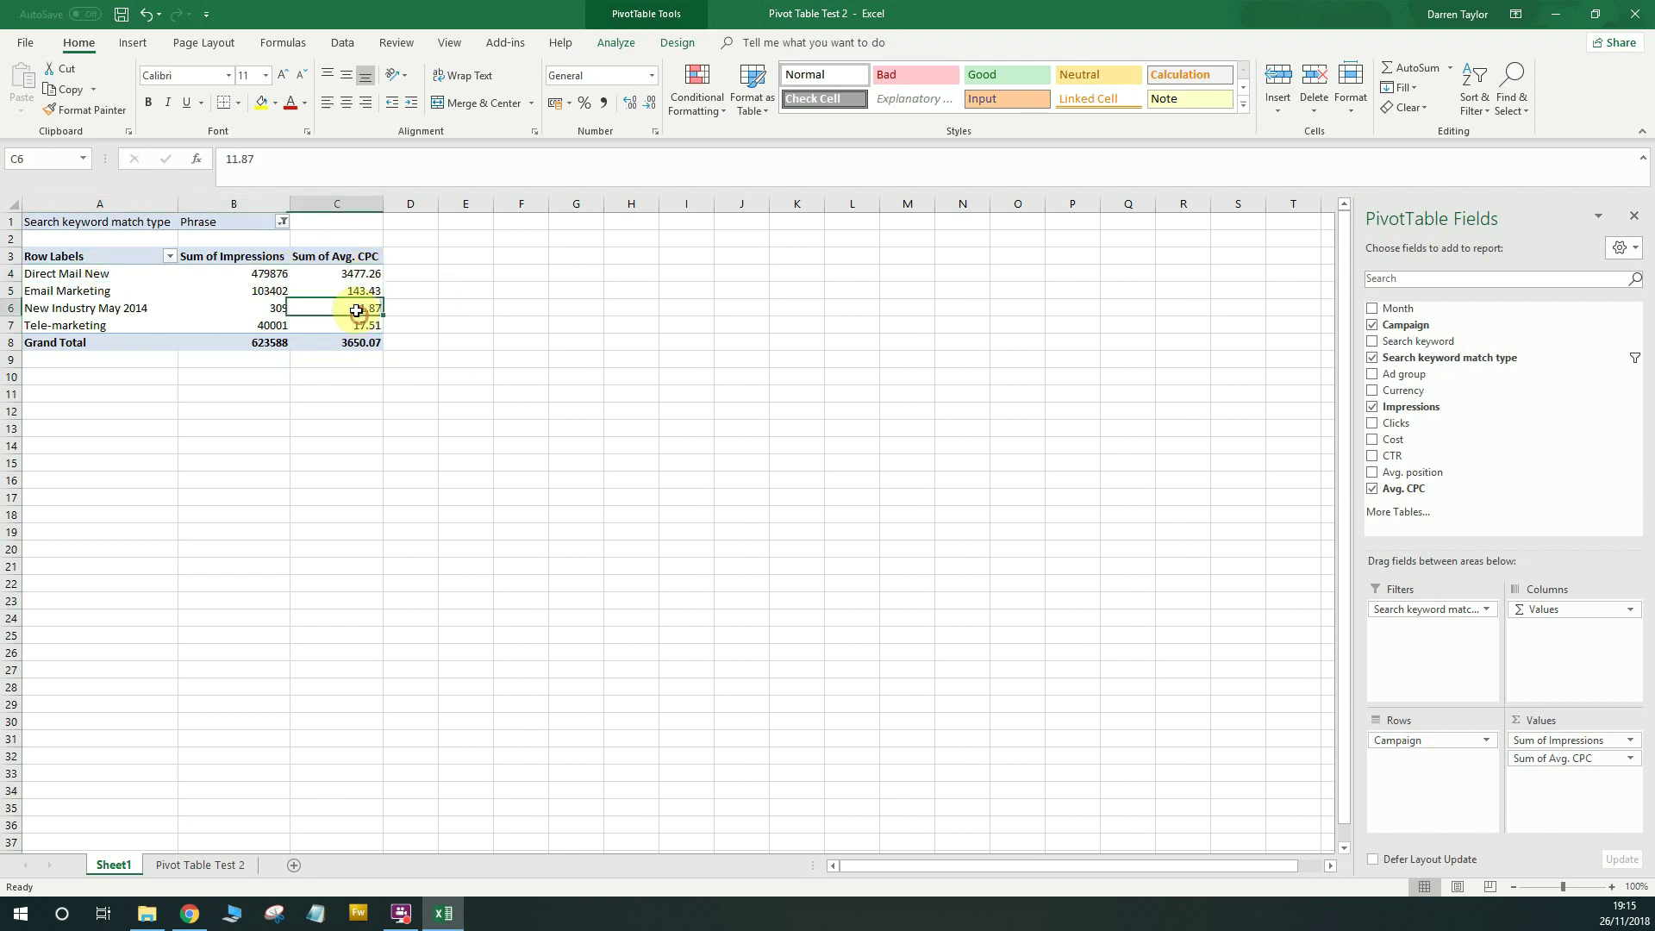
left_click(347, 272)
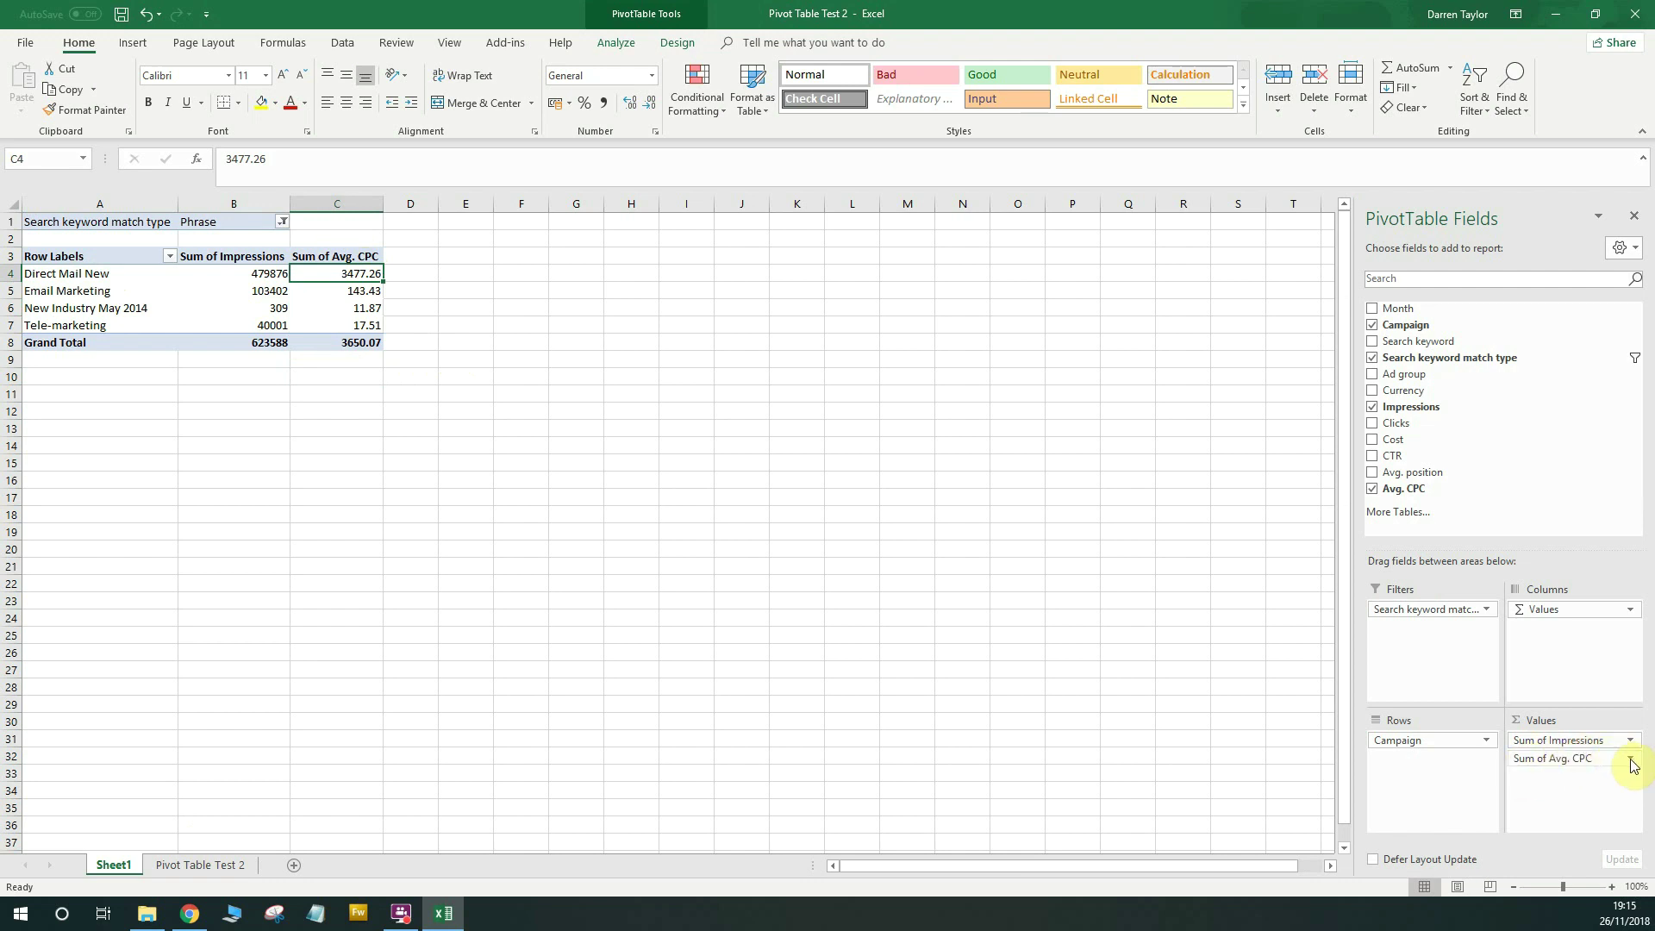
left_click(1630, 760)
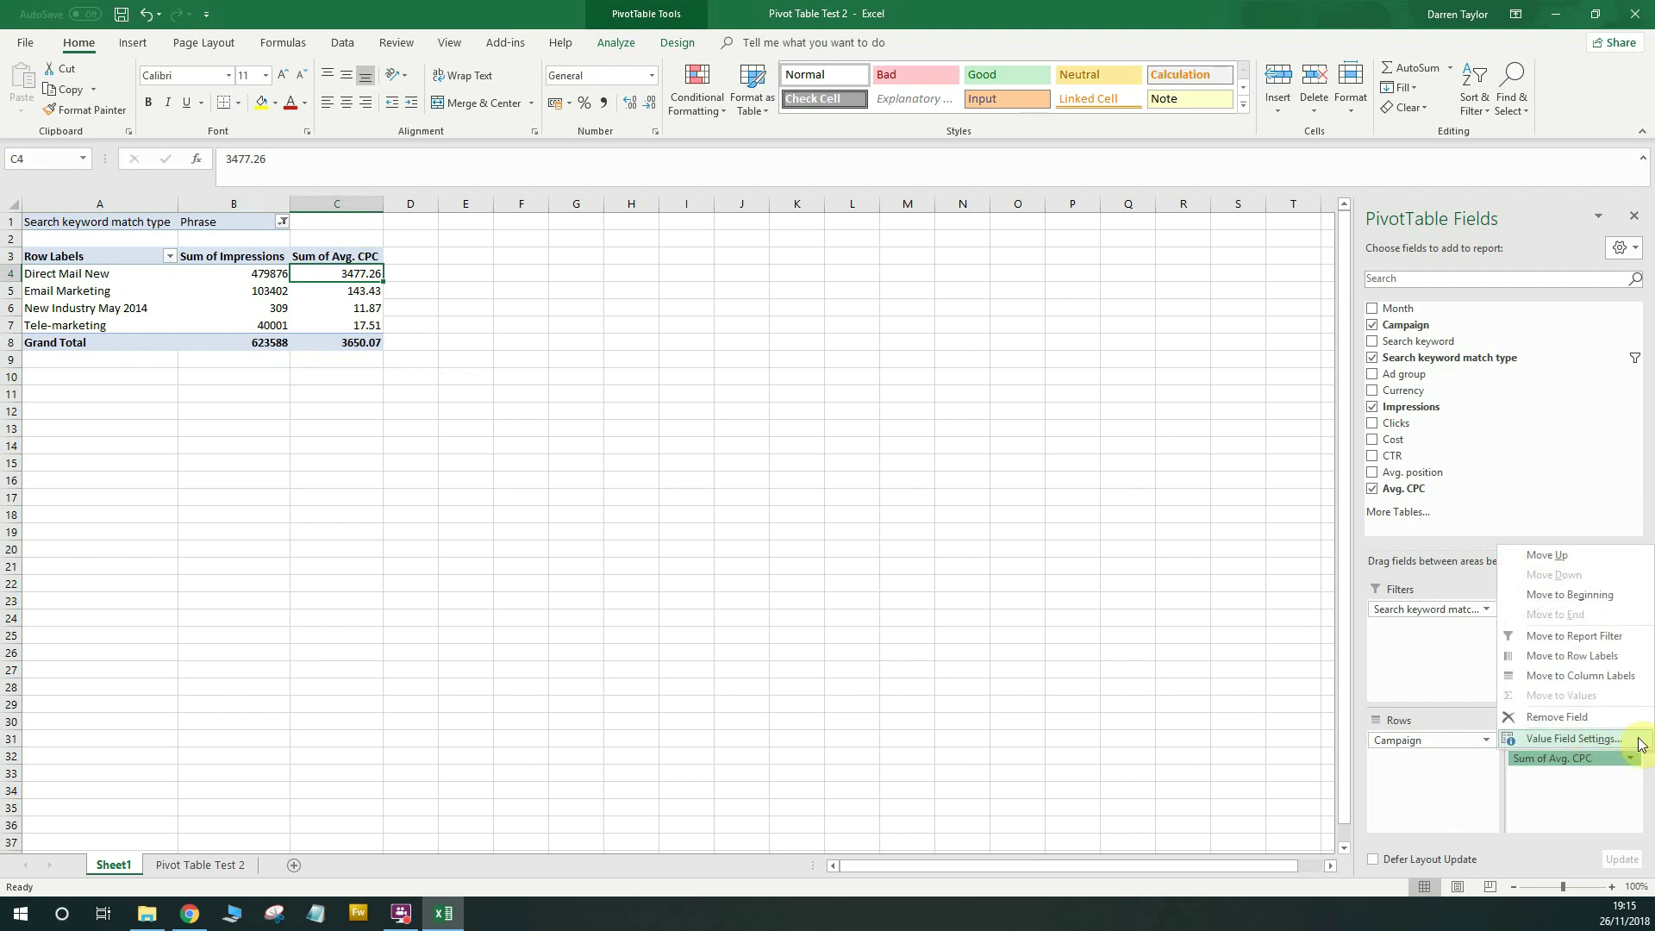
Summarize the Avg. CPC value field as Average instead of Sum.
left_click(1633, 739)
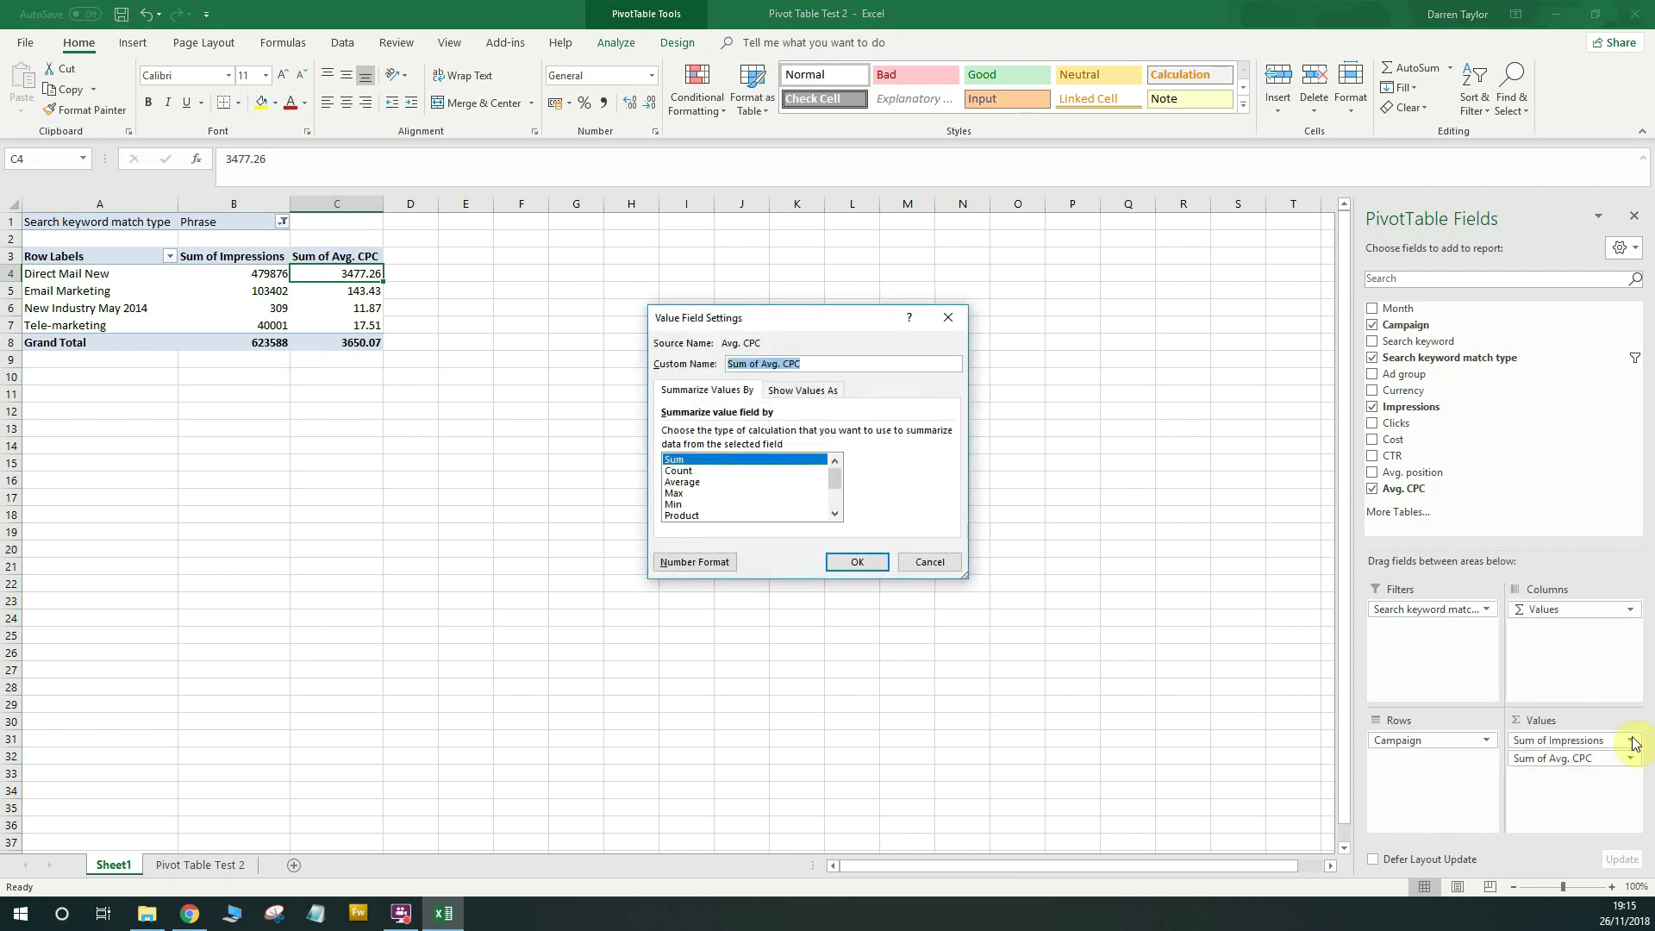
left_click(696, 470)
left_click(707, 482)
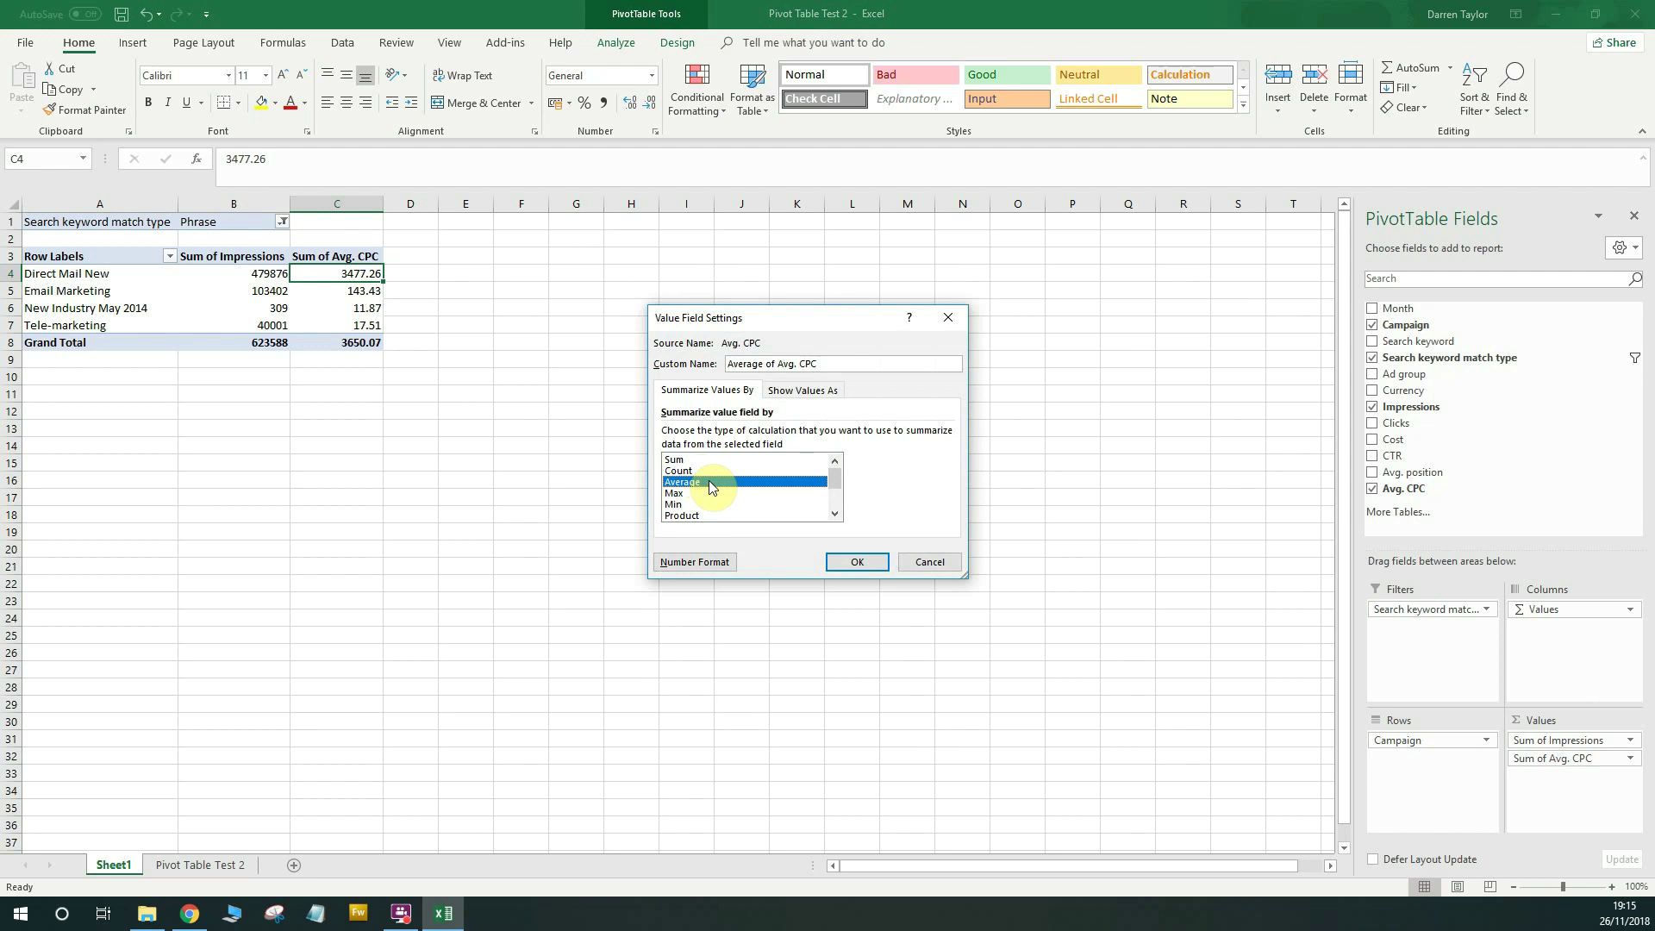
left_click(866, 567)
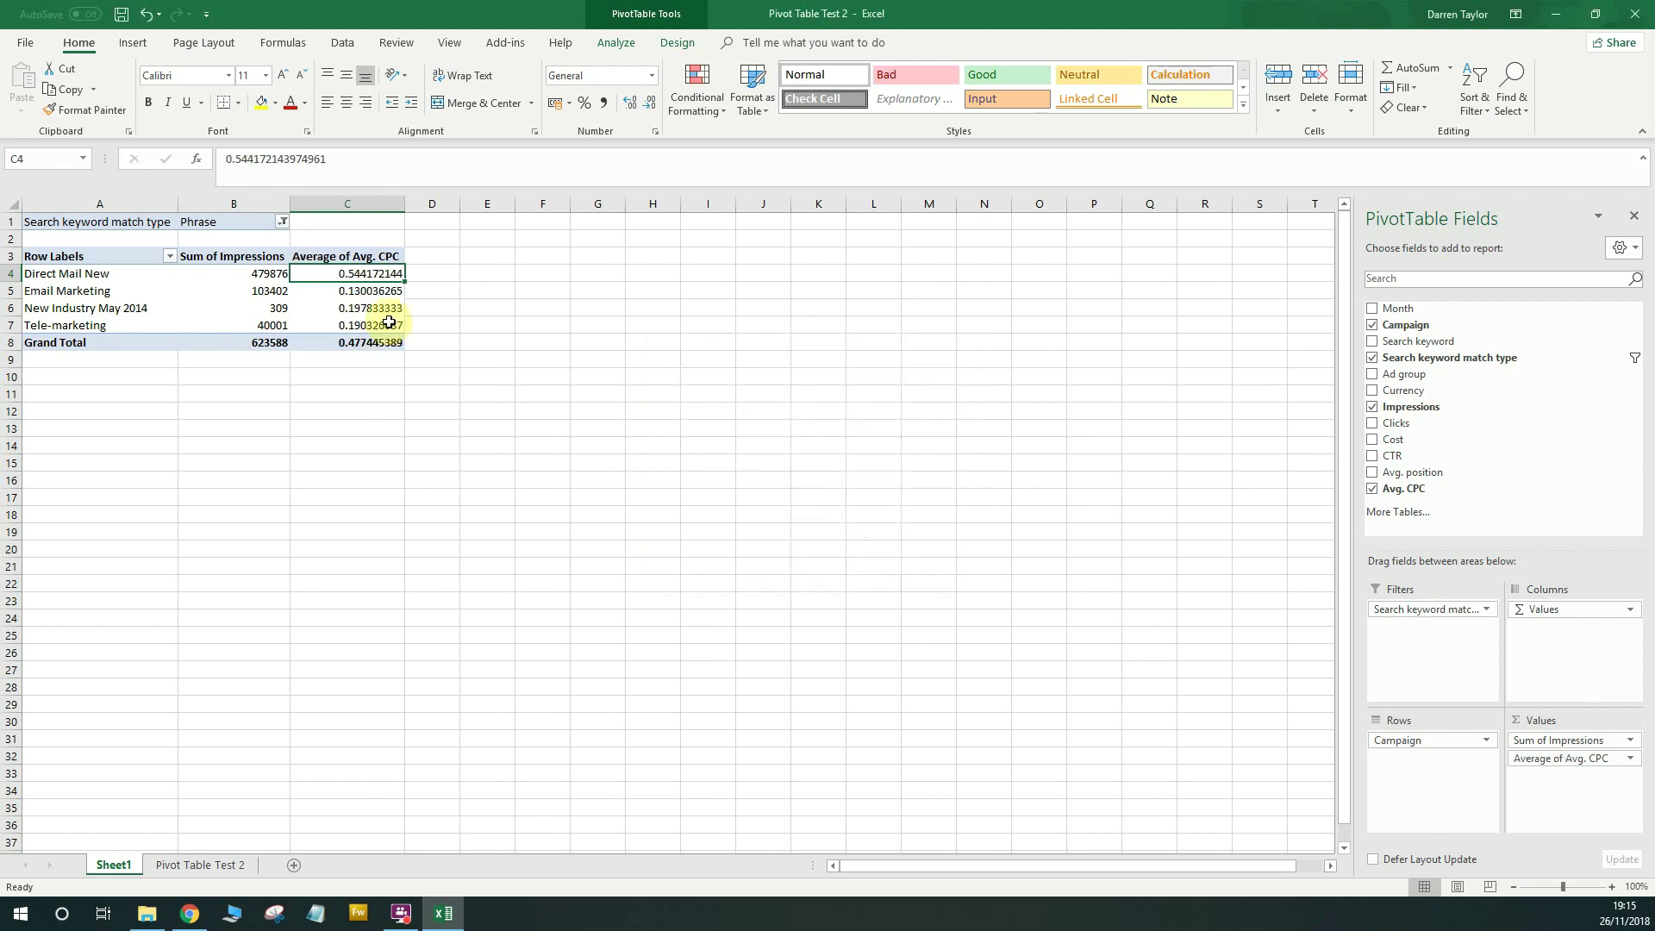
Round the CPC averages to two decimals (0.54, 0.13, 0.20, 0.19, total 0.48).
left_click(365, 293)
mouse_move(369, 270)
left_mouse_down()
mouse_move(362, 326)
mouse_move(394, 296)
mouse_move(384, 267)
left_mouse_up()
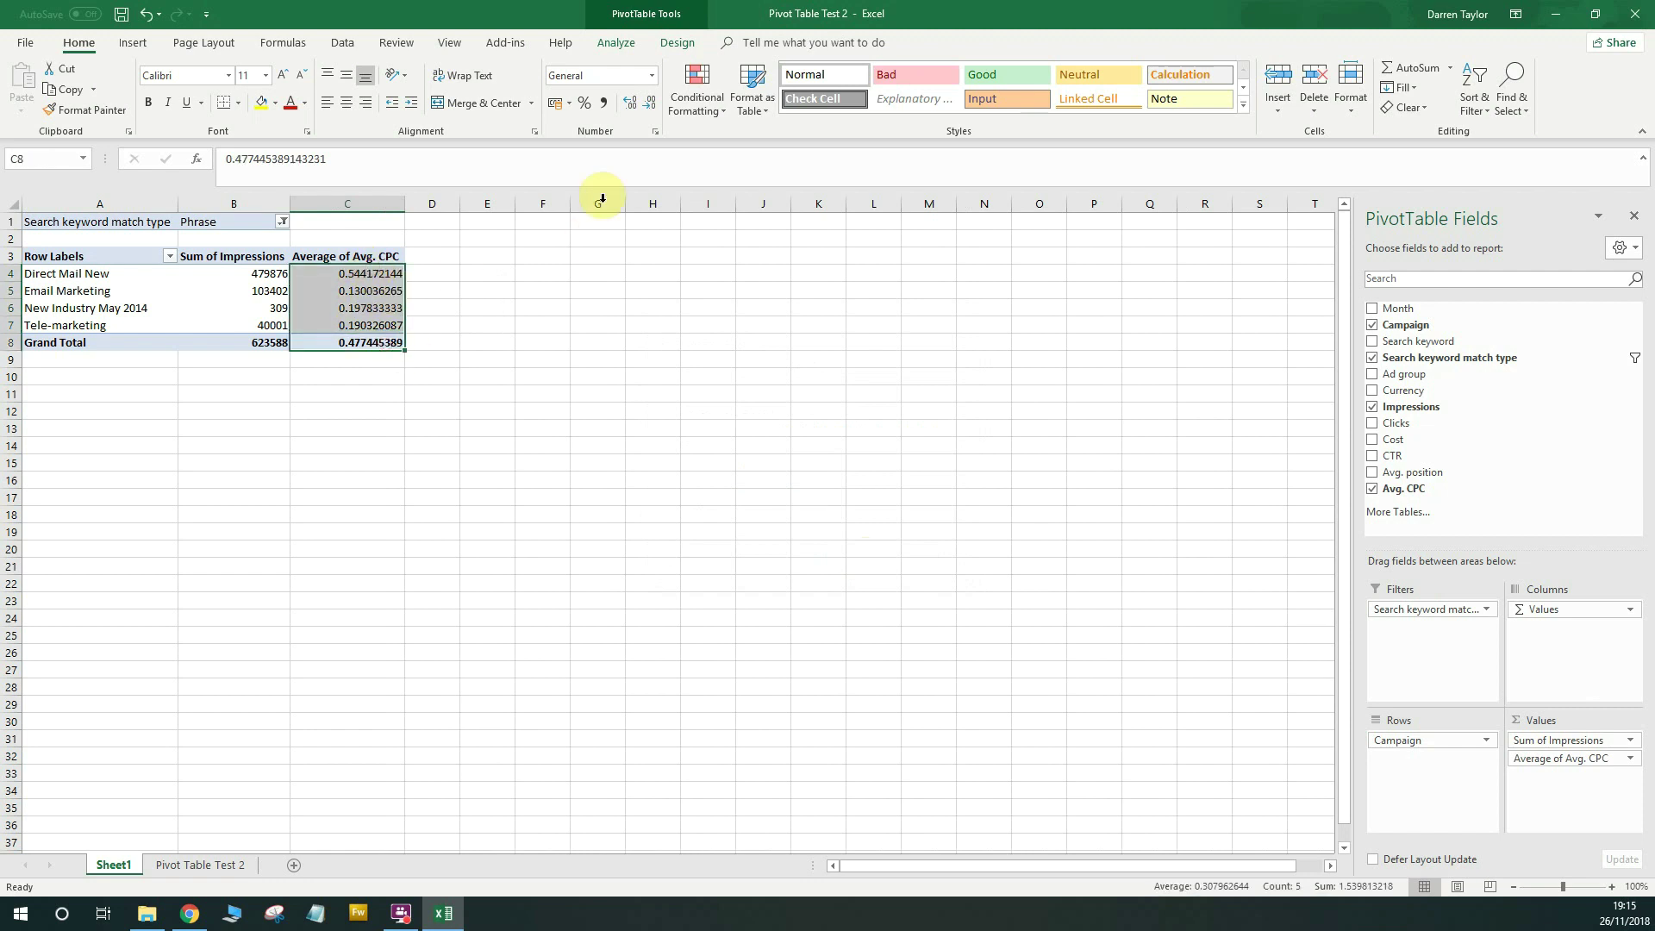
left_click(632, 103)
left_click(652, 104)
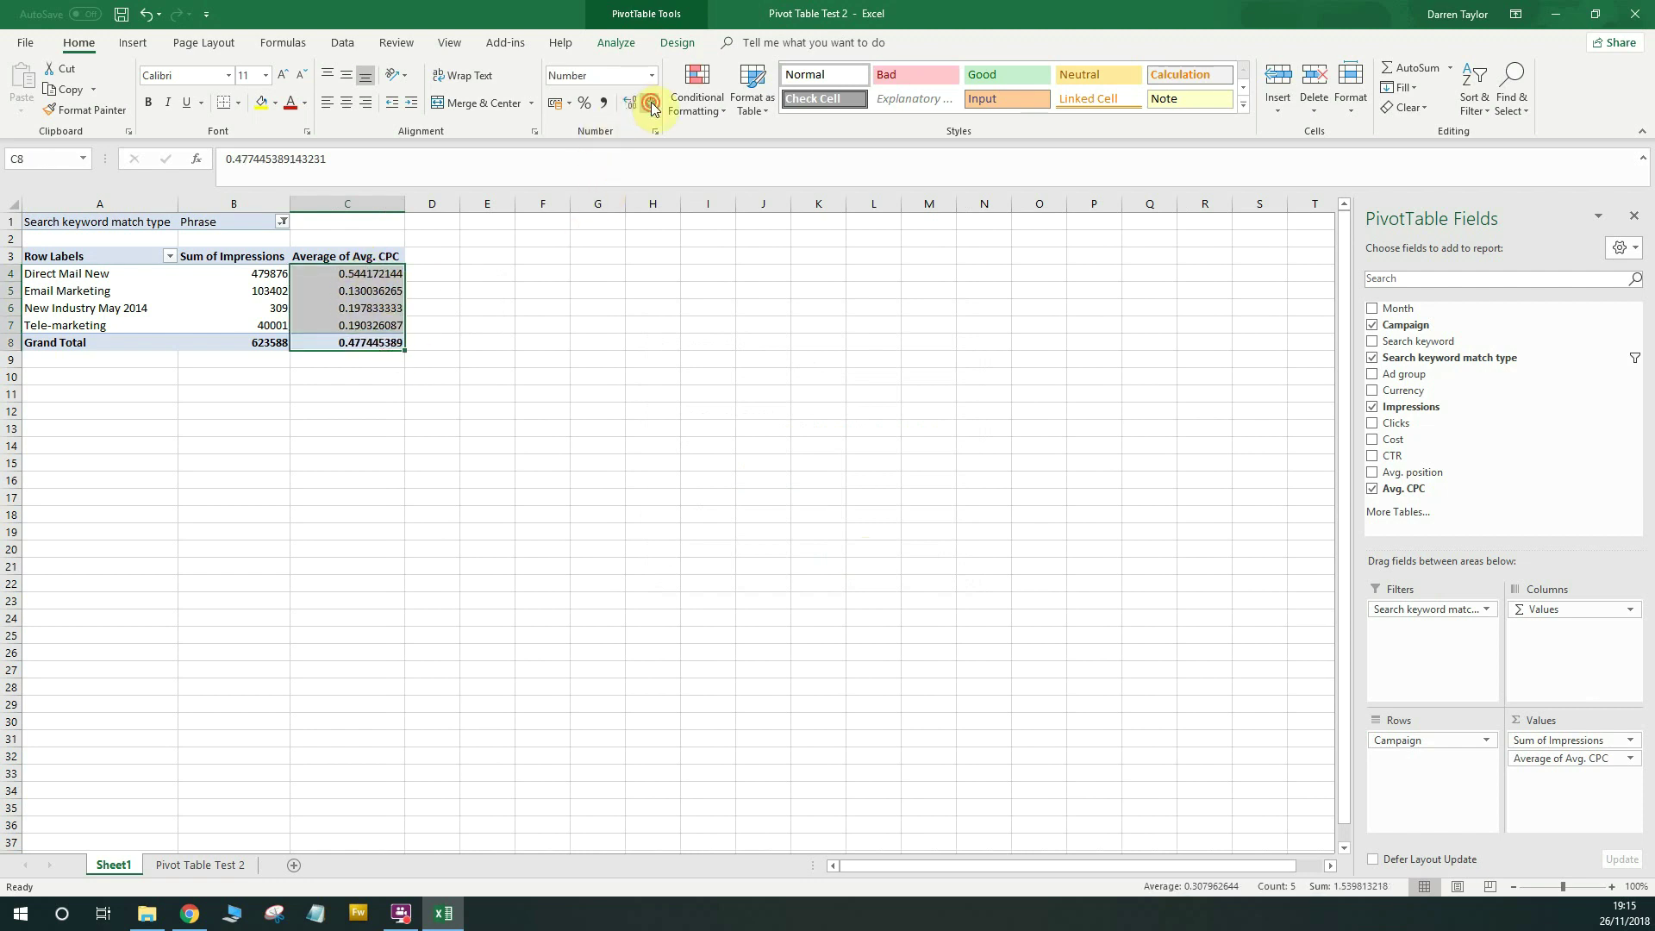
left_click(652, 103)
left_click(651, 104)
left_click(652, 103)
left_click(652, 103)
left_click(651, 103)
left_click(652, 104)
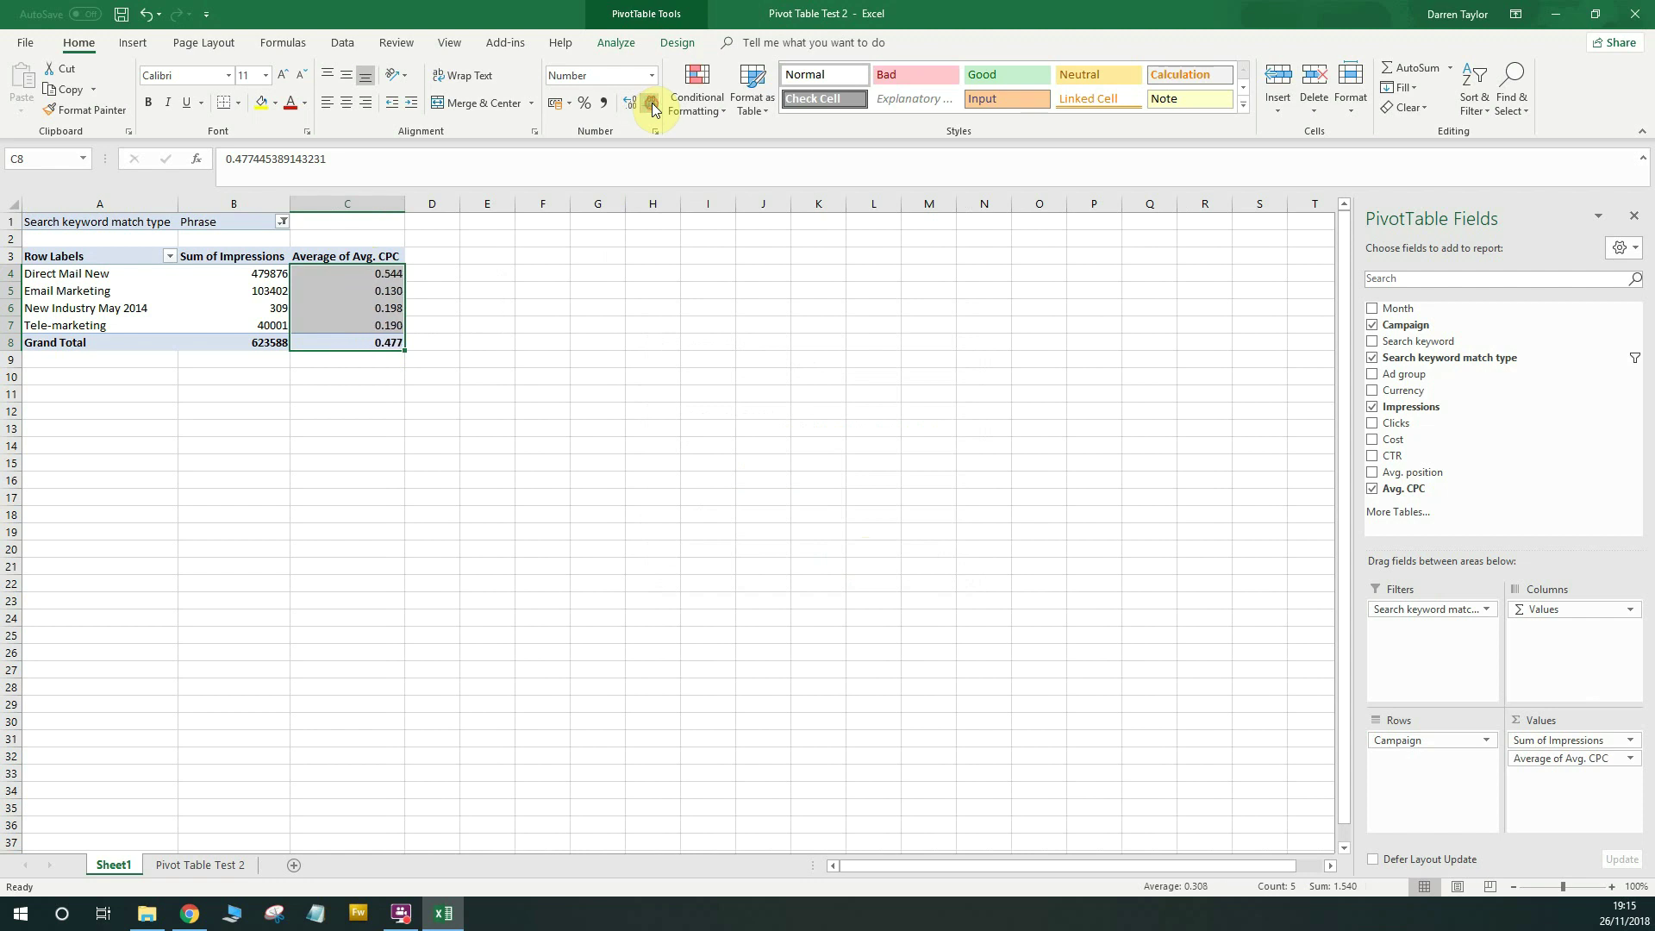
left_click(651, 103)
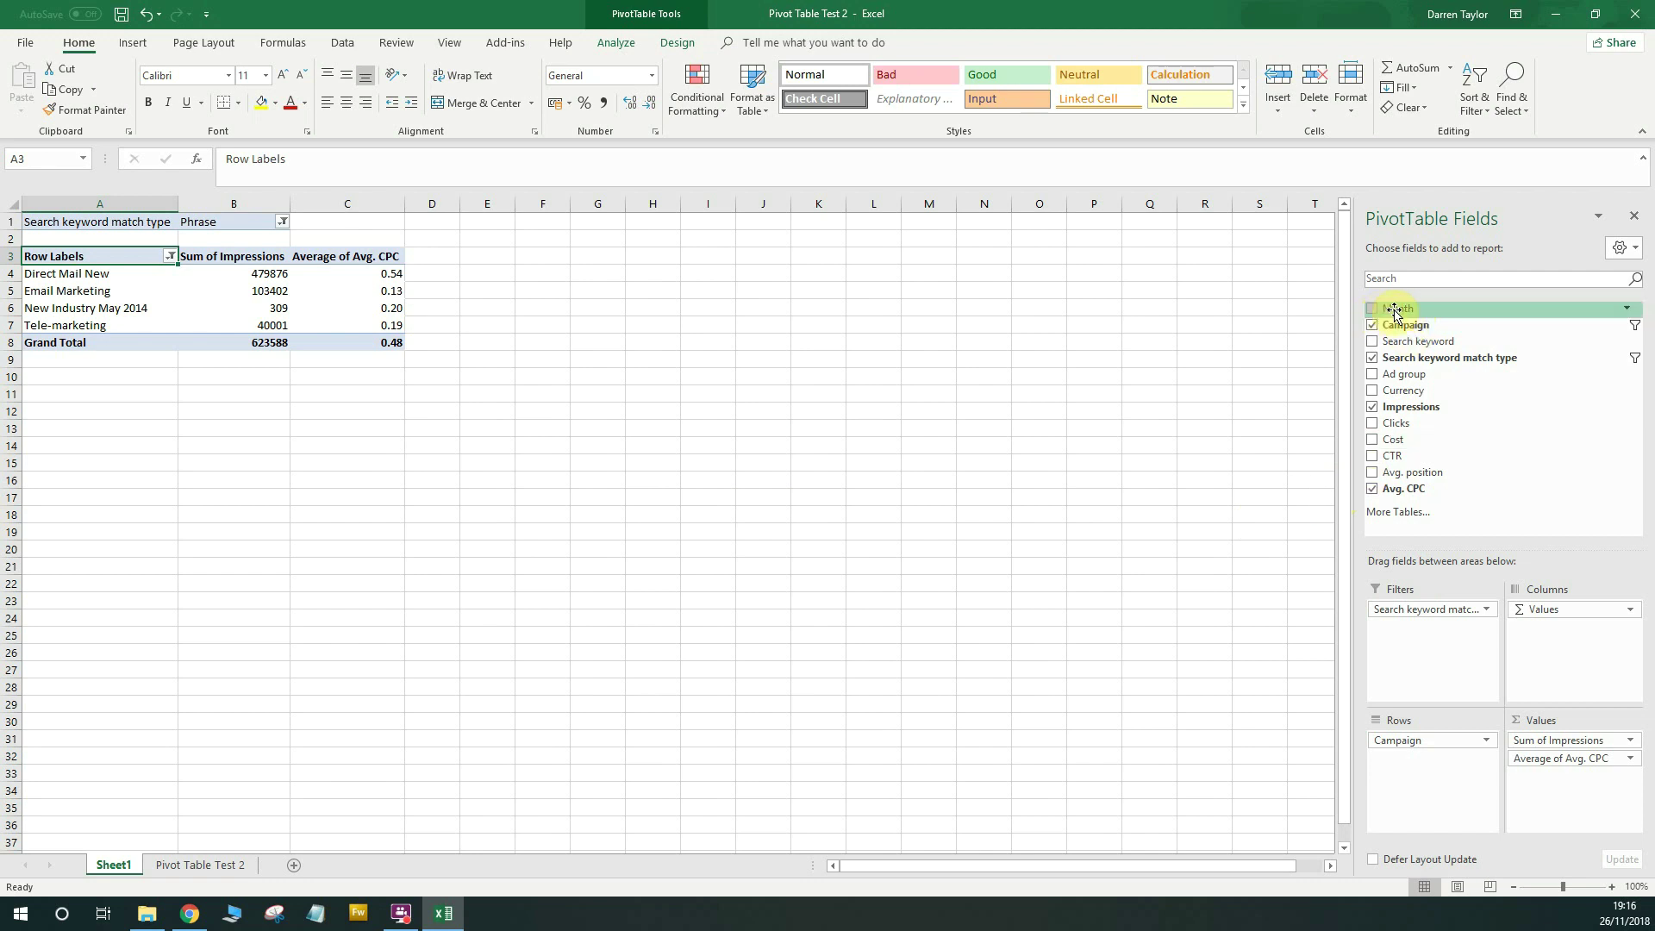
Nest Years and Month under Campaign in the pivot rows, removing Quarters.
left_click_drag(1394, 312, 1412, 737)
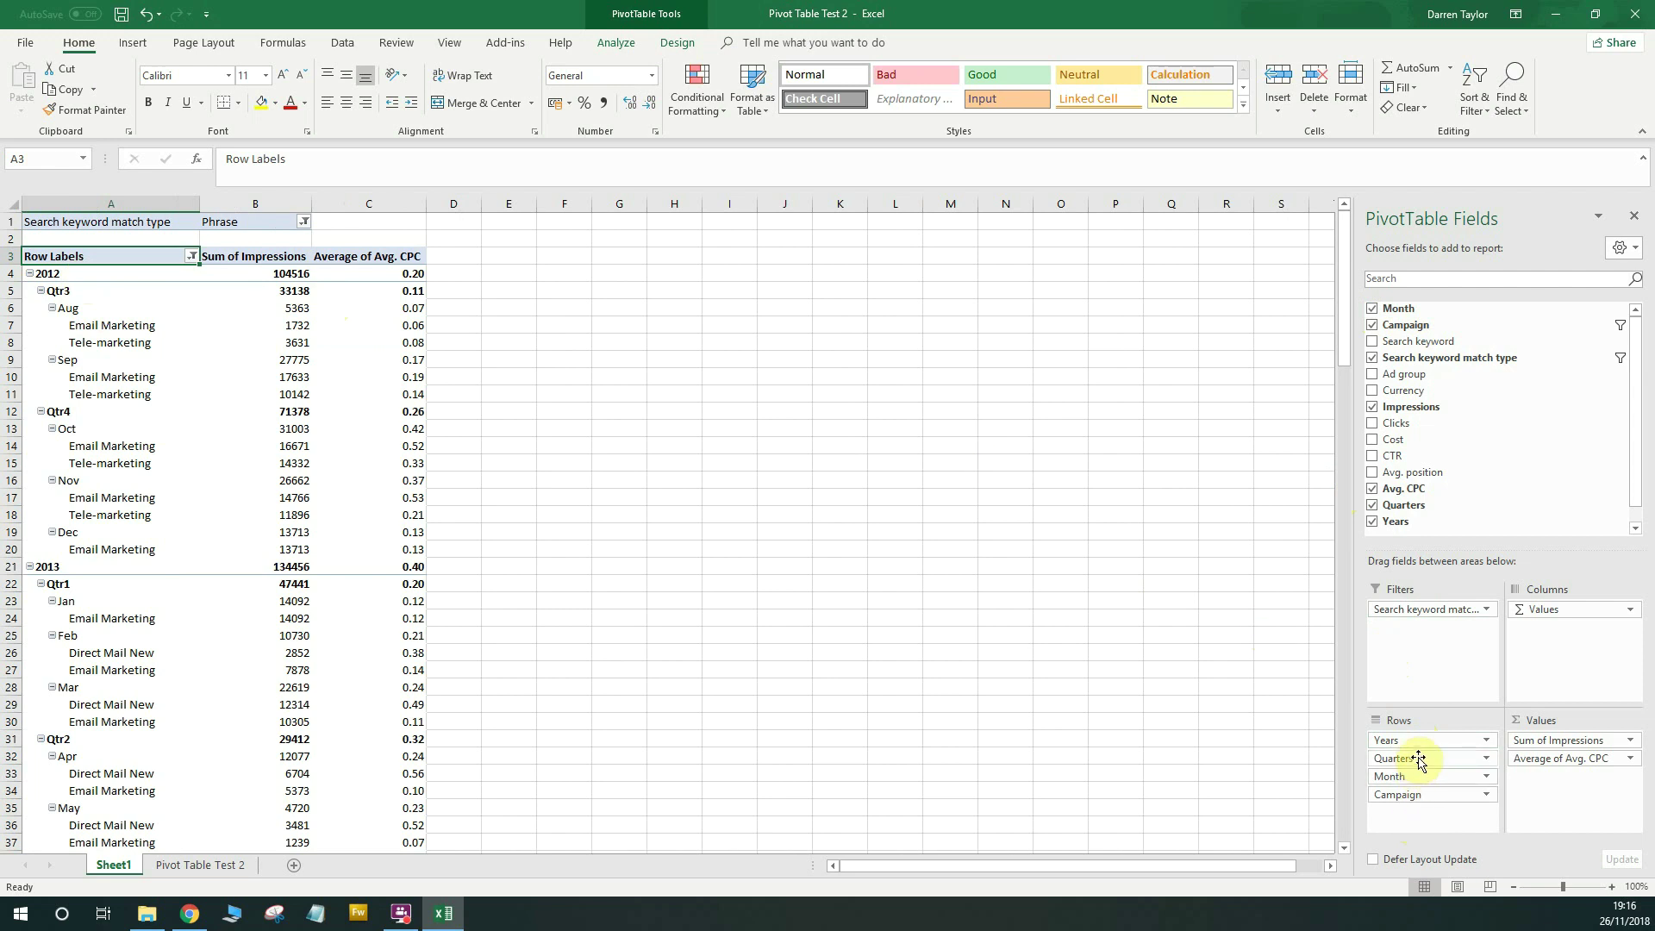
left_click_drag(1424, 762, 1475, 438)
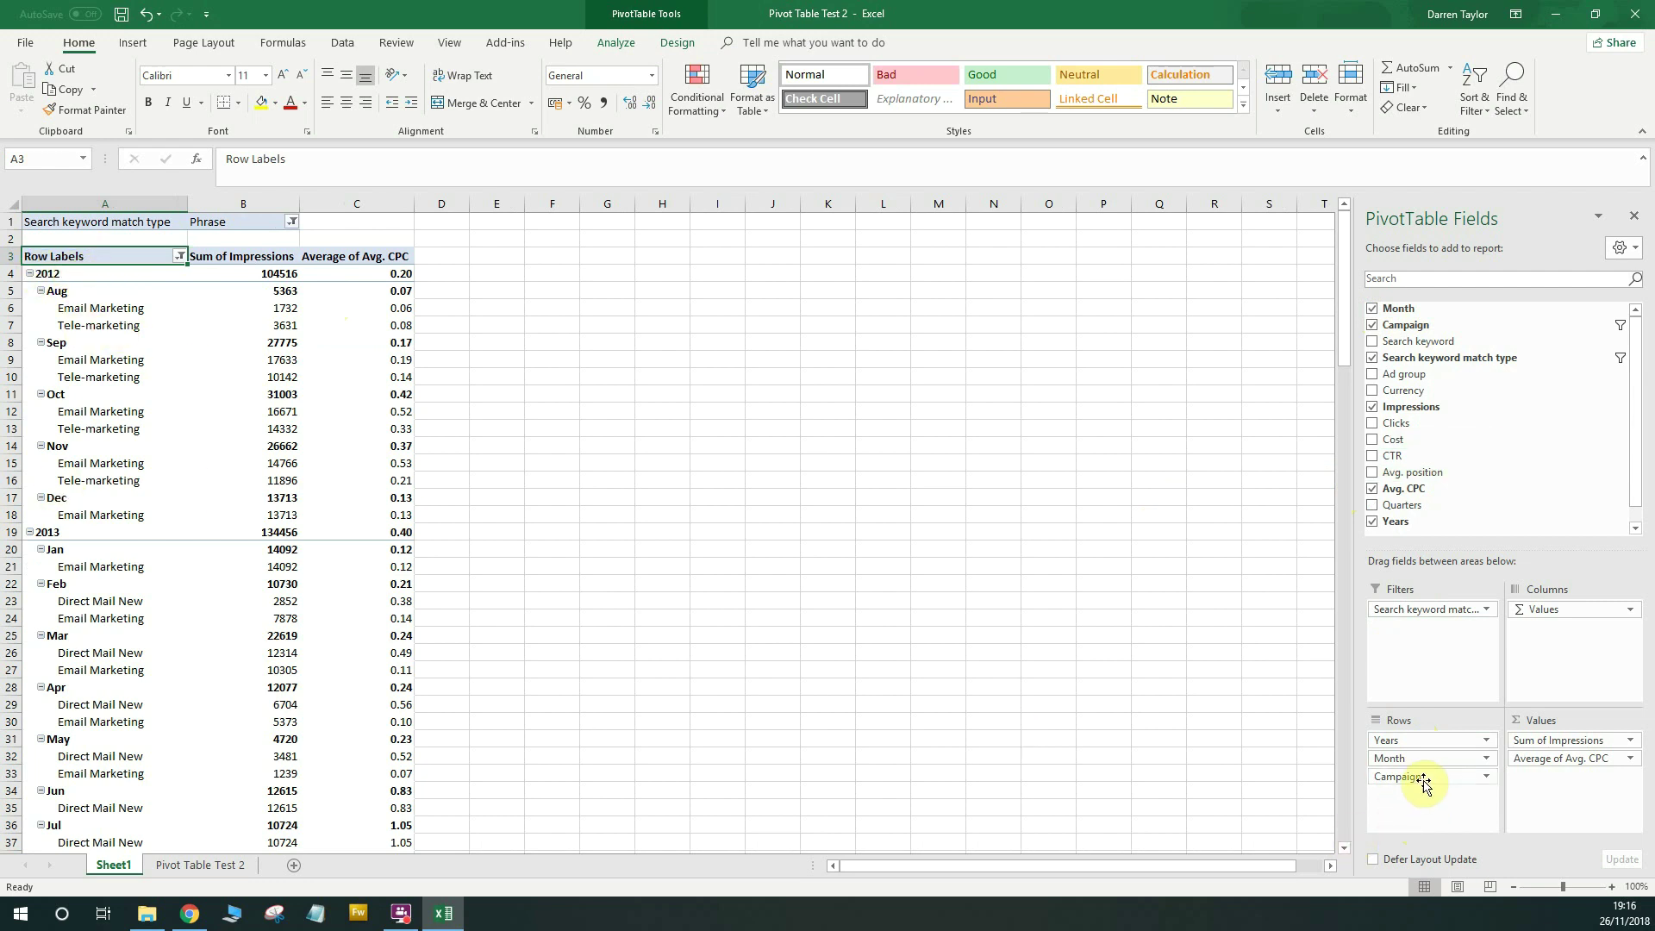
left_click_drag(1424, 776, 1408, 739)
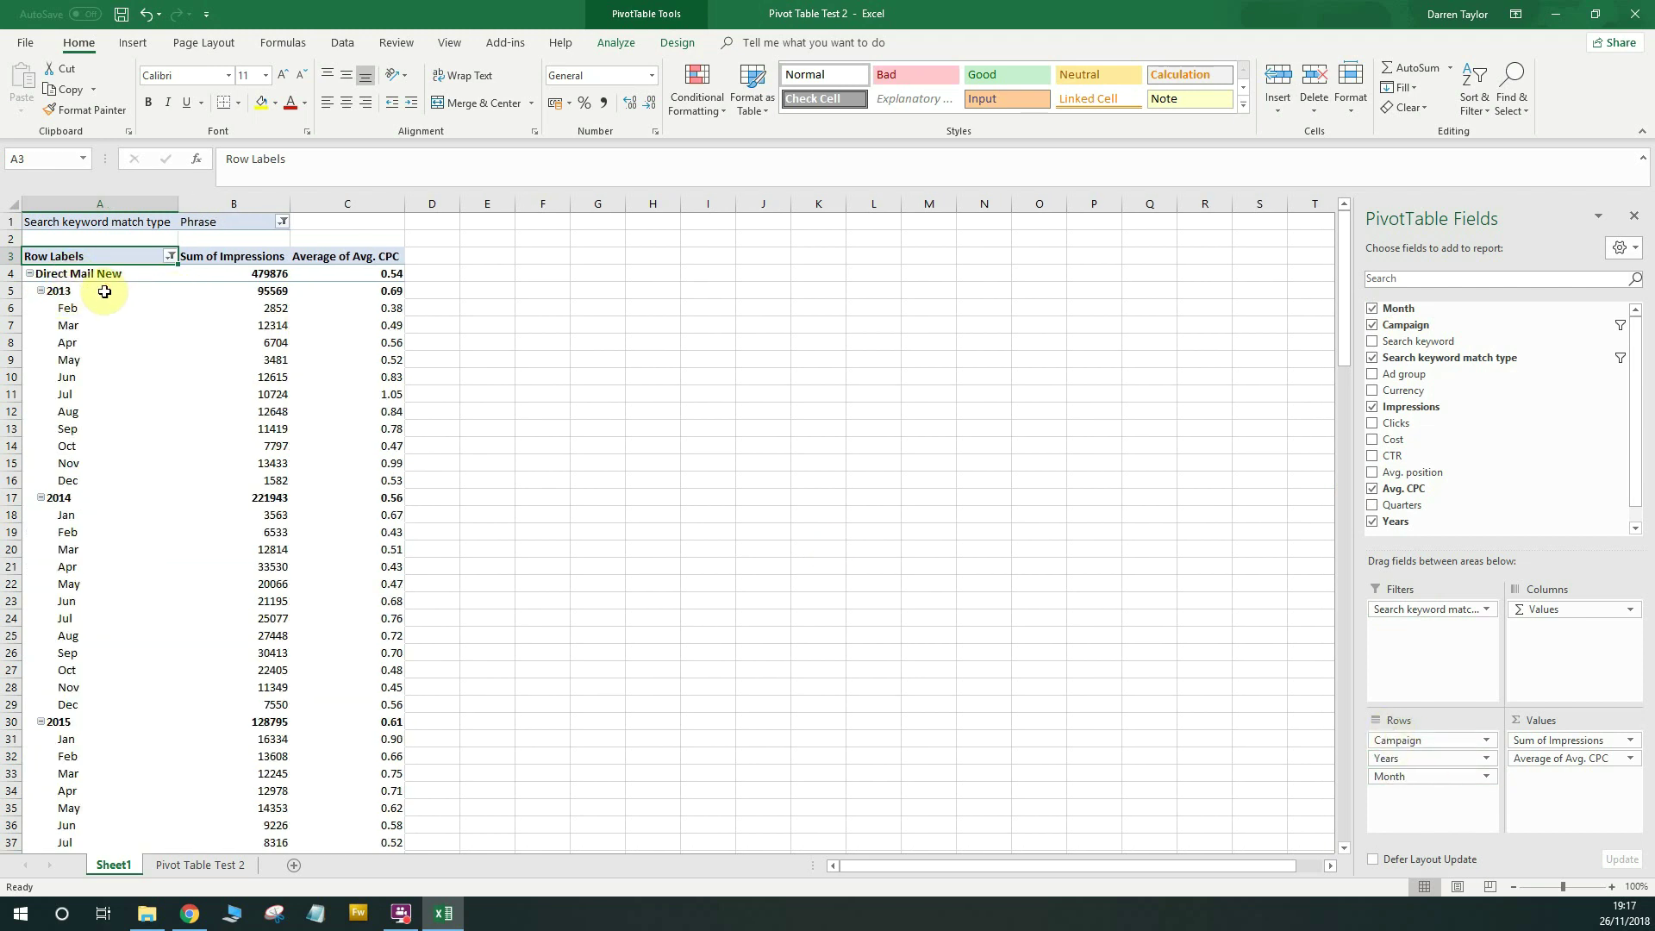
left_click_drag(105, 291, 350, 850)
left_click(305, 518)
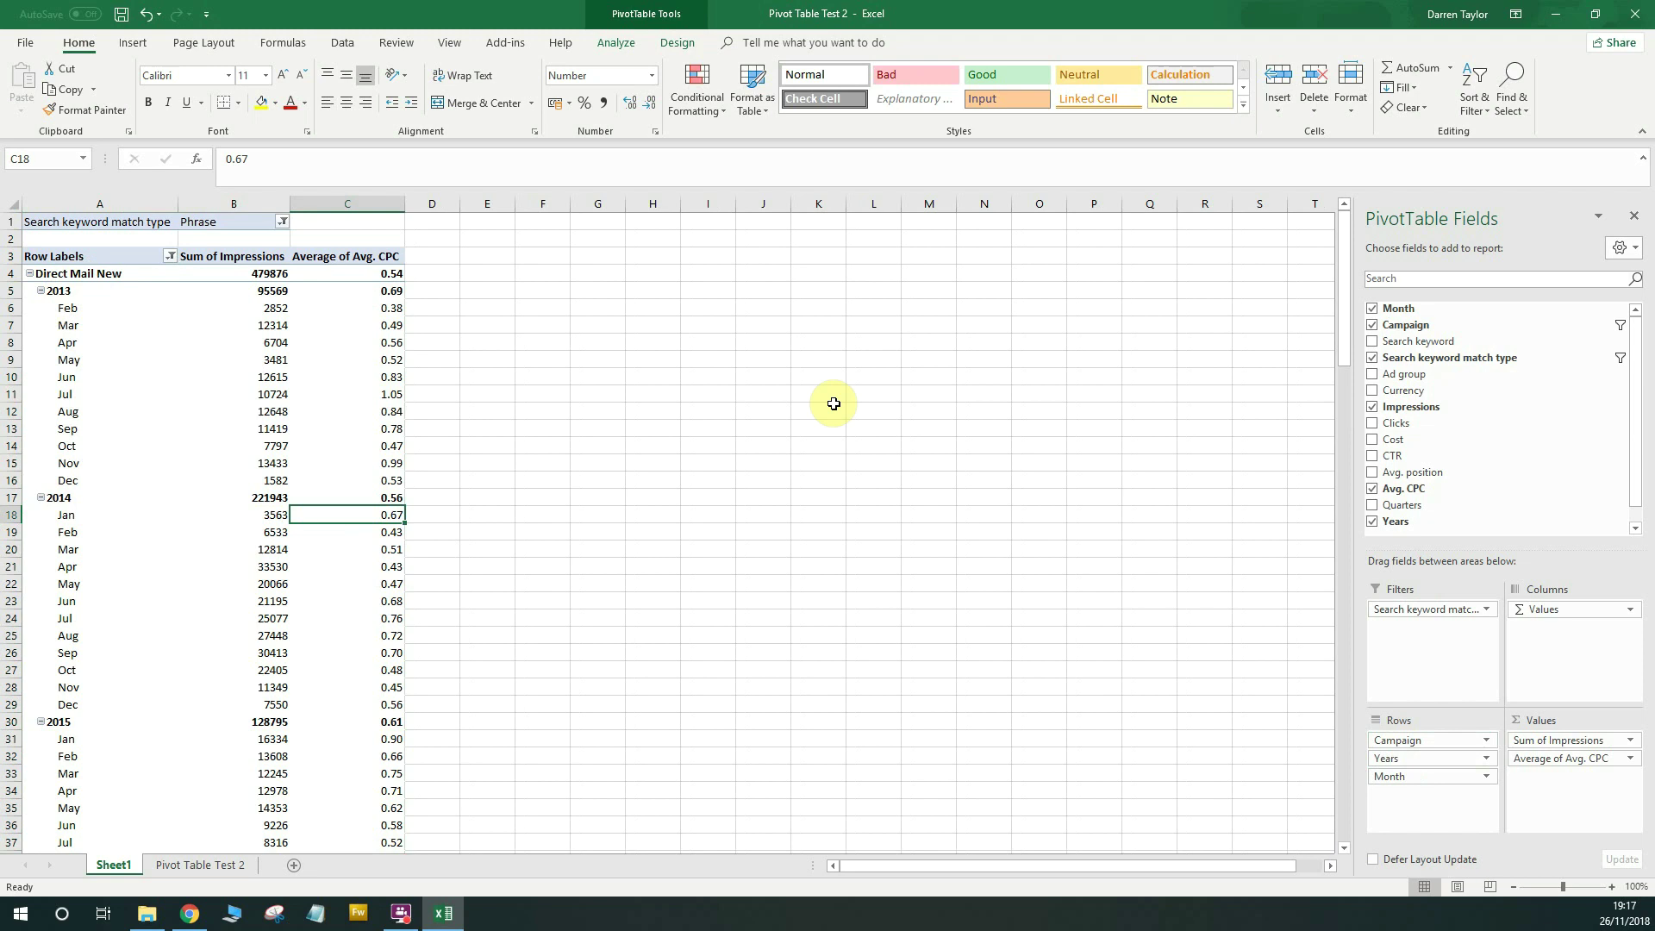
Include Exact and Broad match types alongside Phrase in the pivot's match type filter.
left_click(282, 222)
left_click(110, 293)
left_click(107, 277)
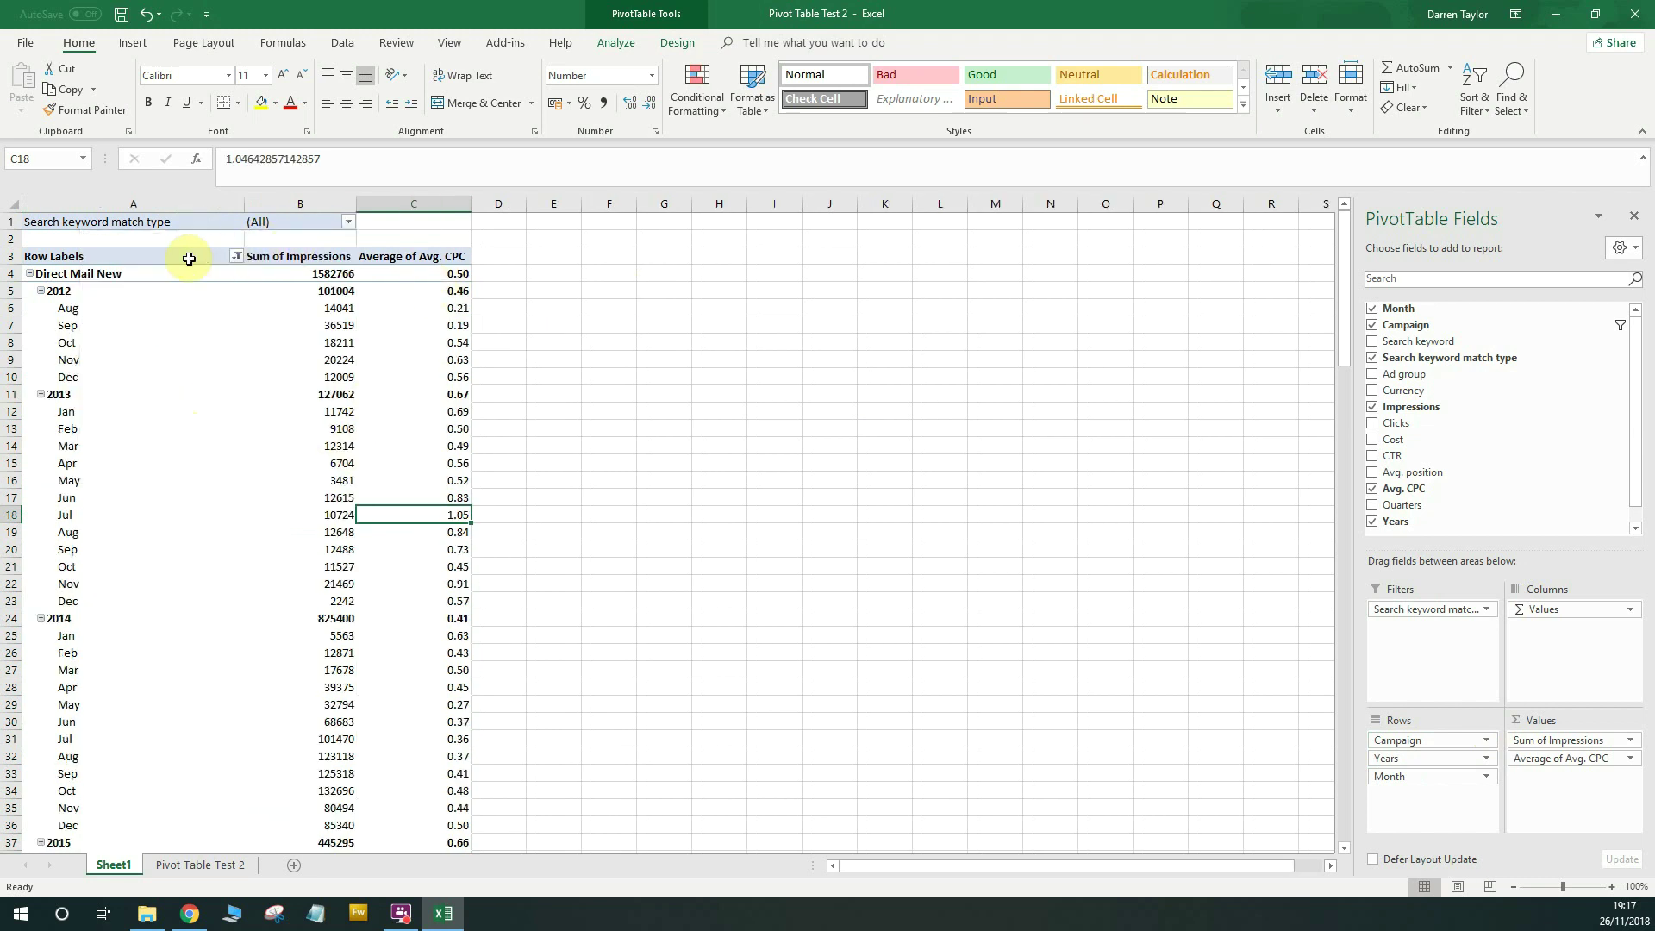
left_click_drag(129, 256, 395, 258)
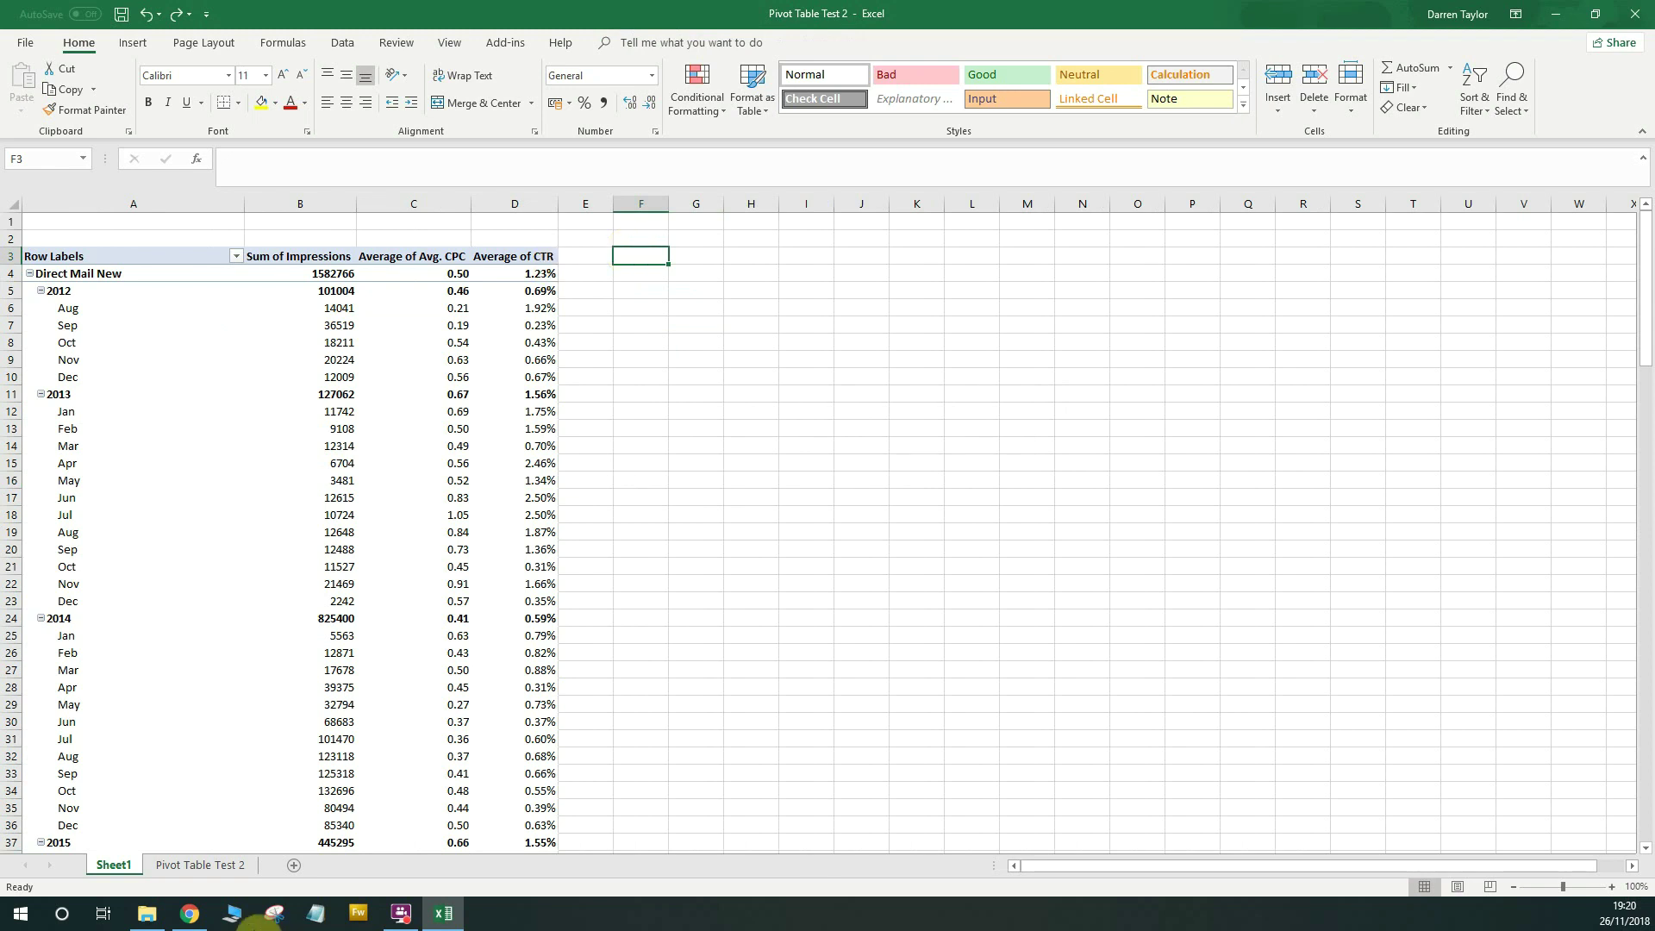
Select the full Pivot Table Test 2 data range and insert a PivotChart on a new worksheet.
left_click(219, 866)
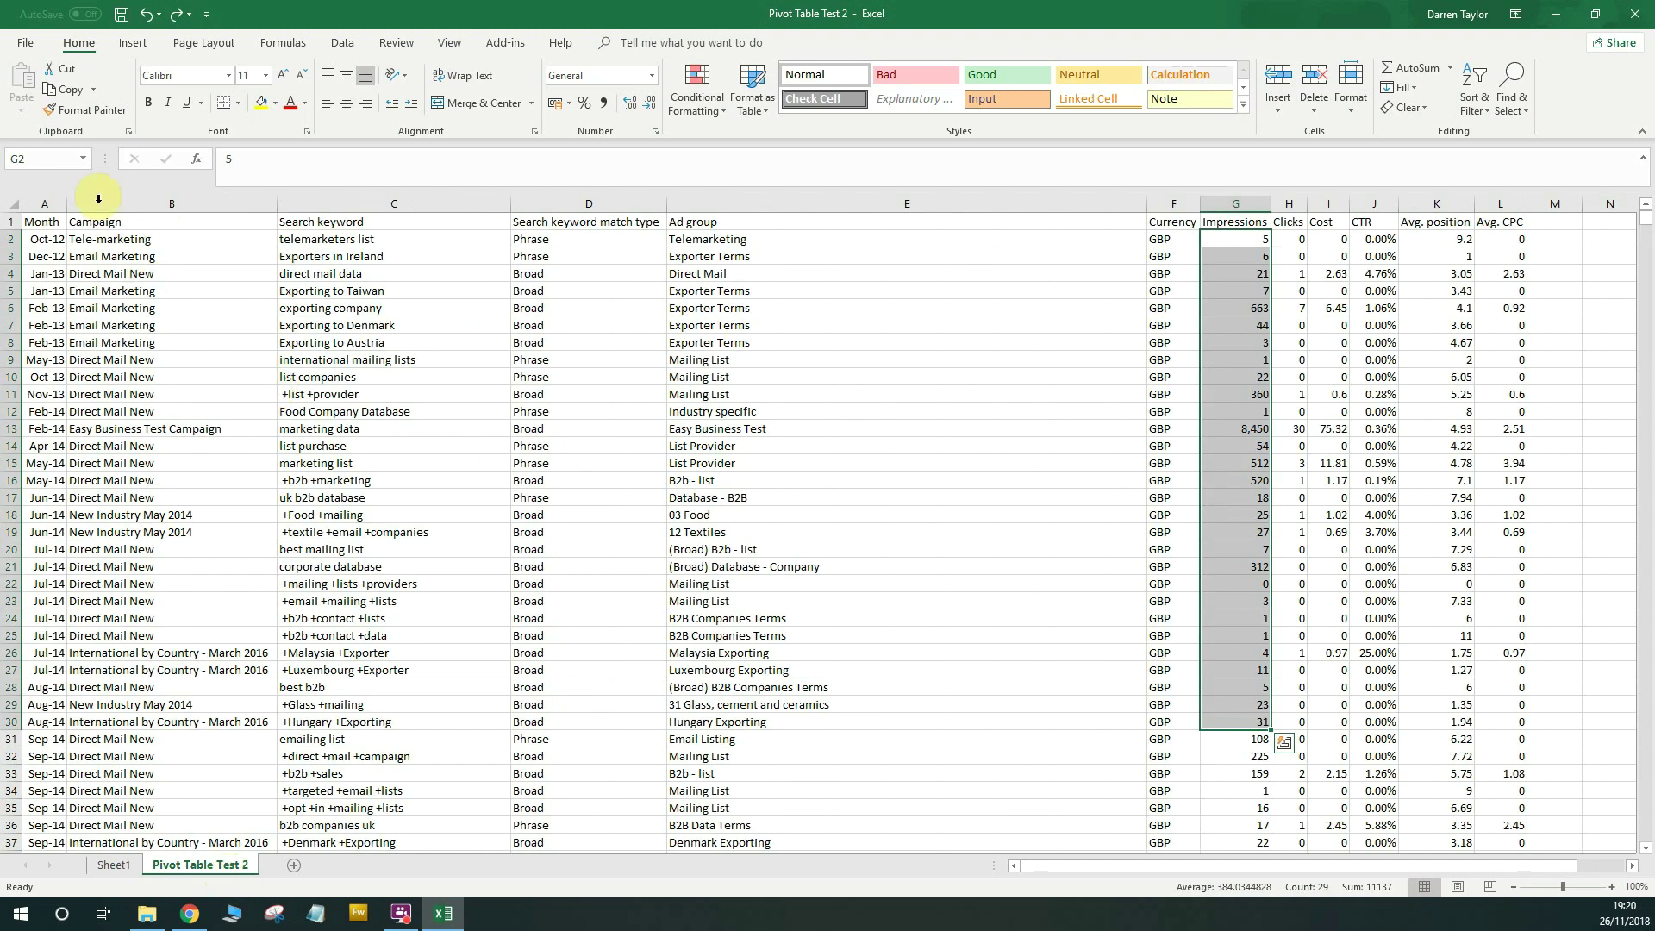
left_click(40, 220)
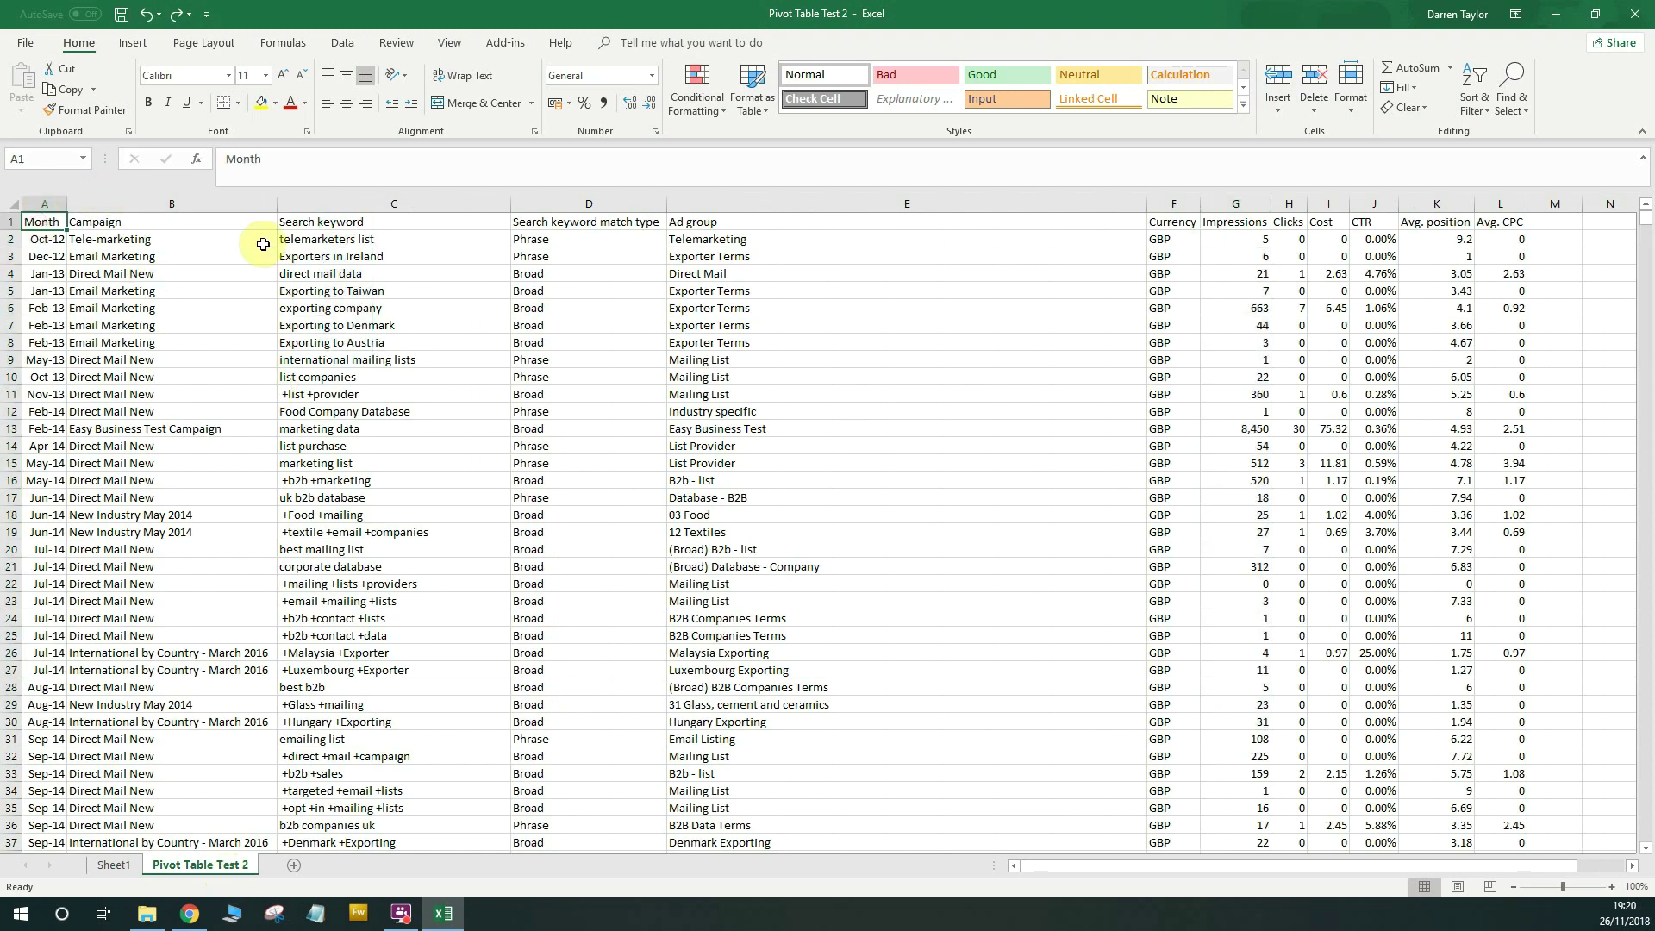
key("ctrl+shift+Down")
key("ctrl+shift+Right")
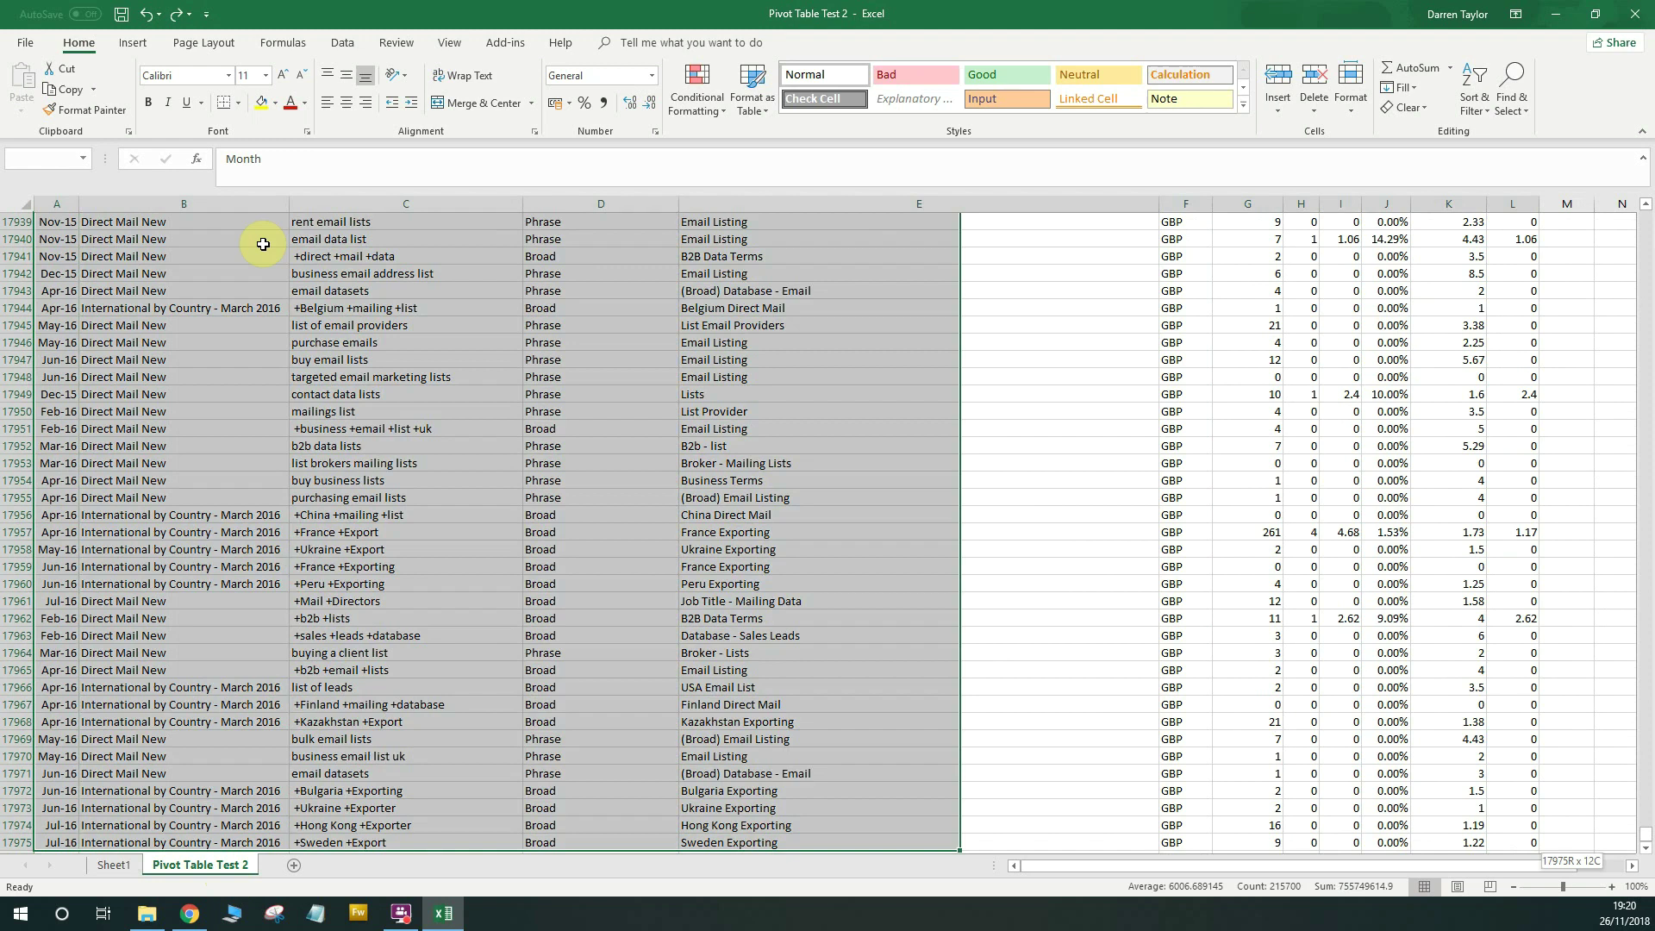
left_click(144, 49)
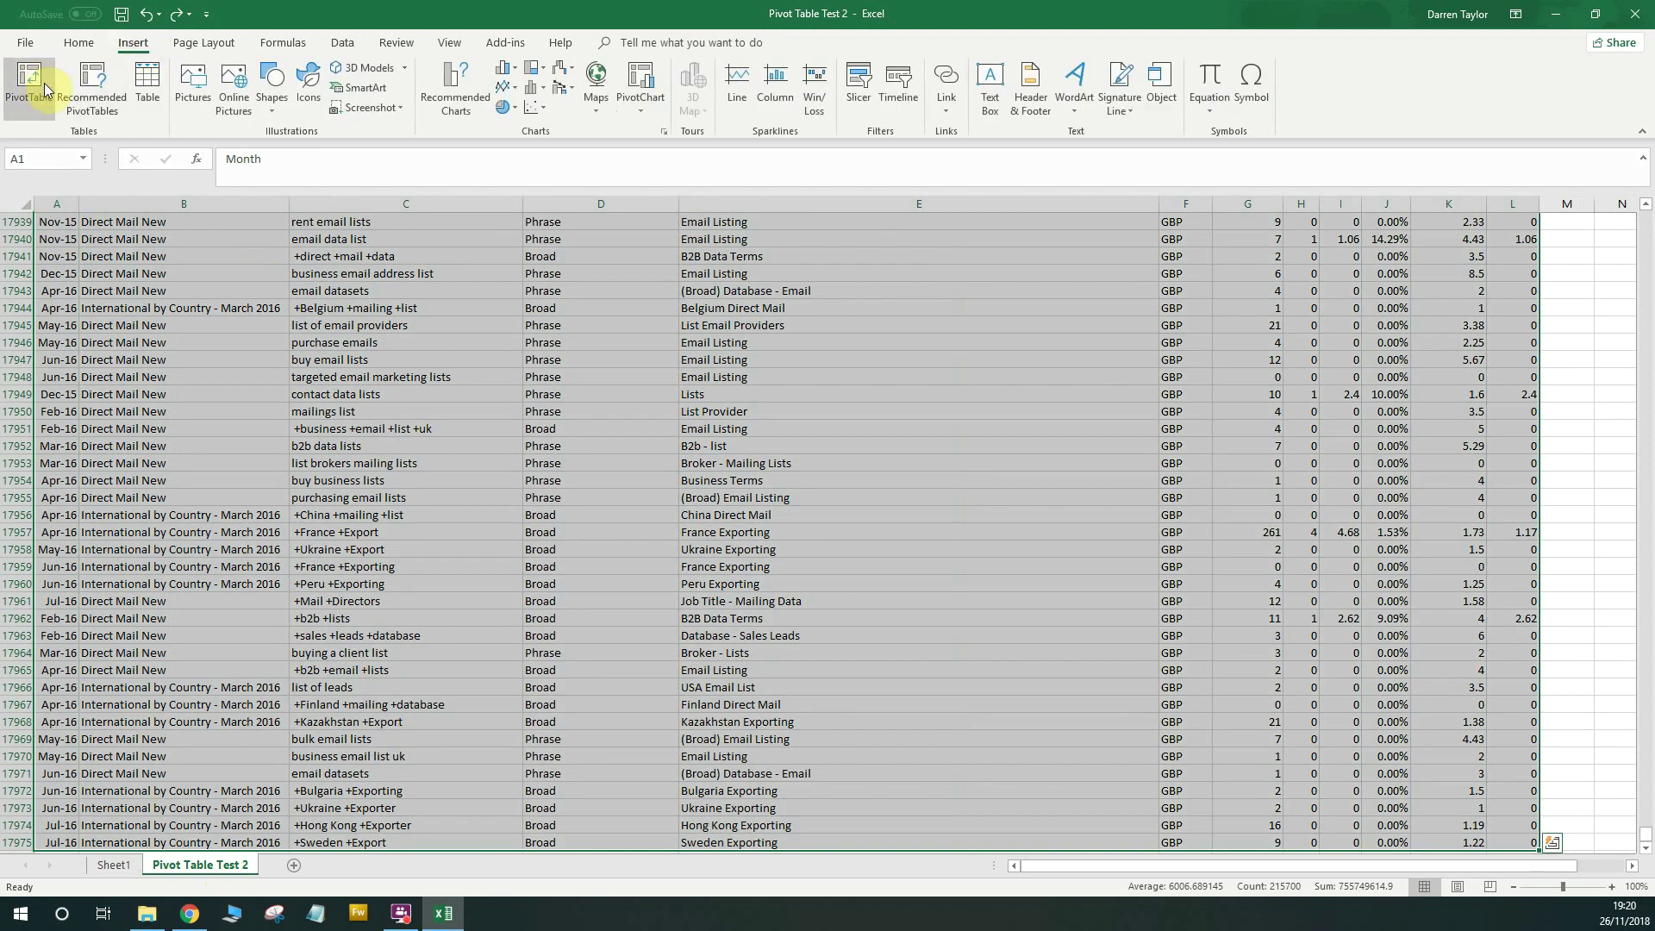
left_click(645, 78)
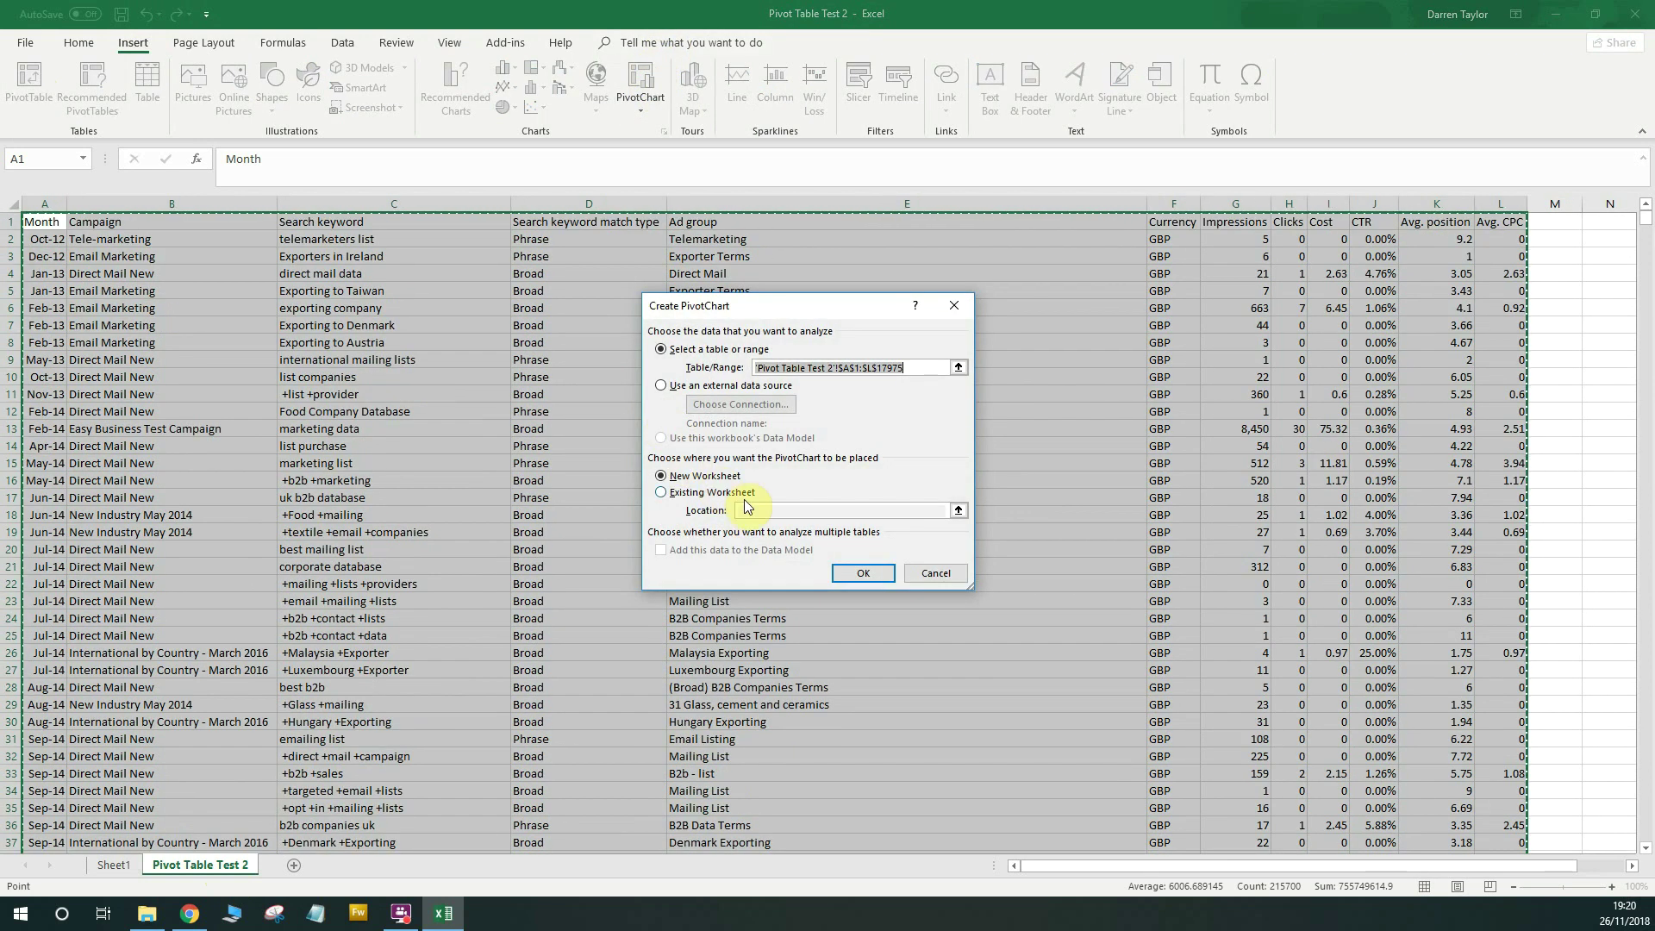
left_click(863, 573)
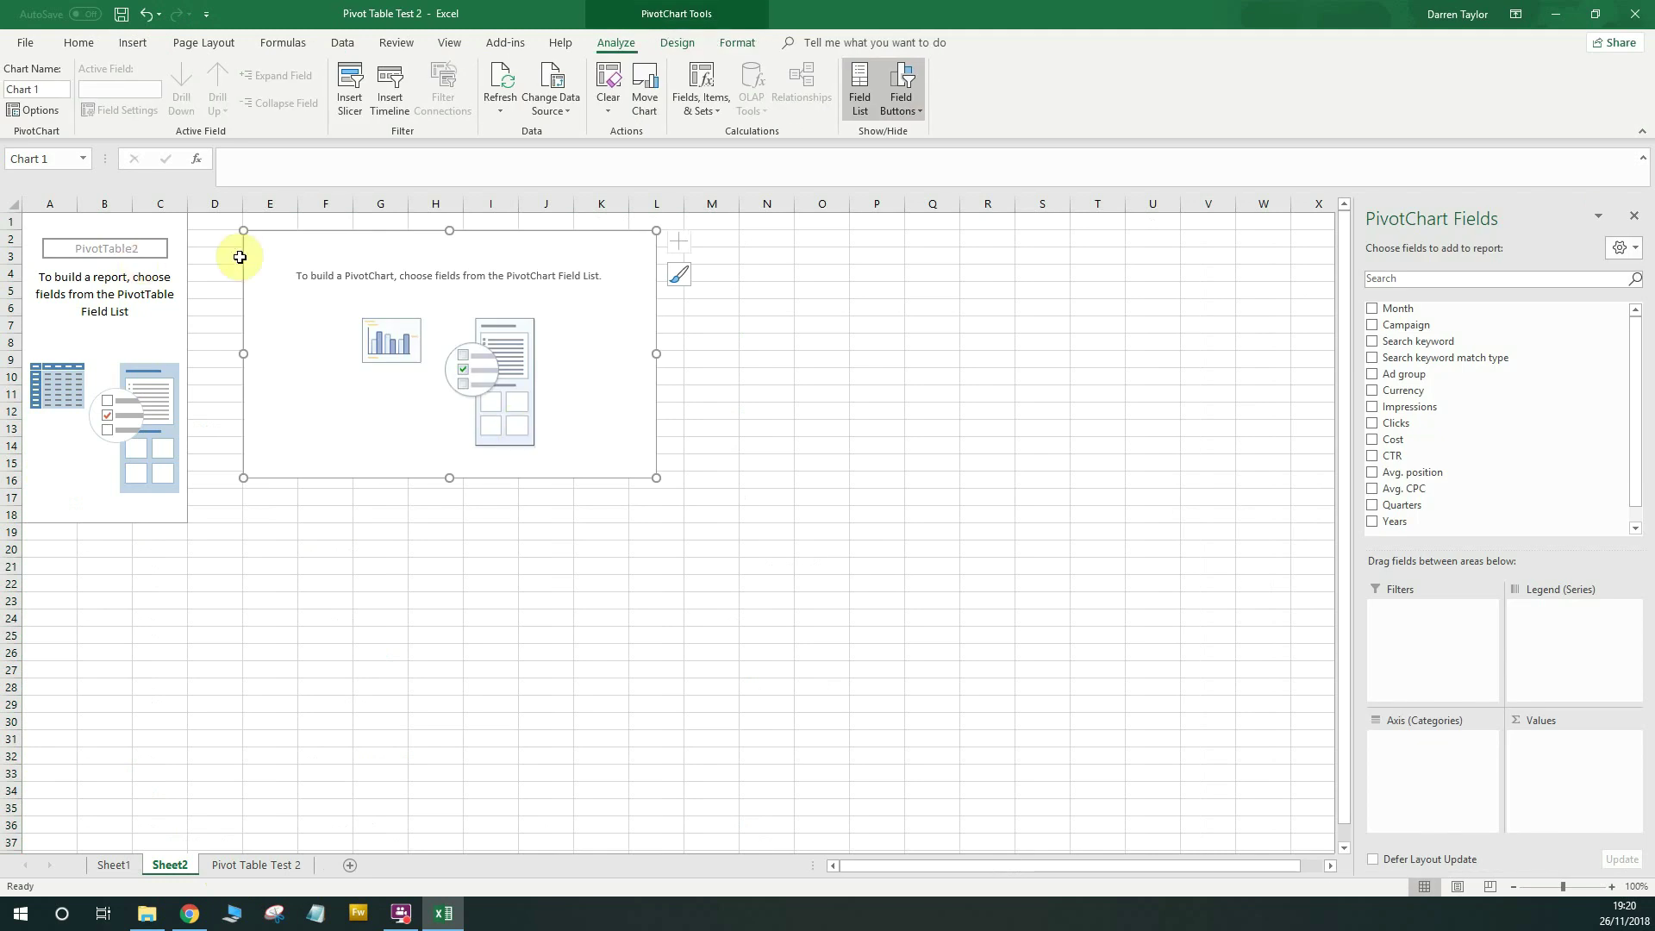
Move and resize the blank PivotChart to span roughly columns K–W.
left_click_drag(359, 253, 852, 268)
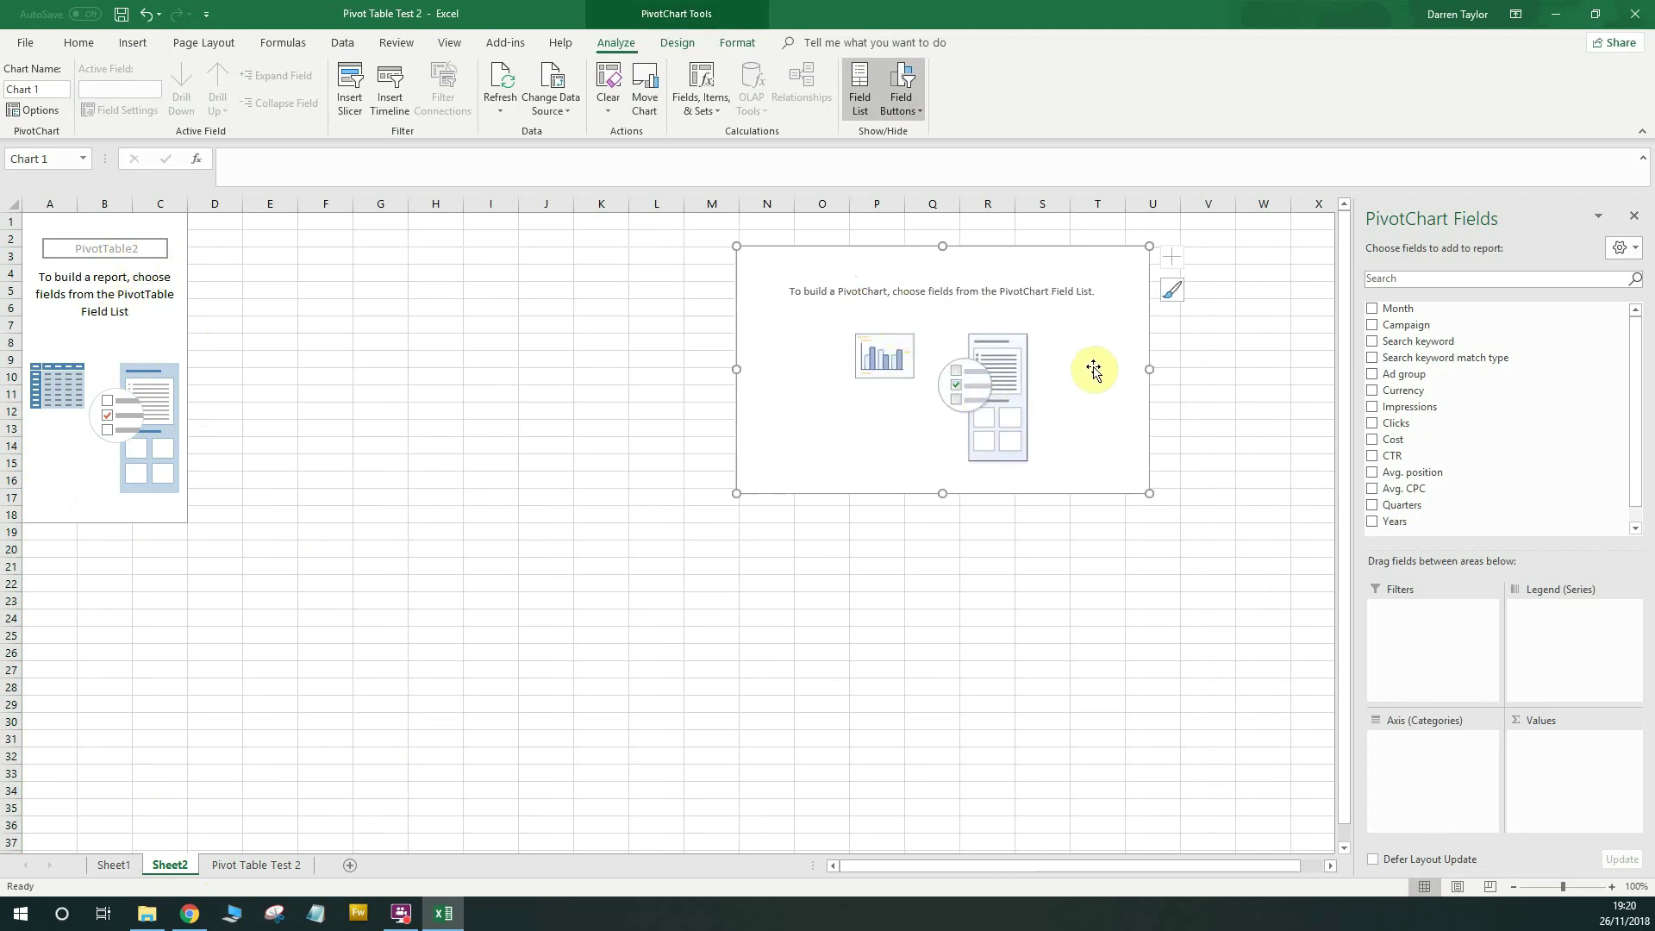
left_click_drag(1151, 492, 1321, 617)
left_click_drag(1094, 337, 864, 304)
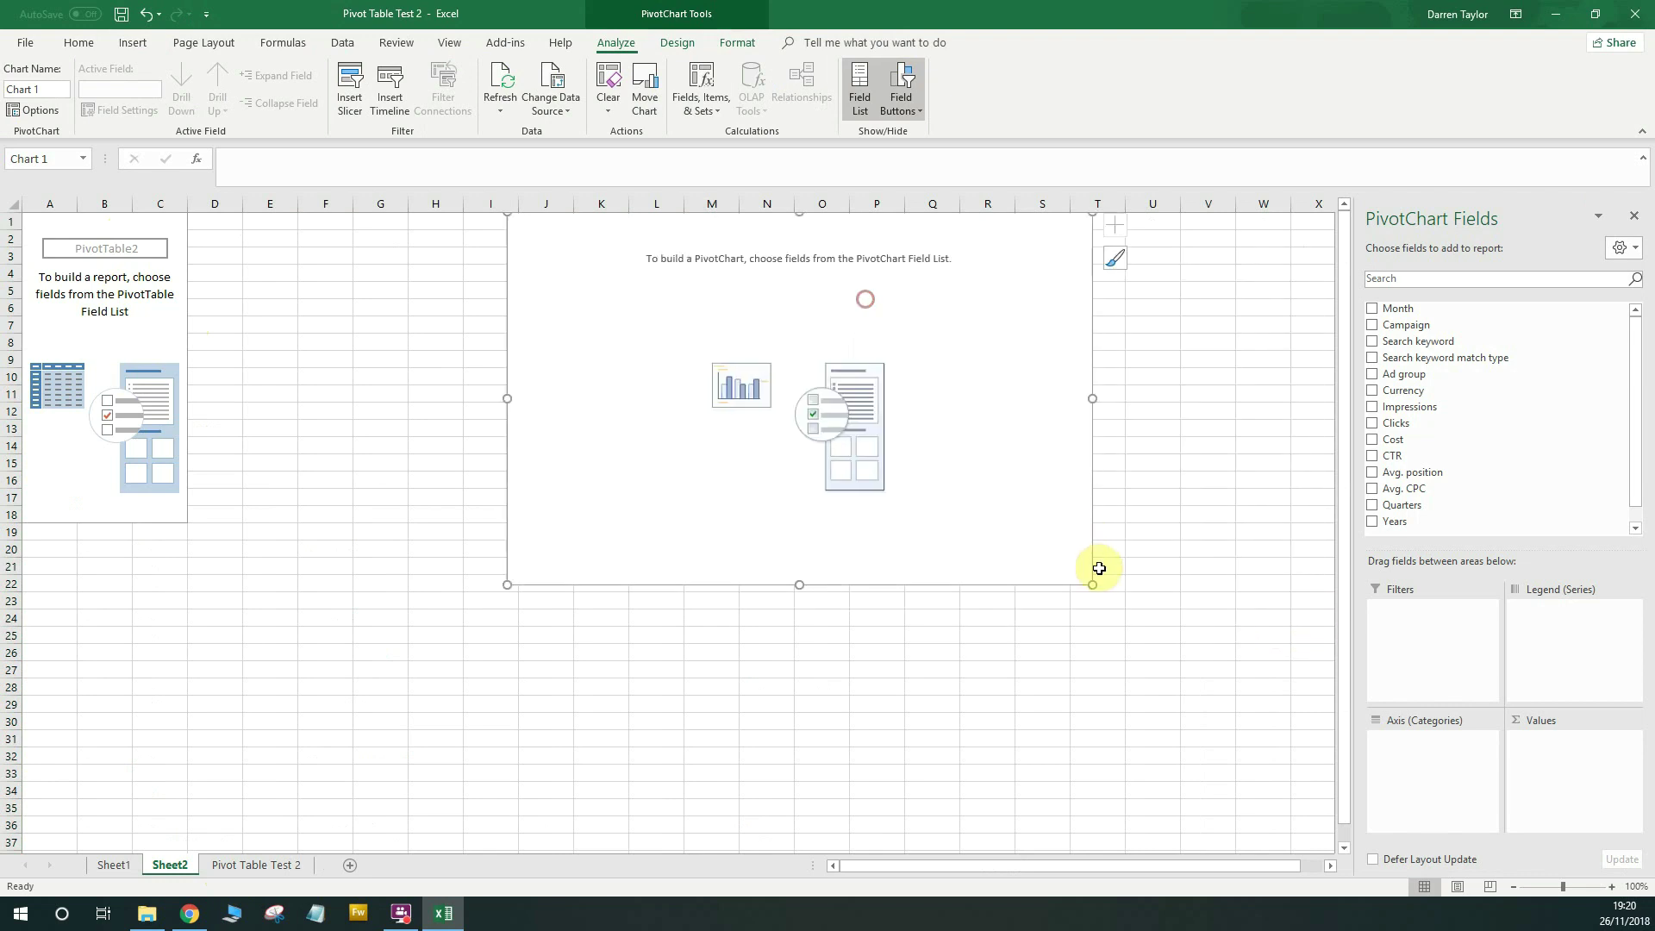
left_click_drag(1093, 585, 1223, 594)
left_click_drag(880, 357, 947, 390)
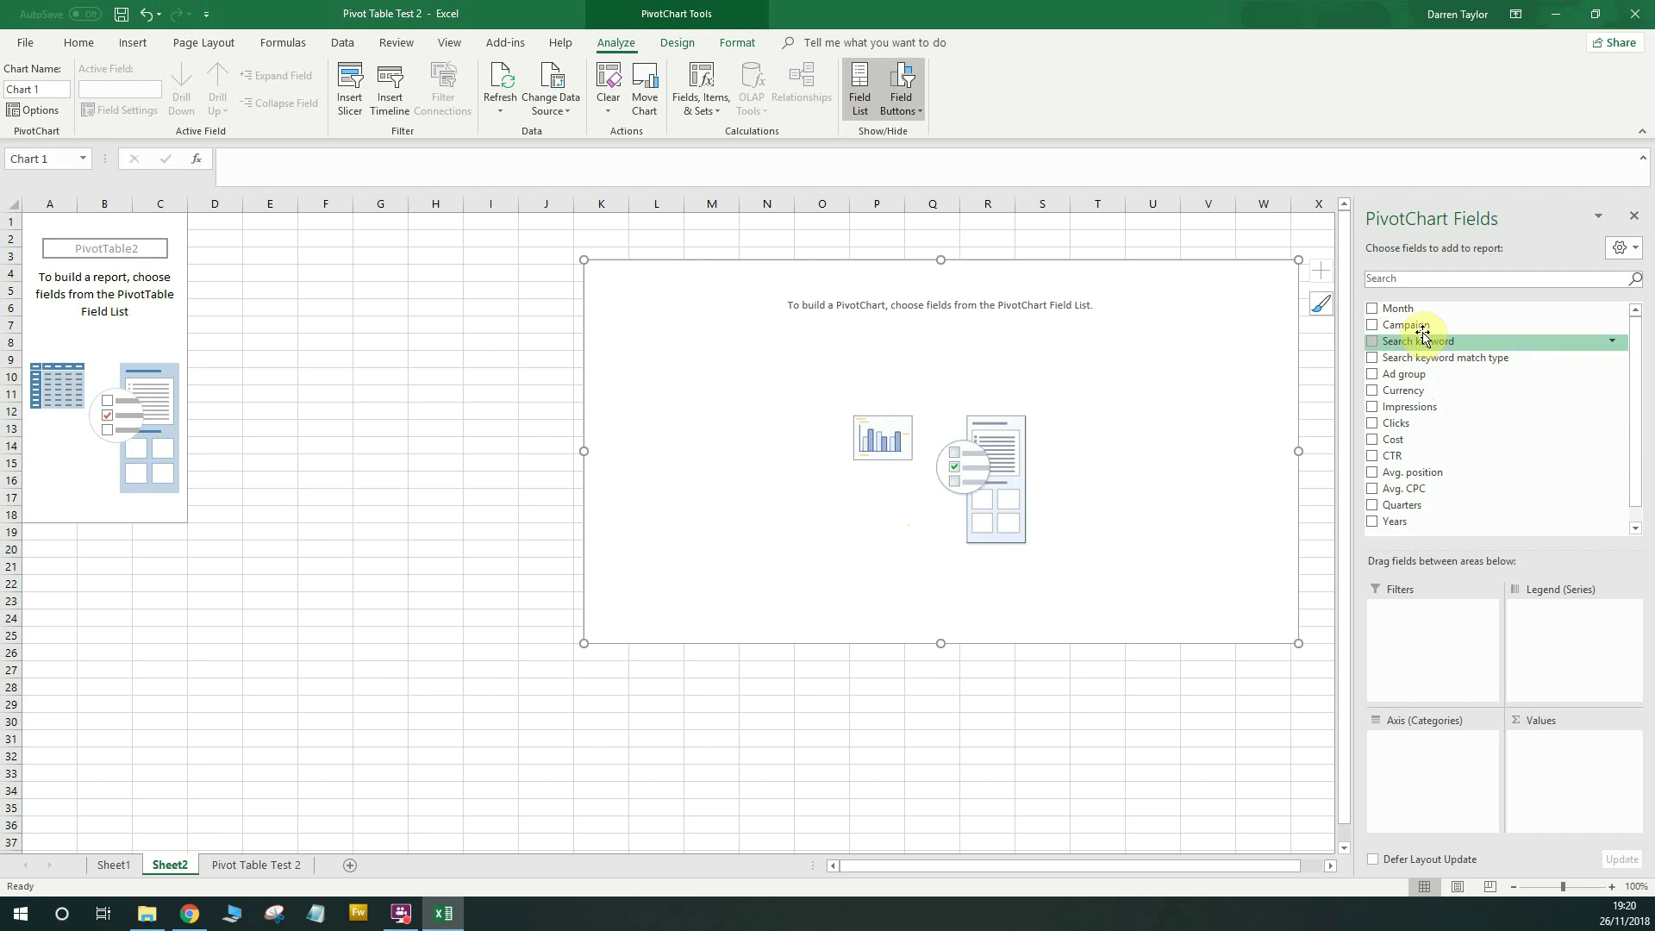
Put Campaign on the chart axis and chart Sum of Impressions per campaign.
left_click_drag(1403, 325, 1444, 780)
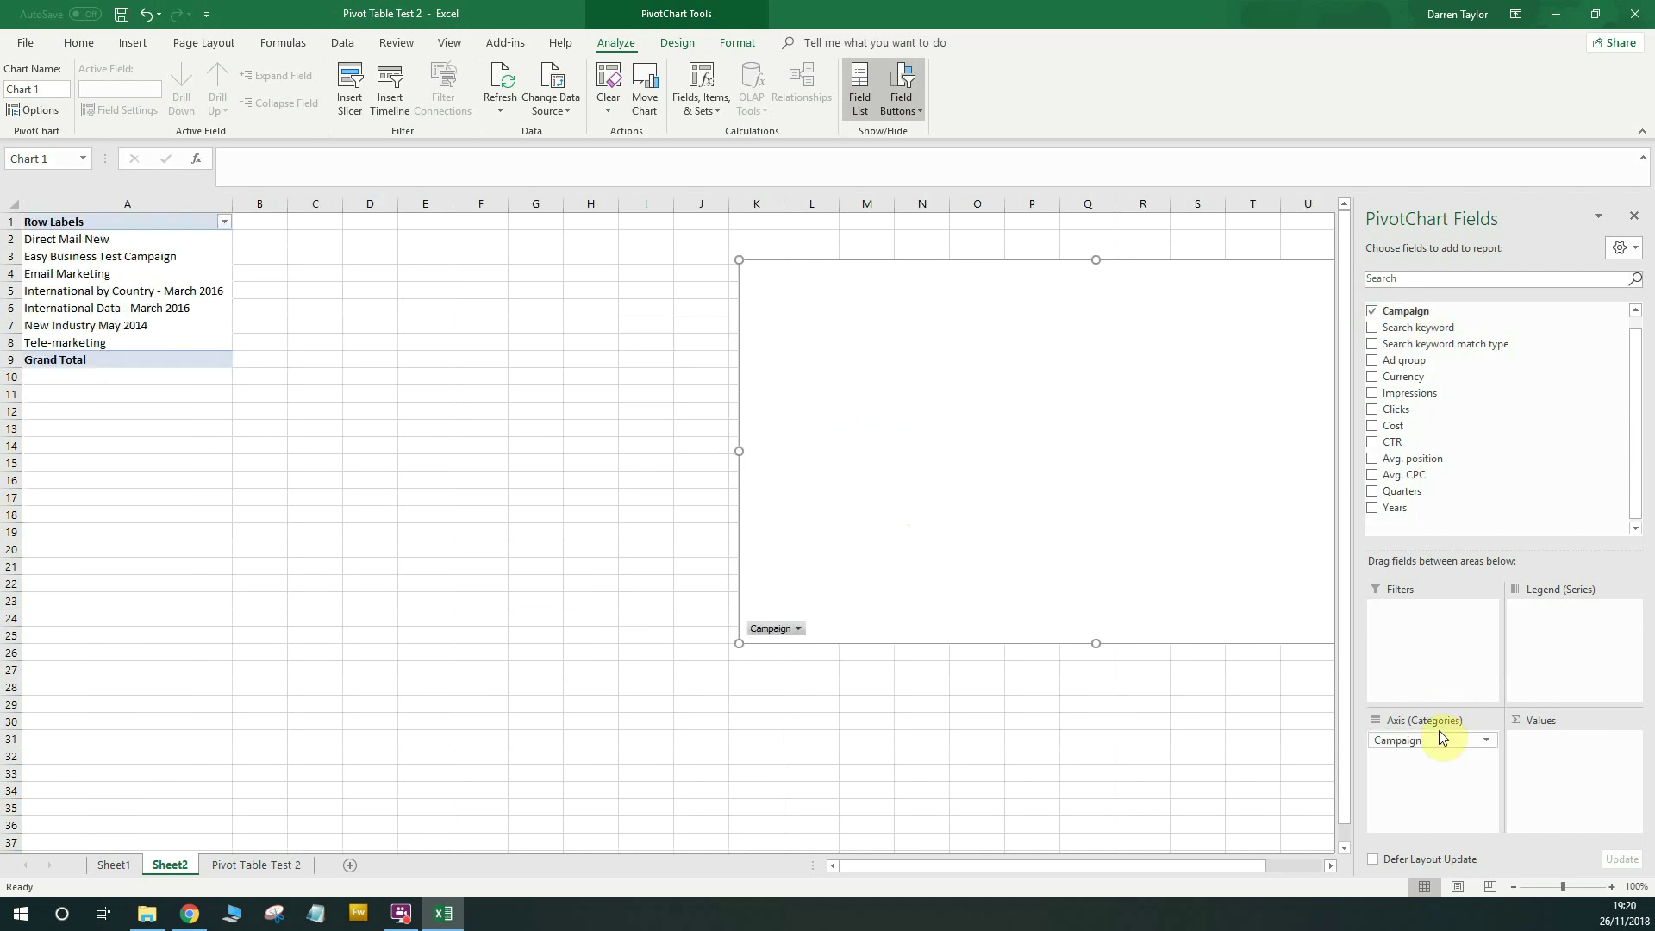
left_click_drag(1087, 296, 920, 470)
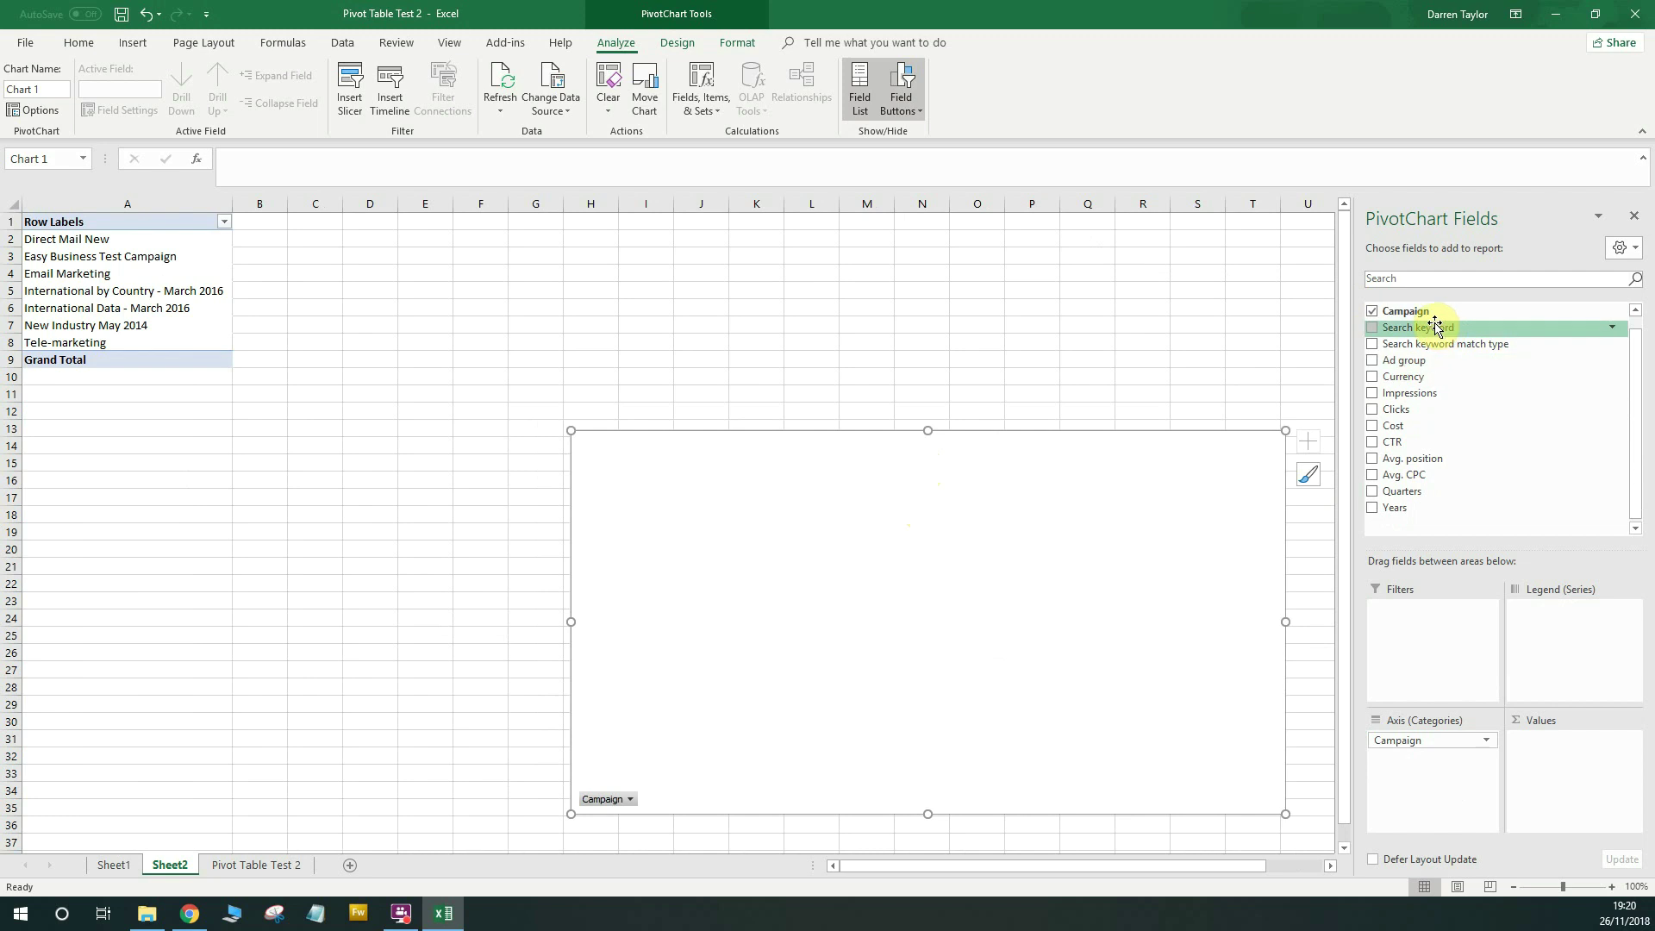
left_click(1372, 394)
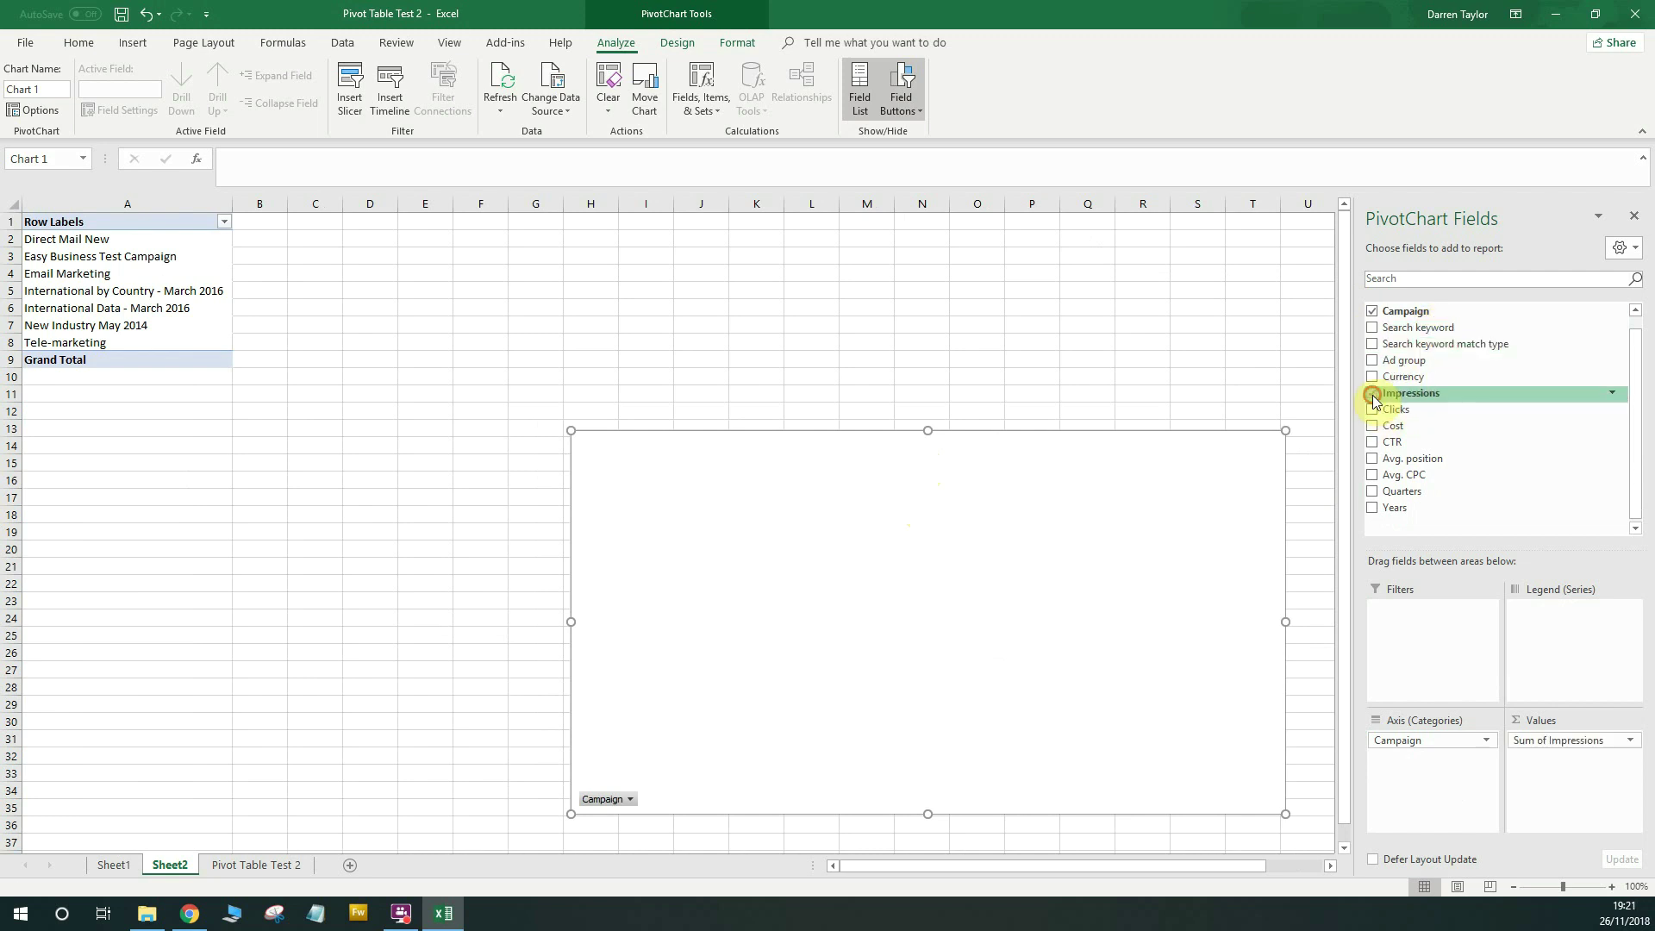
left_click_drag(1109, 465, 931, 315)
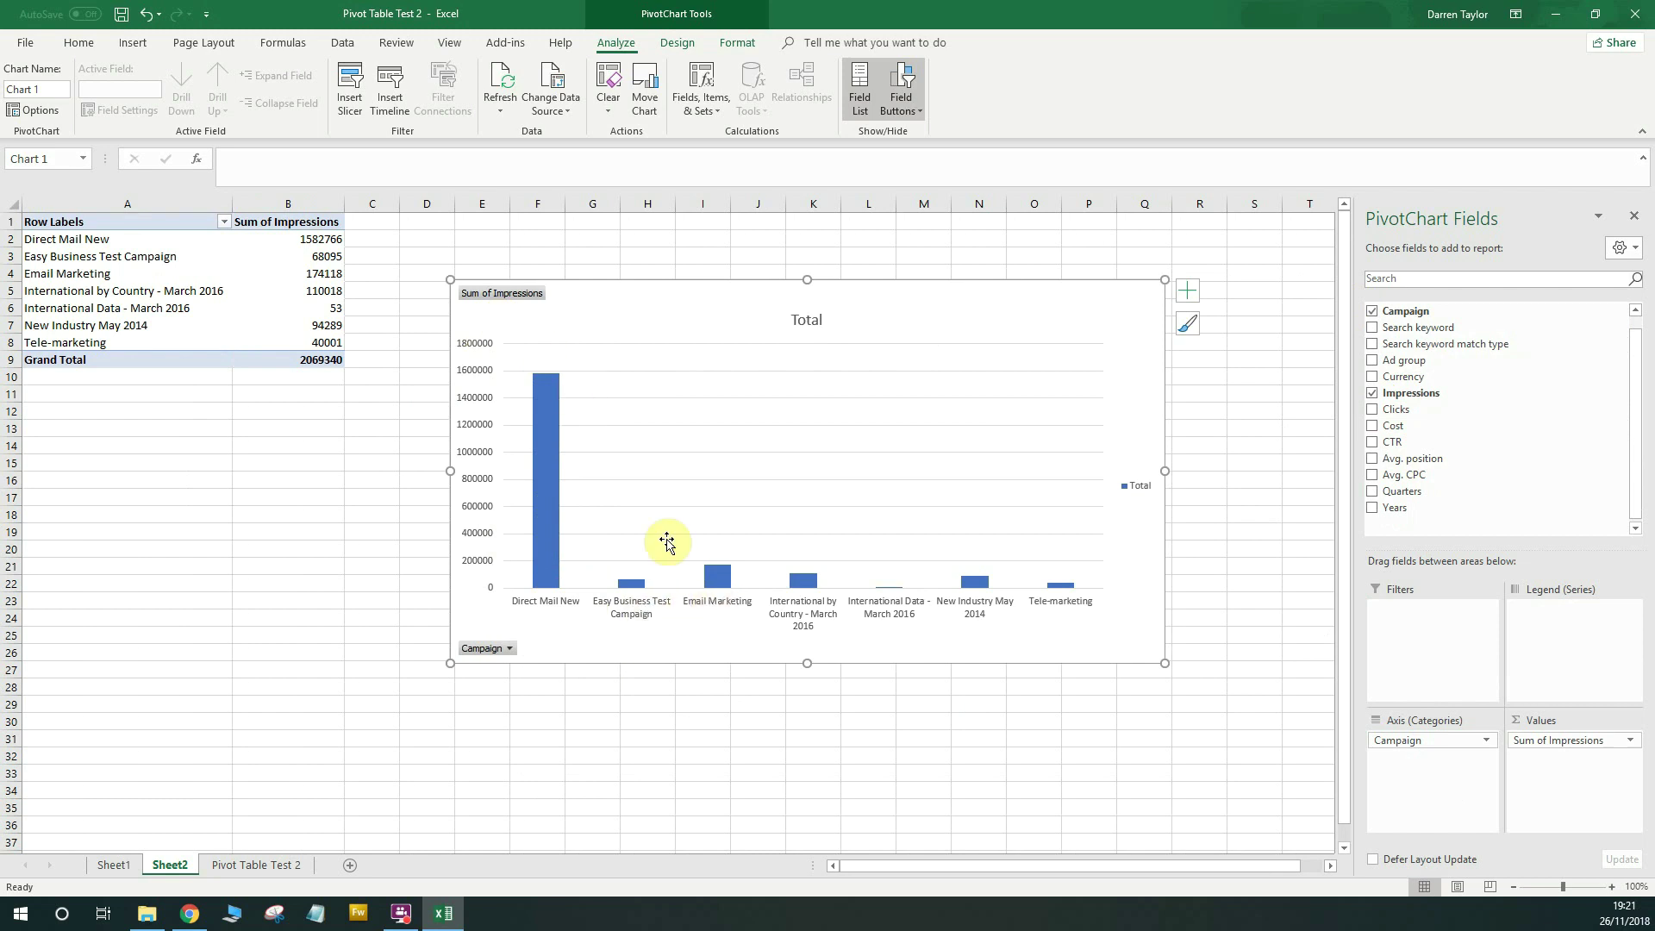
Replace Impressions with Cost so the chart shows Sum of Cost per campaign, totalling 39462.09.
left_click(1372, 394)
left_click(1373, 410)
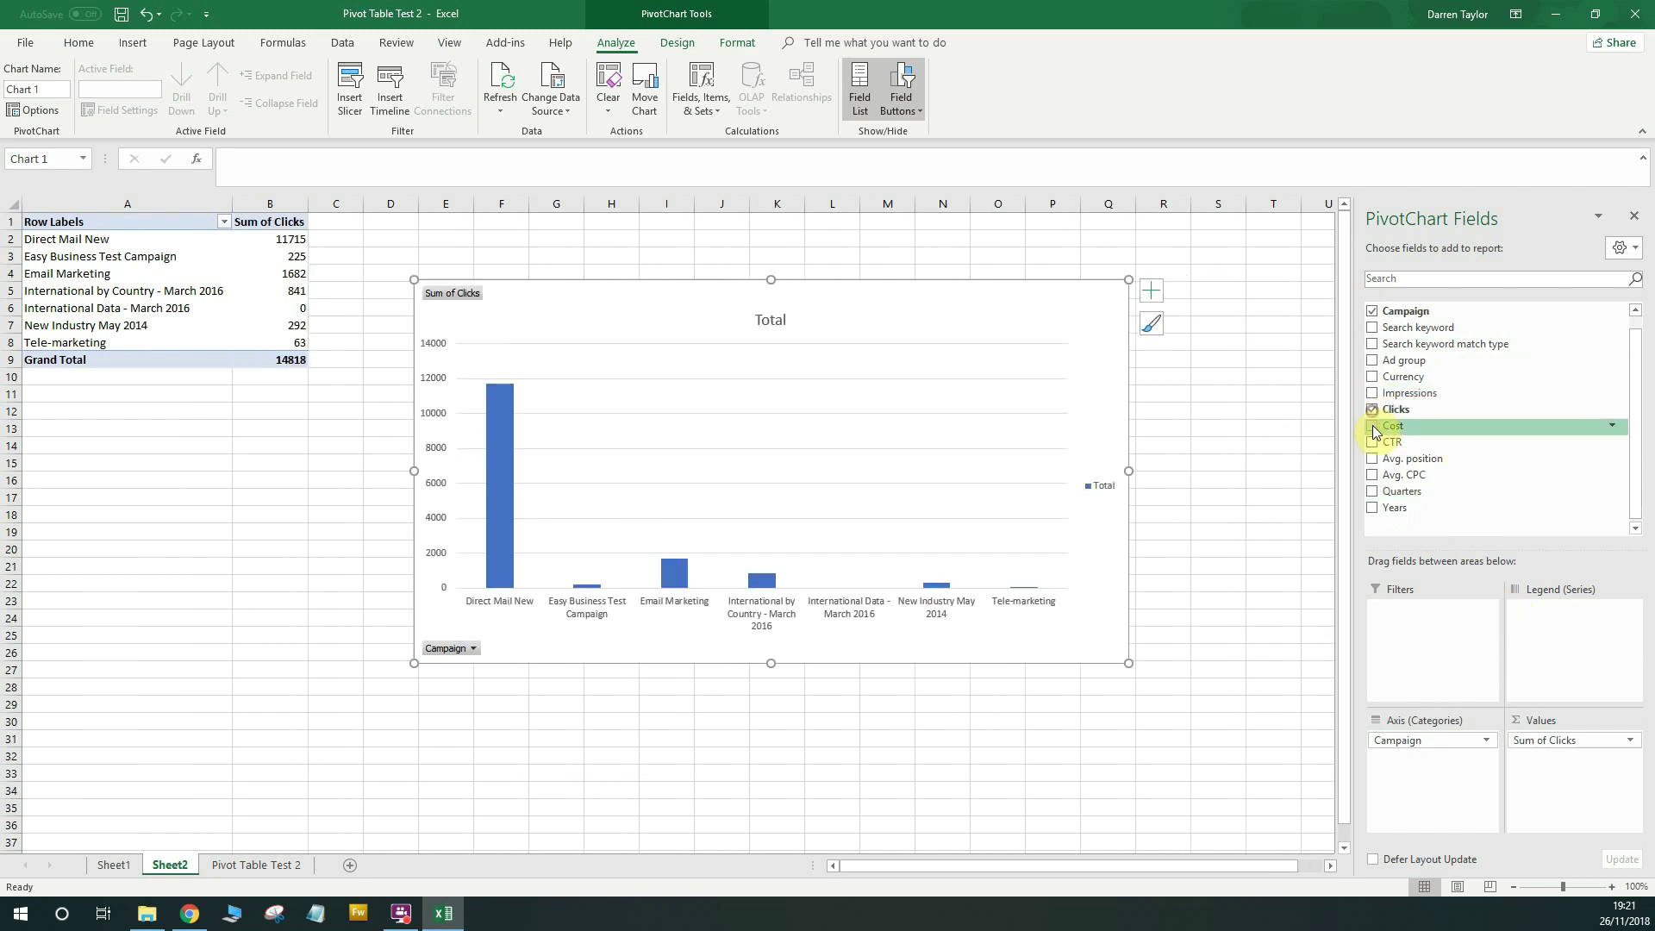
left_click(1372, 426)
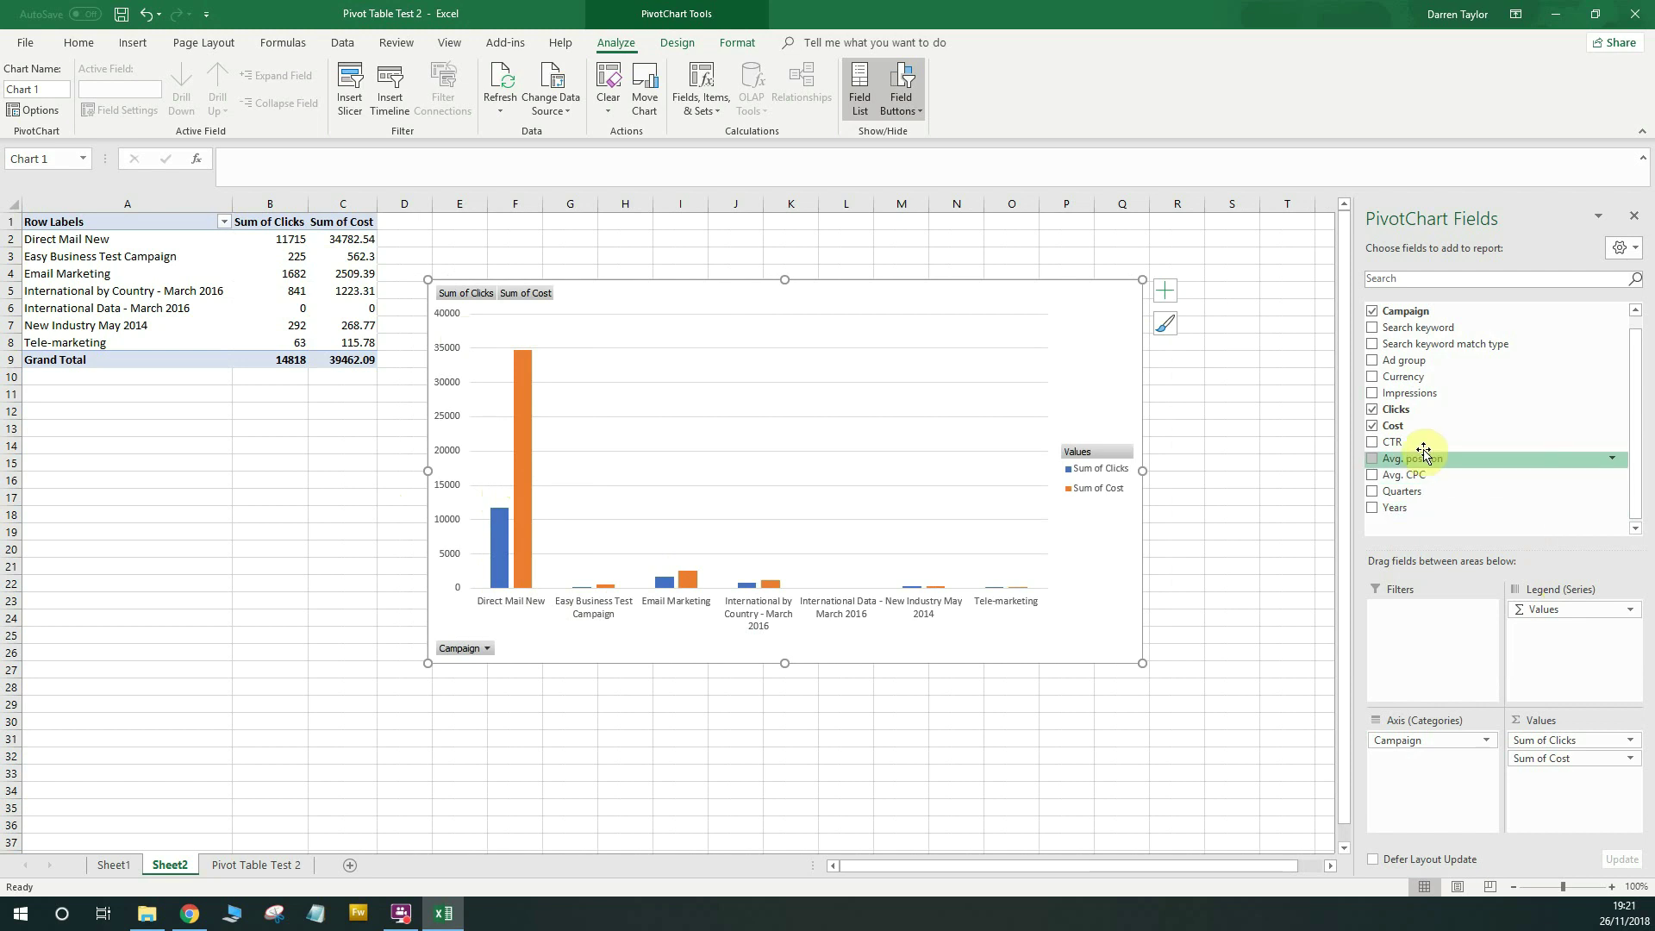
left_click(1372, 409)
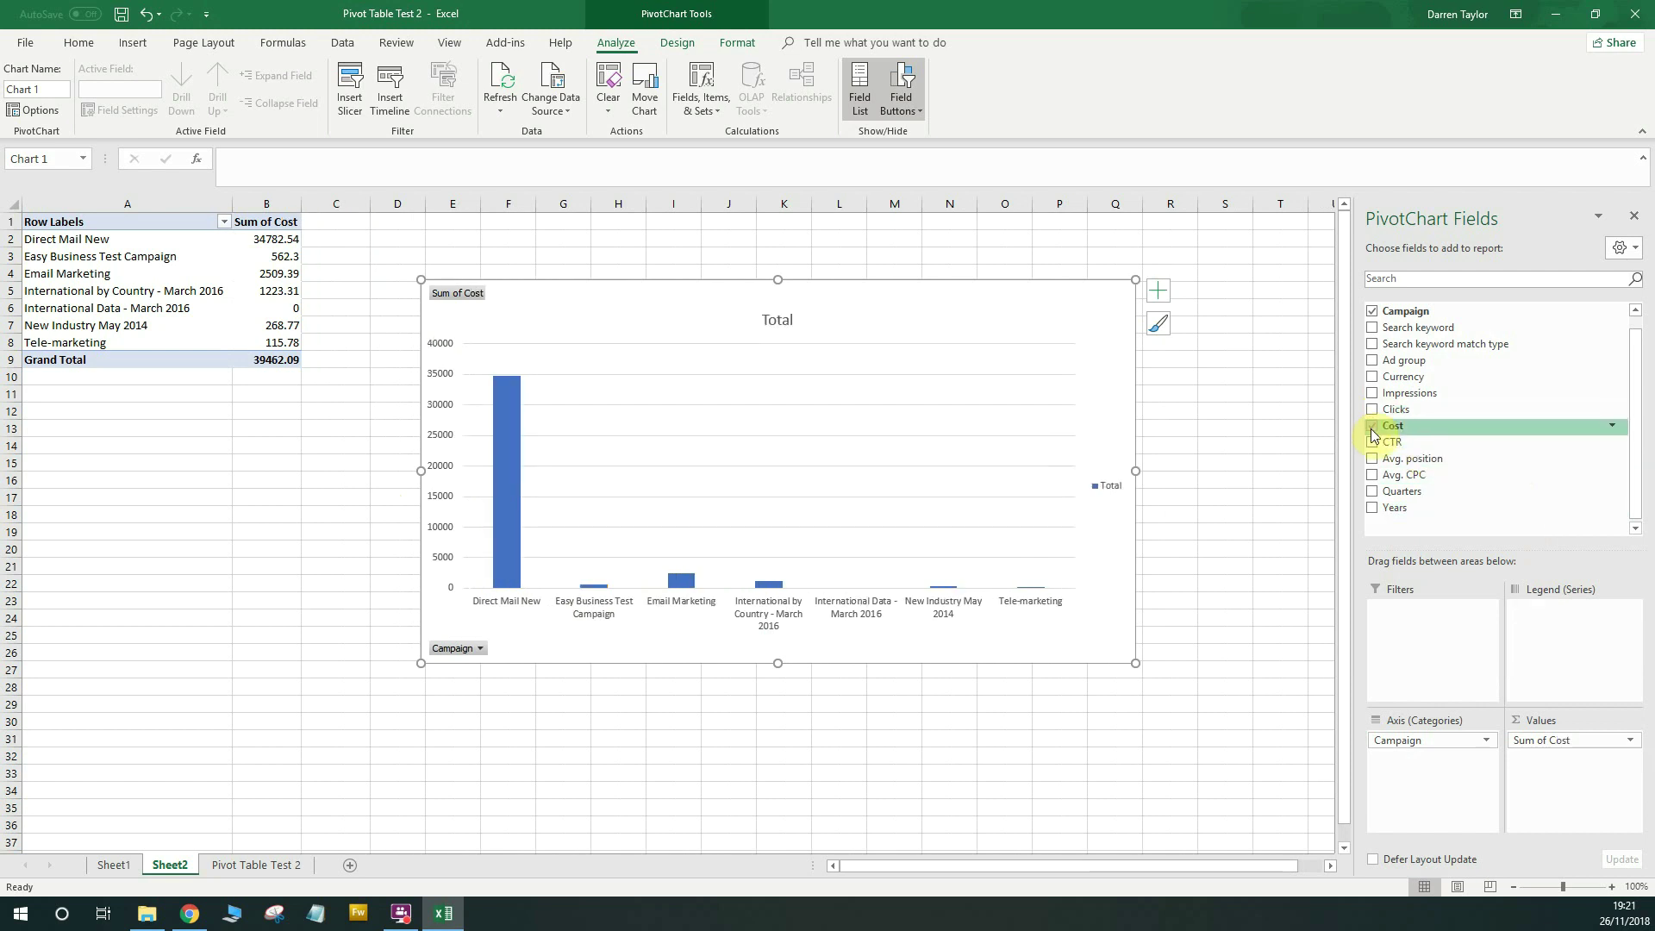
Clear the PivotChart, then chart Sum of Cost with Campaign and Month (grouped by year) as axis categories.
left_click(1371, 426)
left_click(1371, 311)
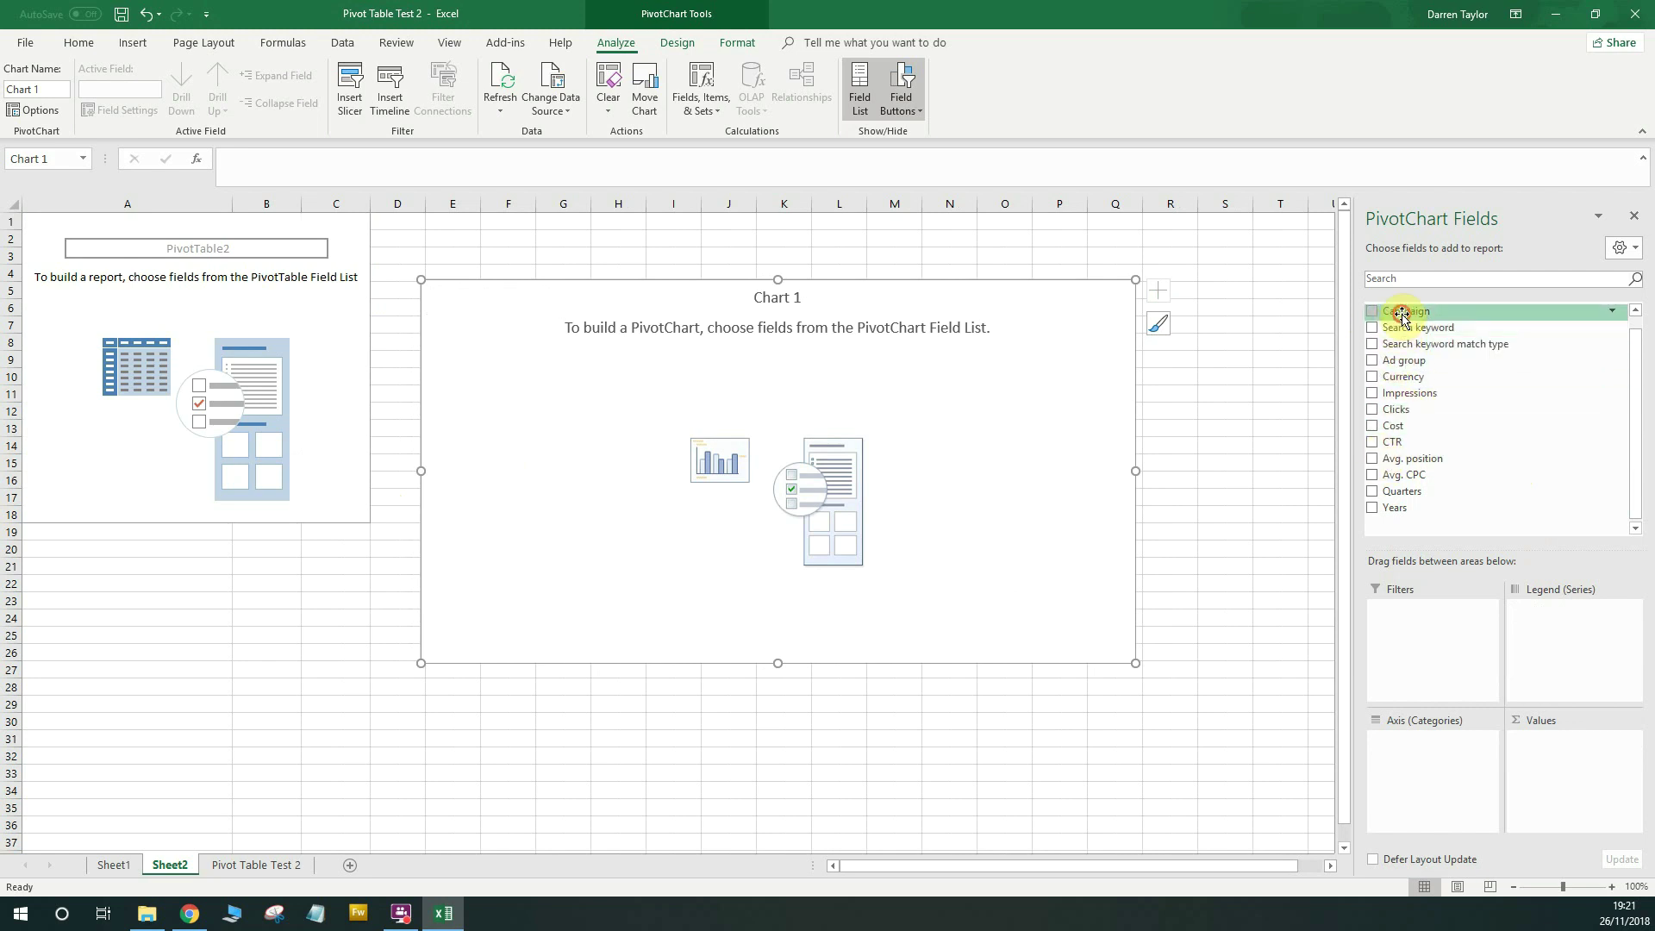
left_click_drag(1400, 316, 1442, 771)
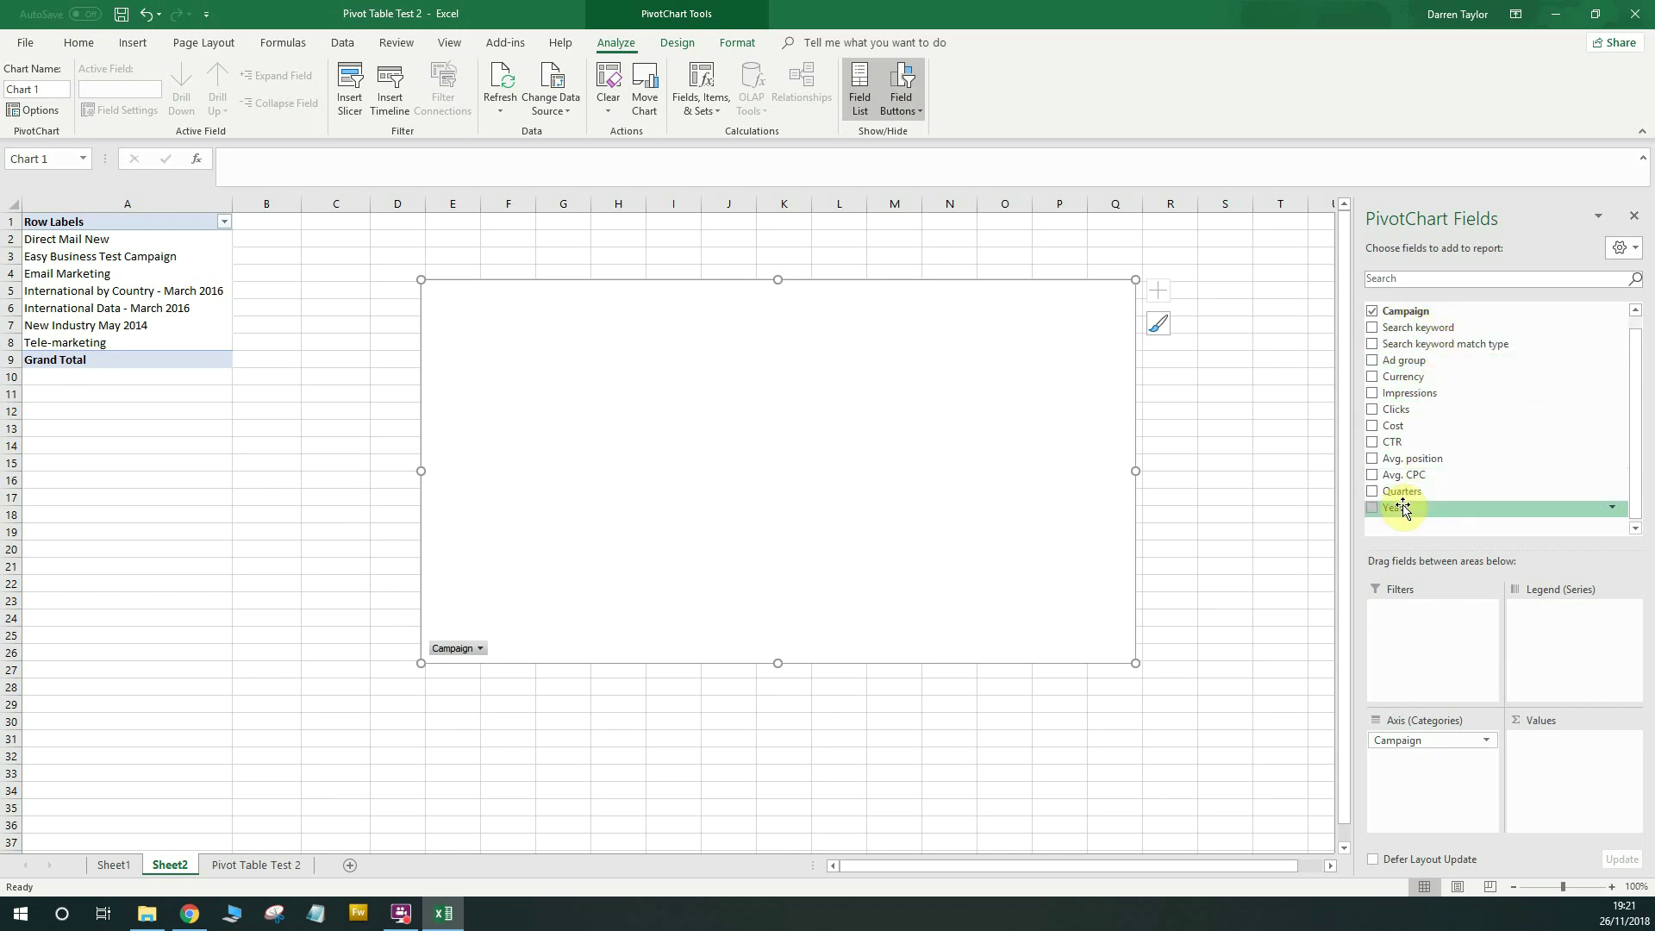
scroll(1403, 509, "down", 1)
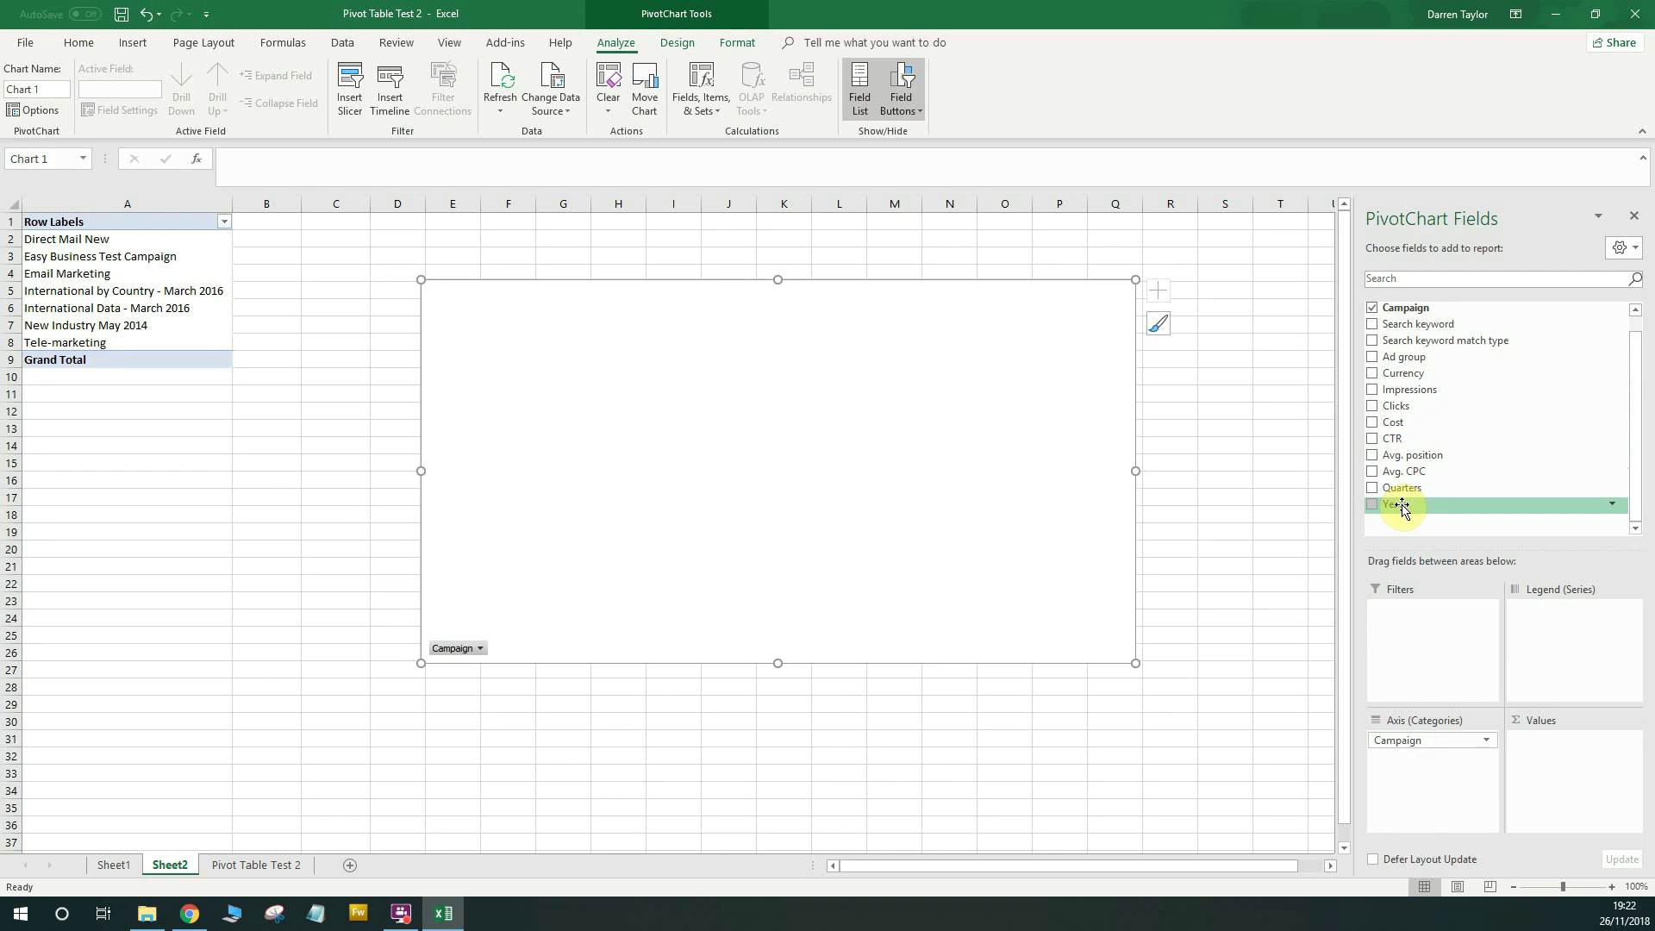
scroll(1403, 508, "up", 1)
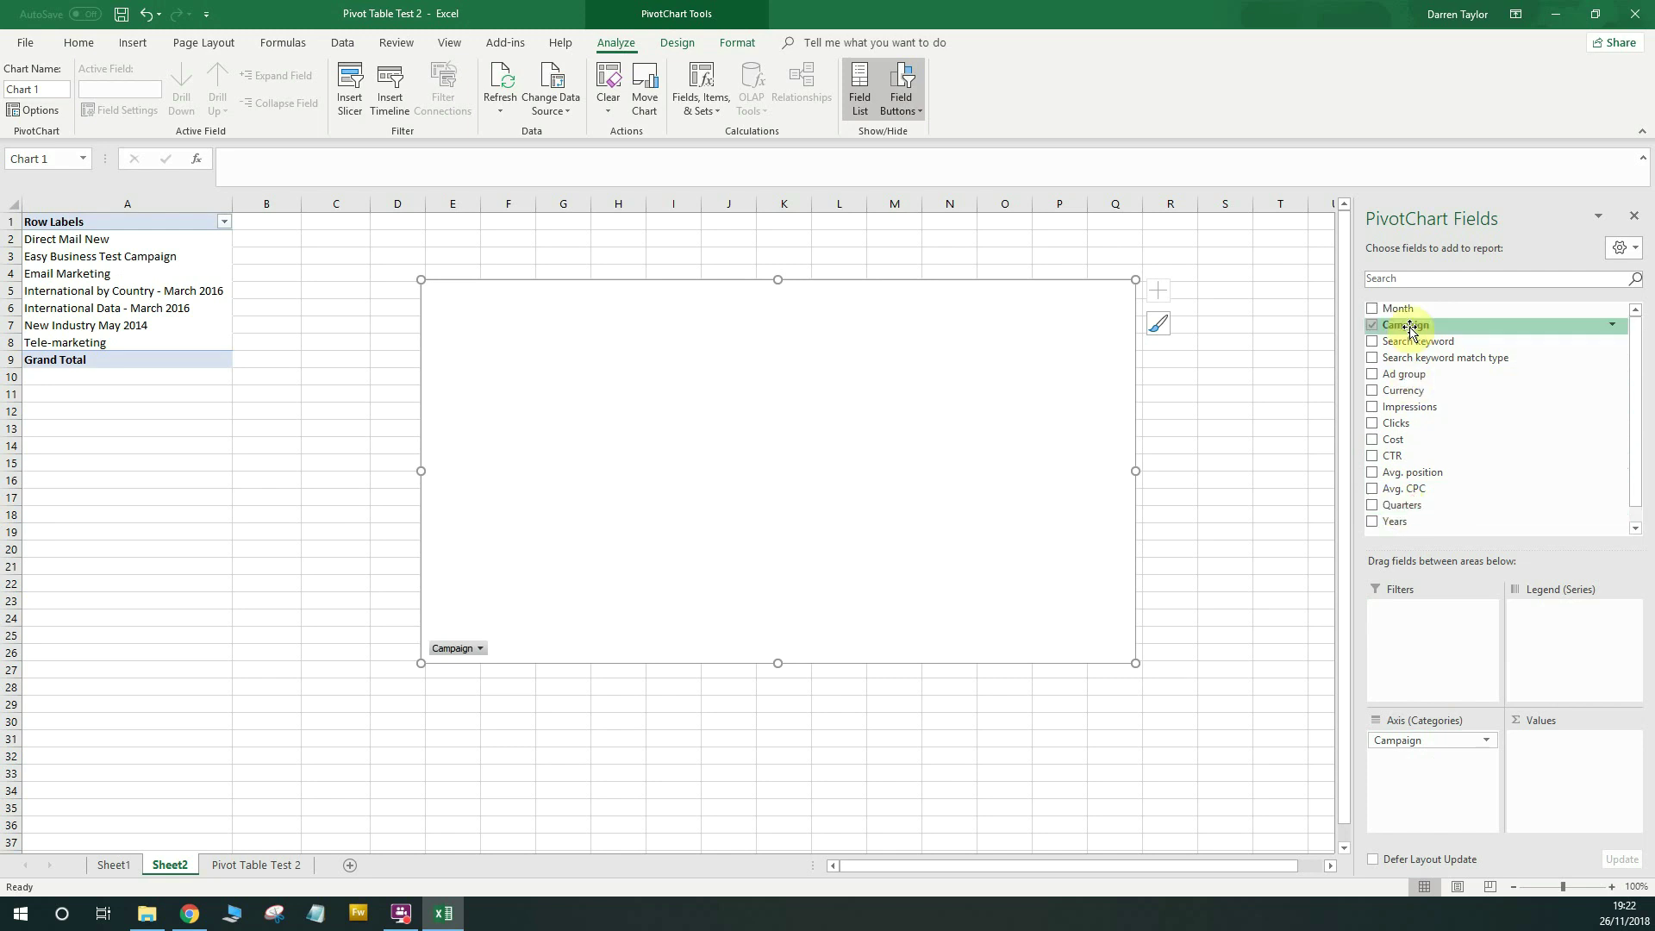
left_click_drag(1399, 309, 1451, 431)
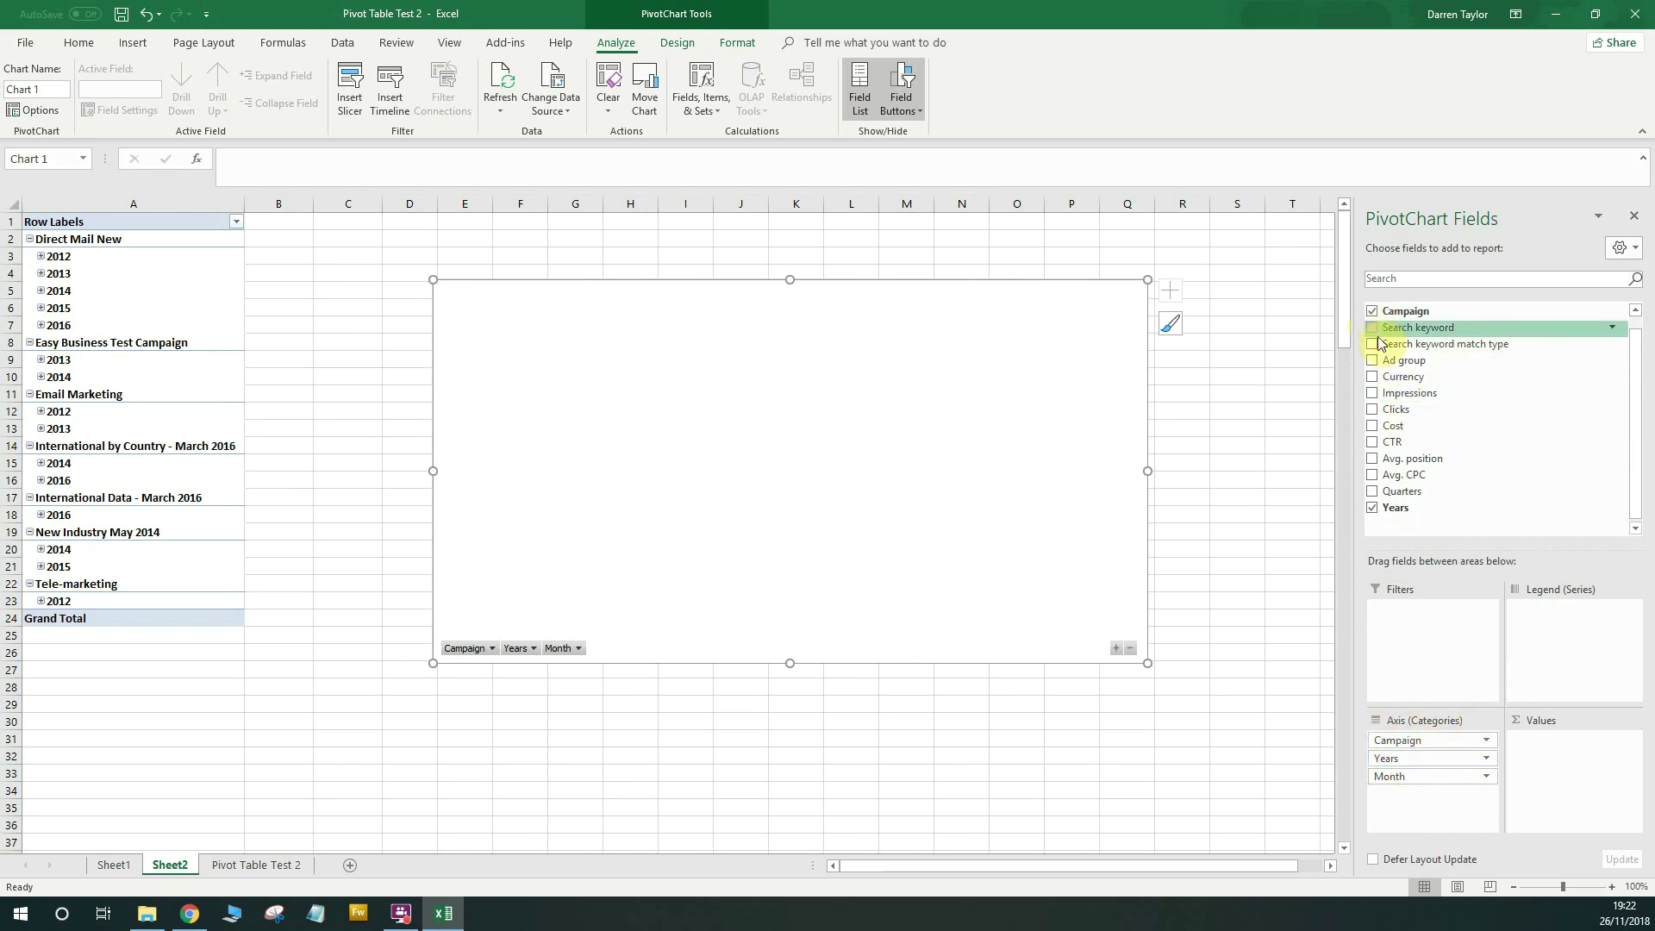
left_click(1373, 426)
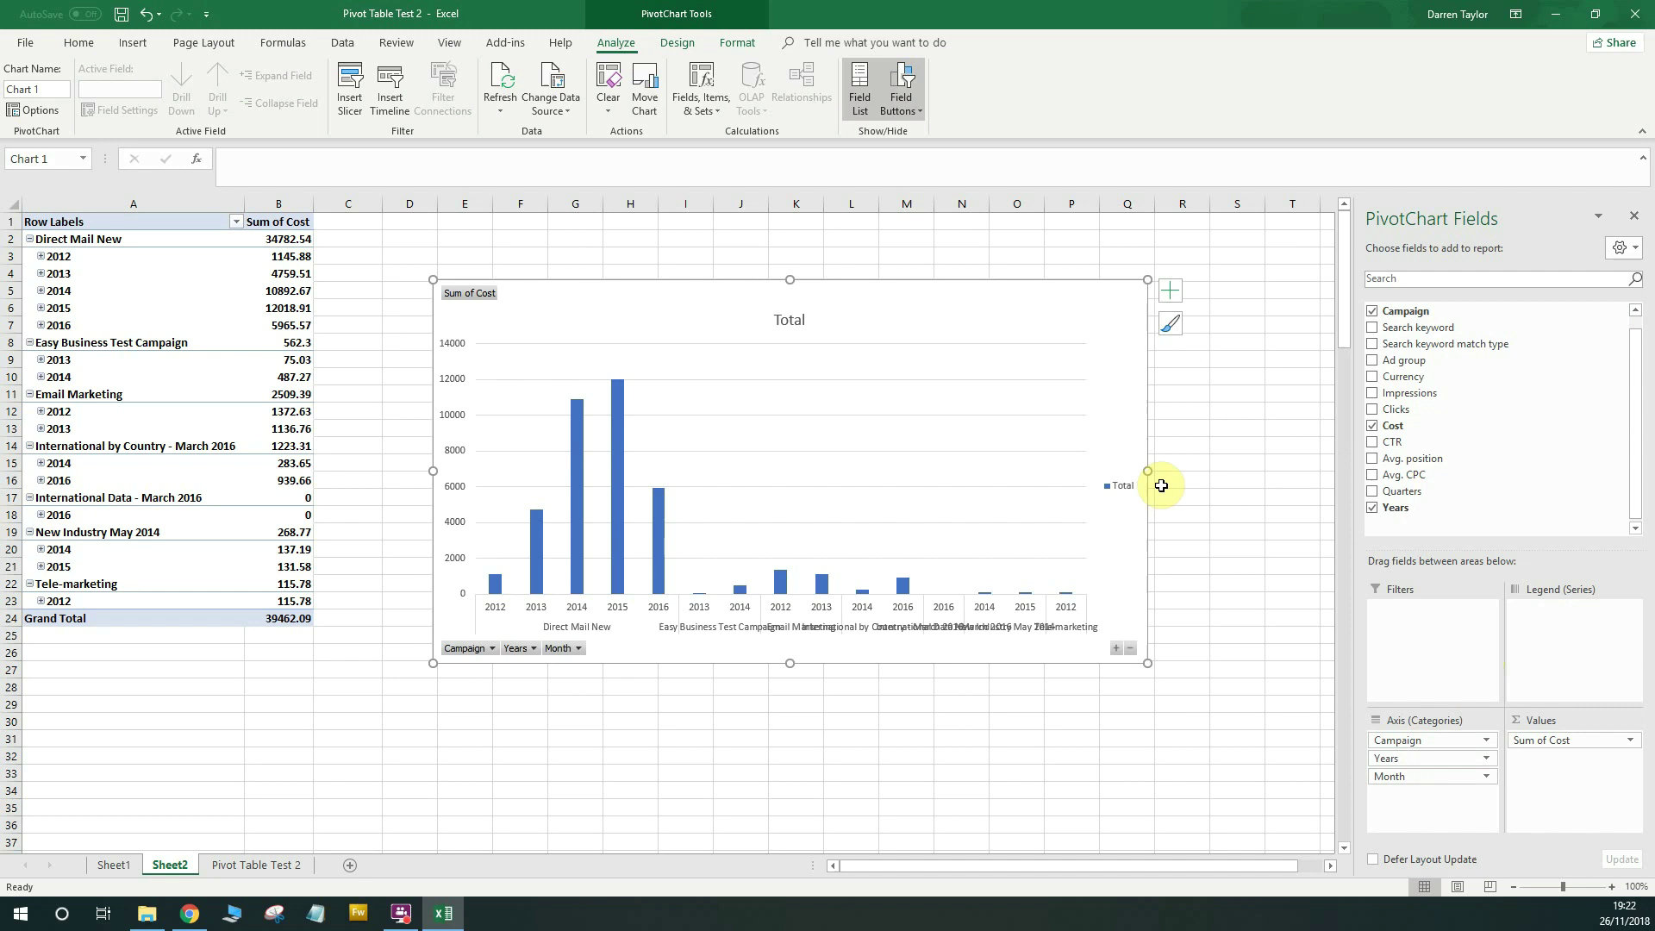
Widen the cost PivotChart, shift it up and left, and drop Campaign so only years remain.
left_click_drag(1148, 470, 1282, 471)
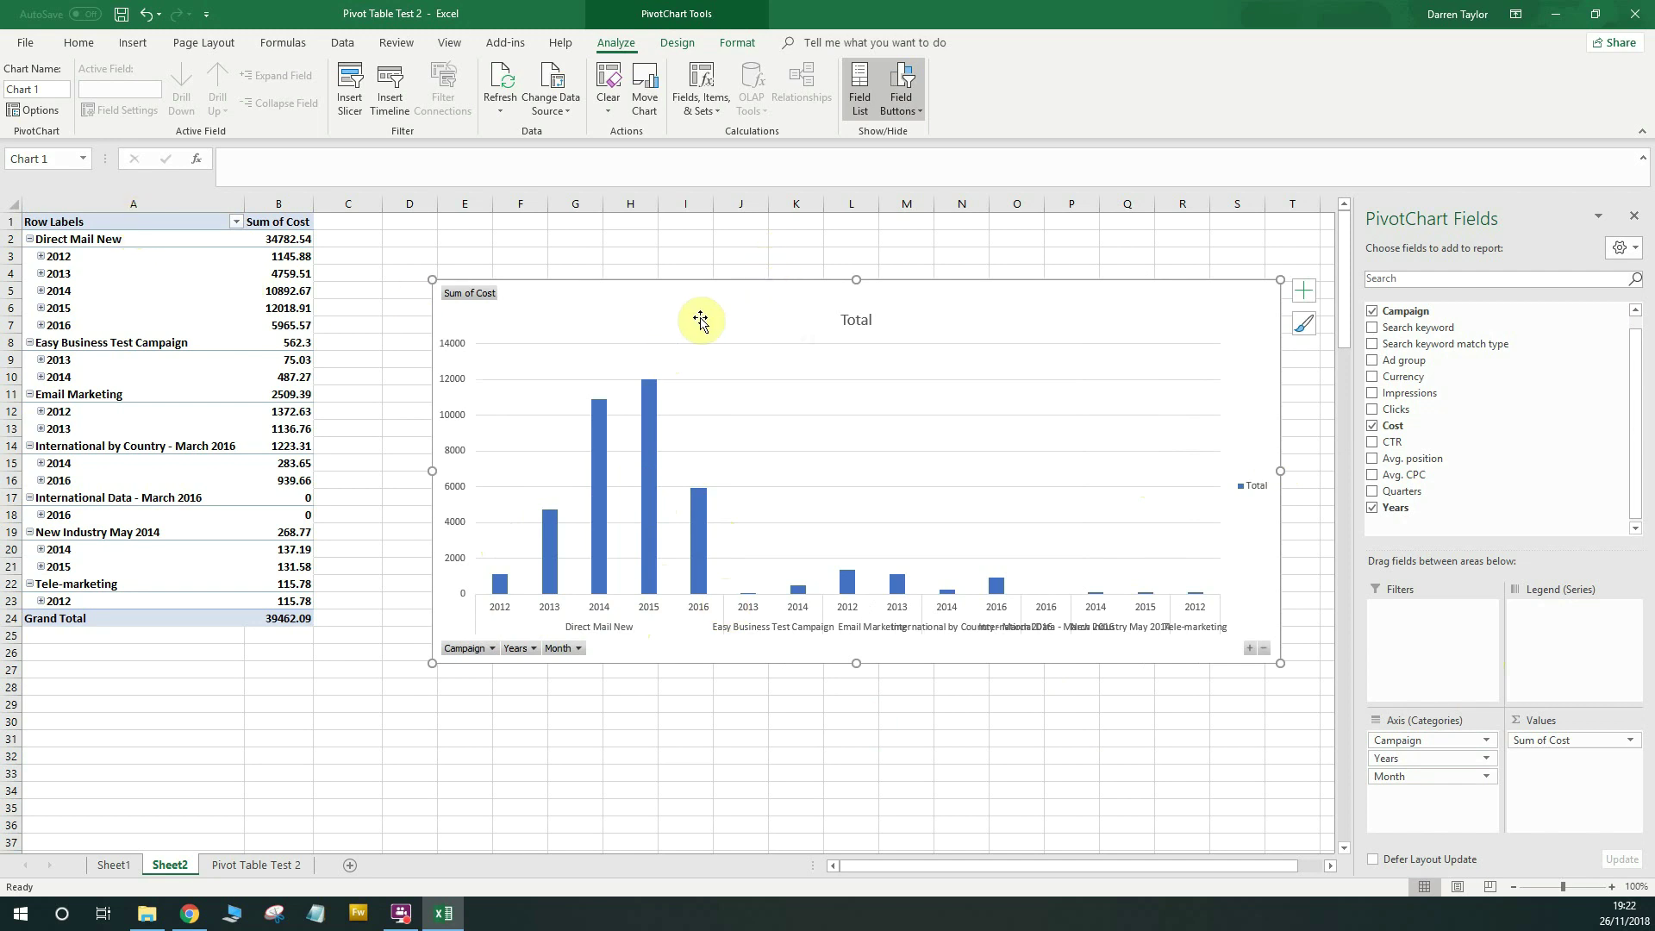
left_click_drag(701, 319, 645, 264)
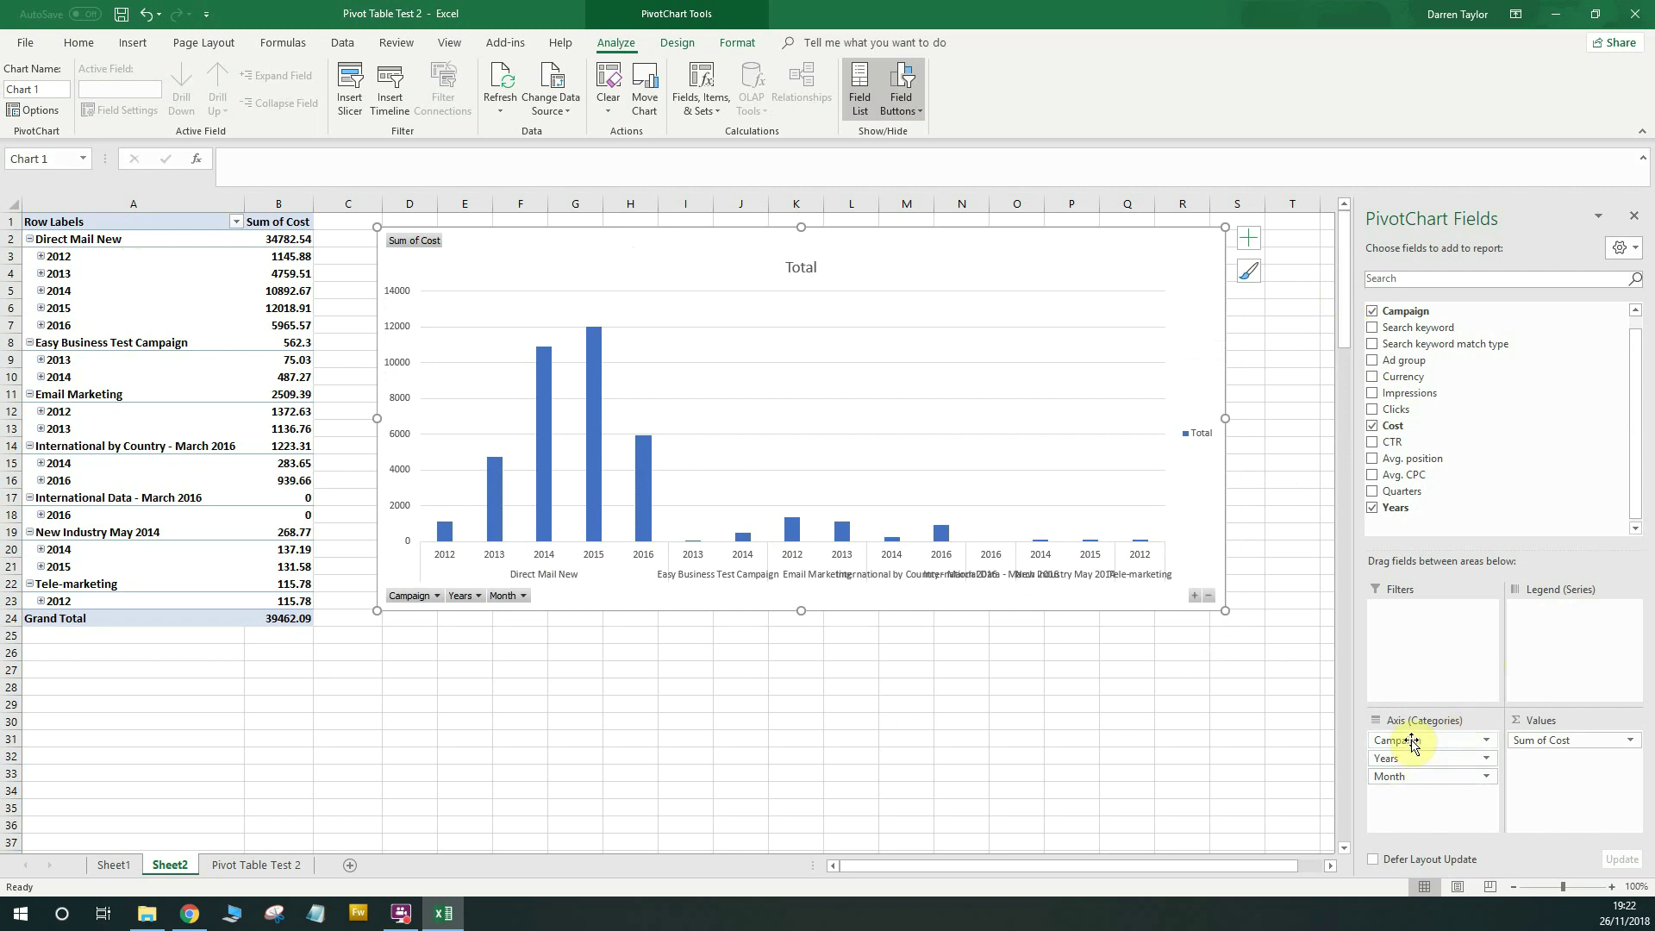
left_click_drag(1411, 743, 1477, 473)
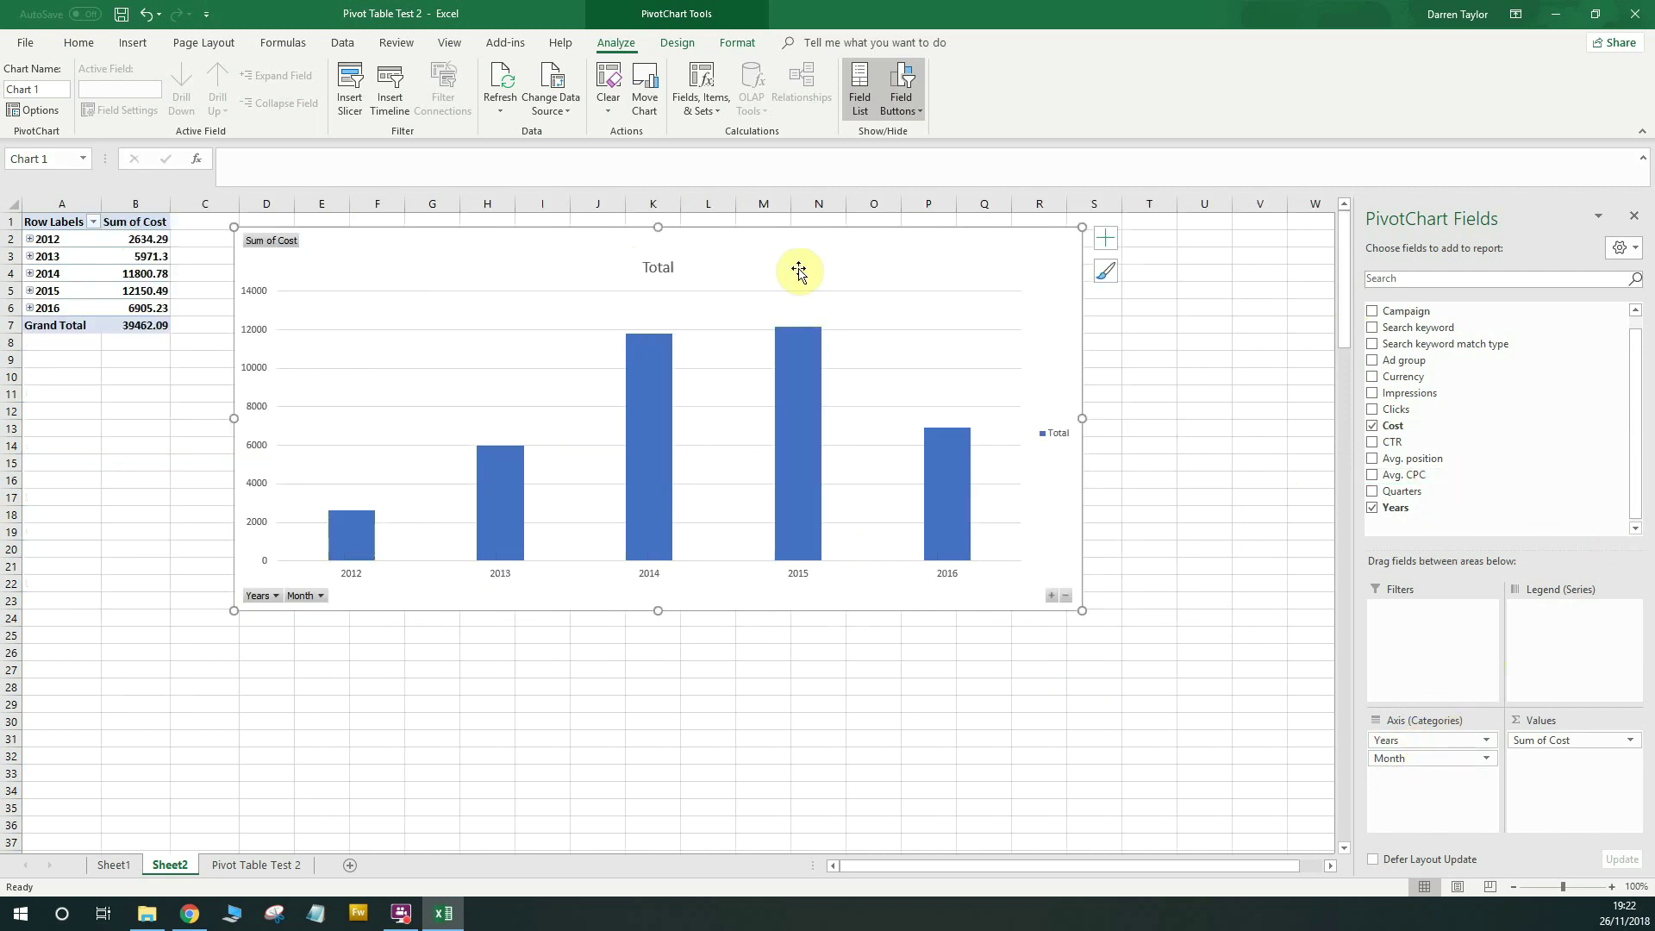
Move the yearly cost PivotChart right and down beside the narrowed pivot table.
left_click_drag(798, 271, 945, 318)
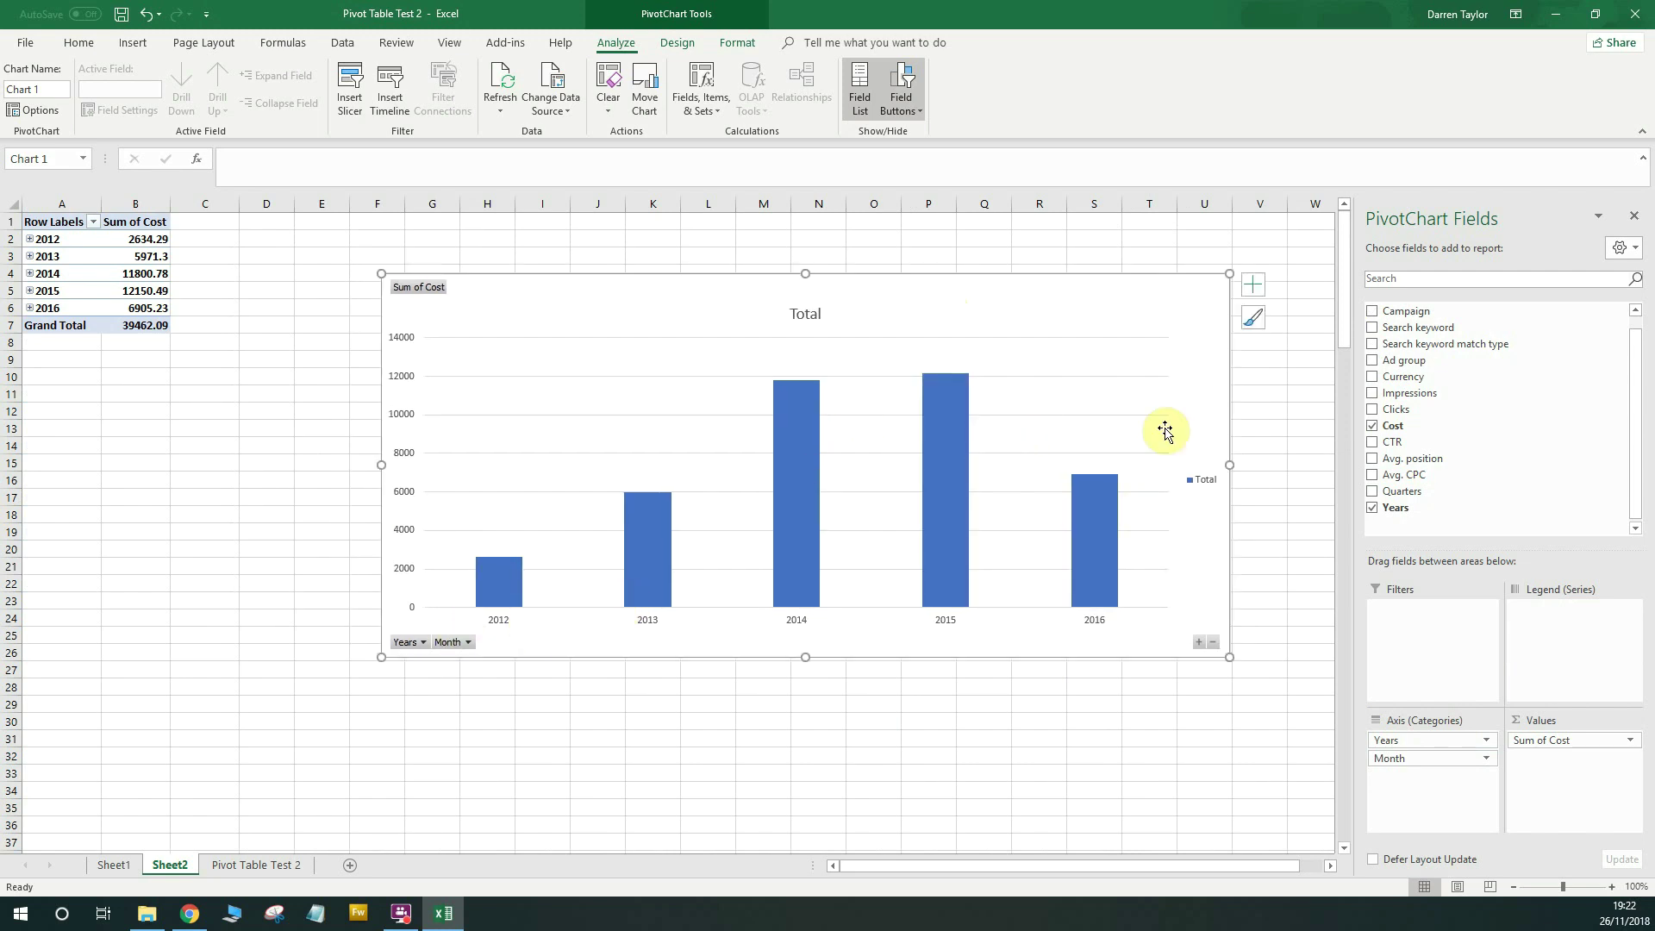